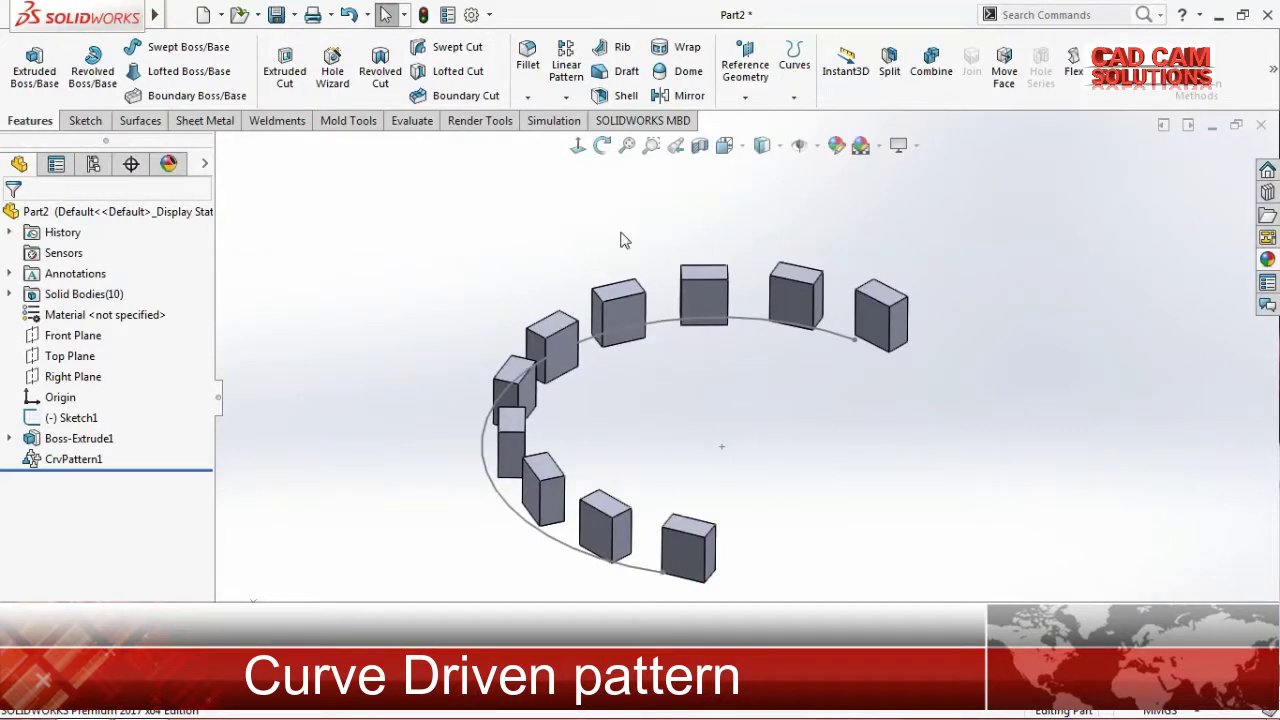
- Create a new part and start a sketch on the Top Plane
{"action": "left_click", "coordinate": [565, 98]}
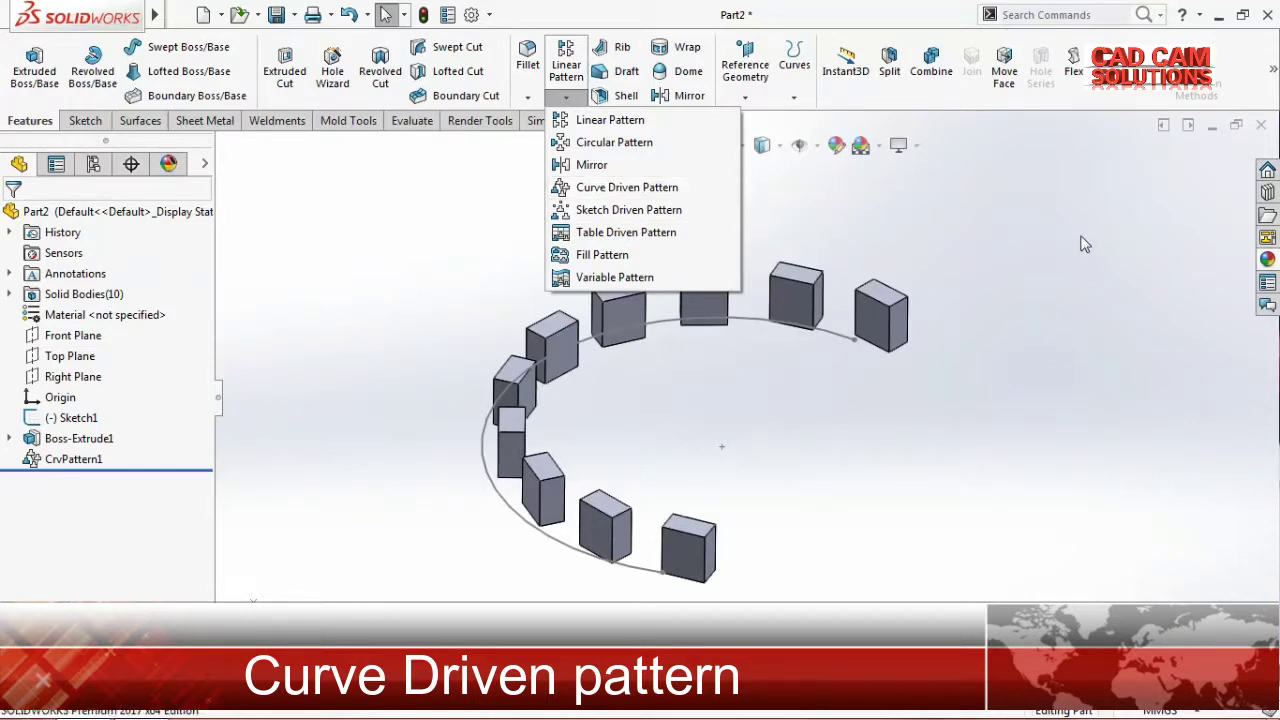
{"action": "left_click", "coordinate": [221, 14]}
{"action": "left_click", "coordinate": [300, 34]}
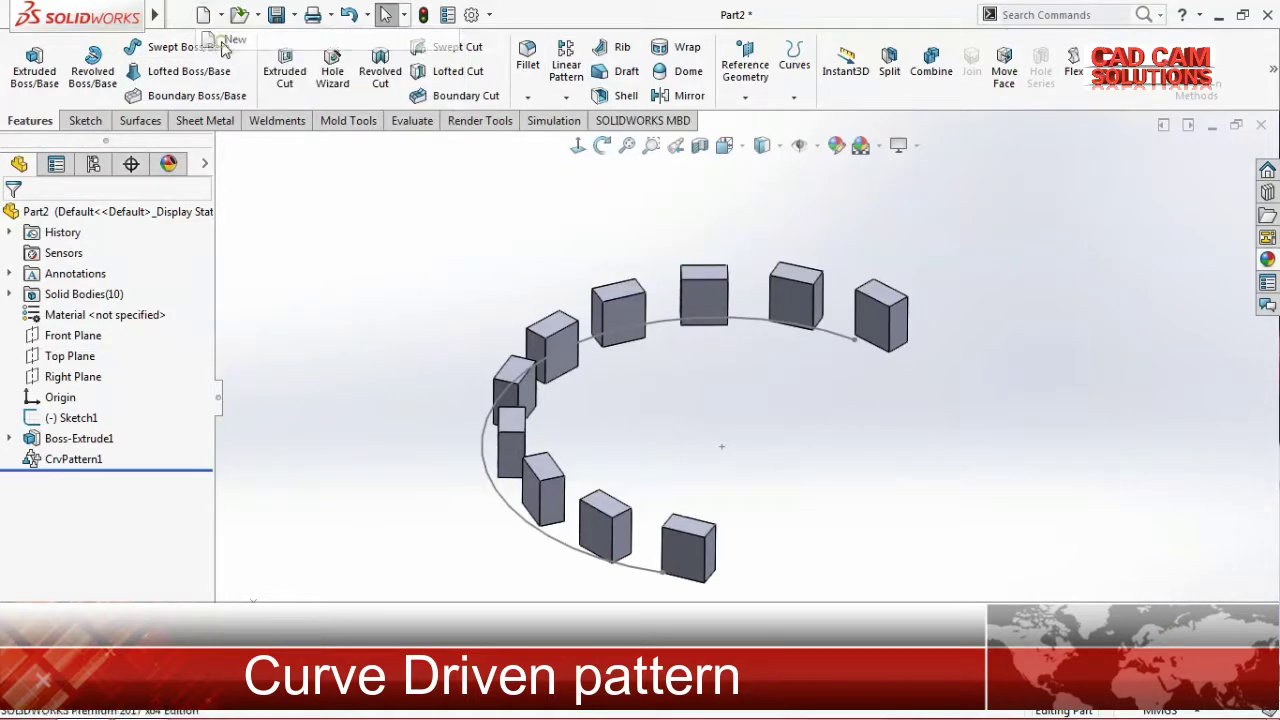
{"action": "left_click", "coordinate": [537, 258]}
{"action": "left_click", "coordinate": [858, 524]}
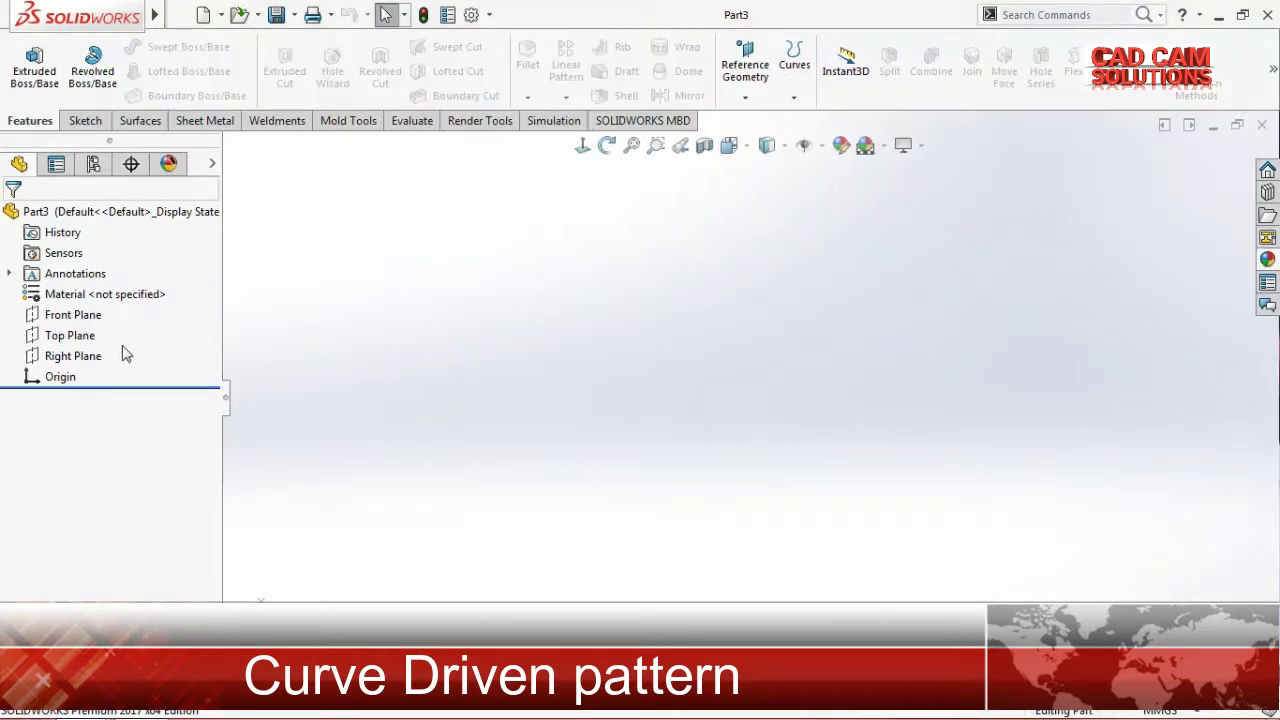
{"action": "left_click", "coordinate": [90, 335]}
{"action": "left_click", "coordinate": [112, 312]}
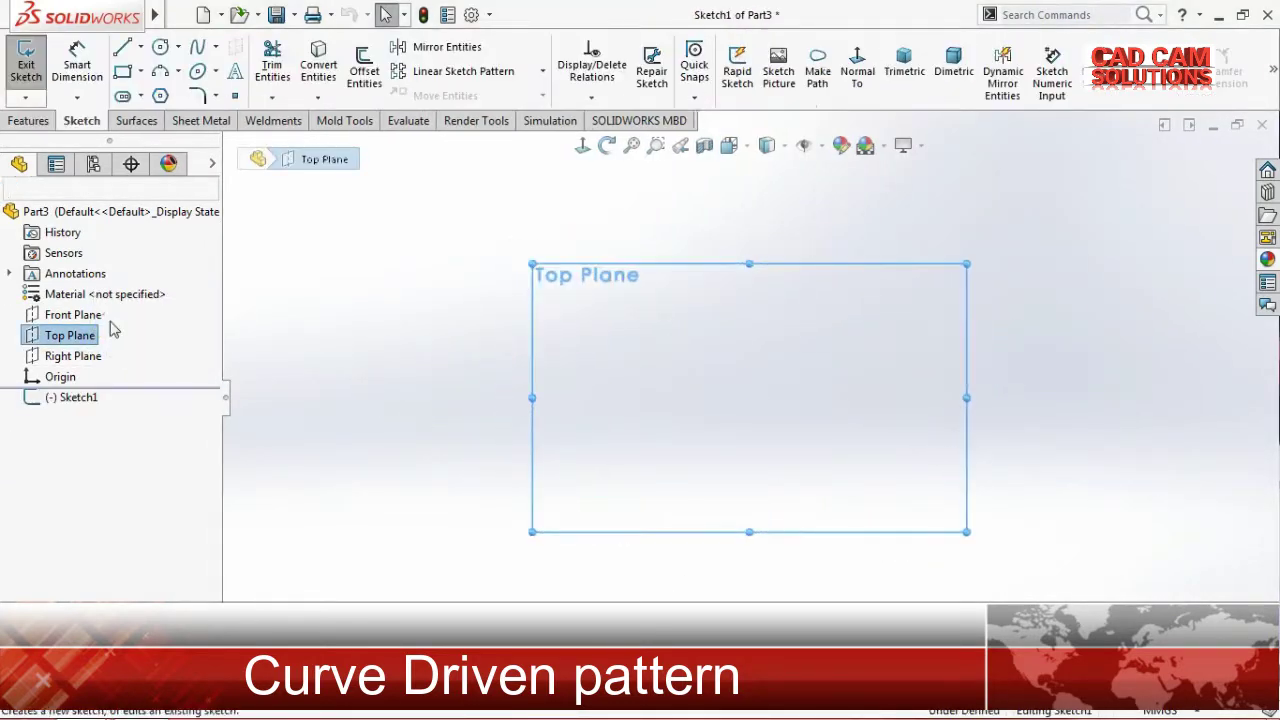
- Draw a center rectangle centred on the origin
{"action": "left_click", "coordinate": [141, 72]}
{"action": "left_click", "coordinate": [145, 116]}
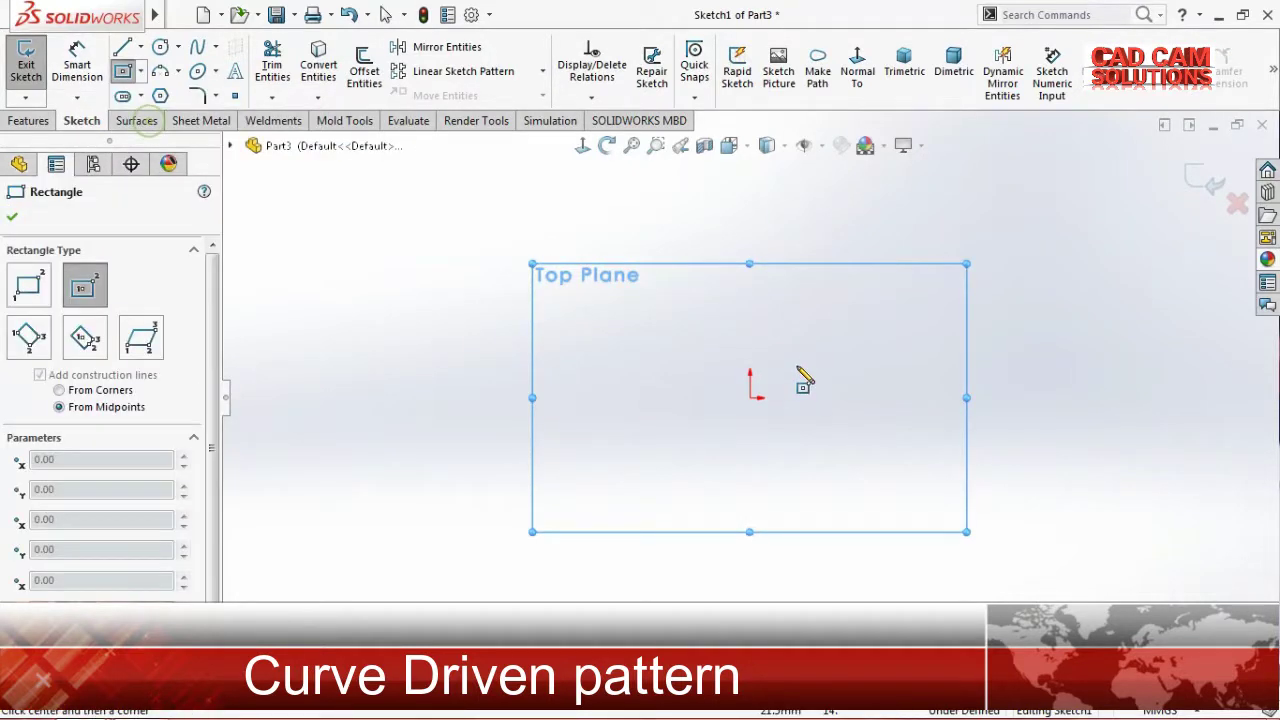
{"action": "left_click", "coordinate": [750, 397]}
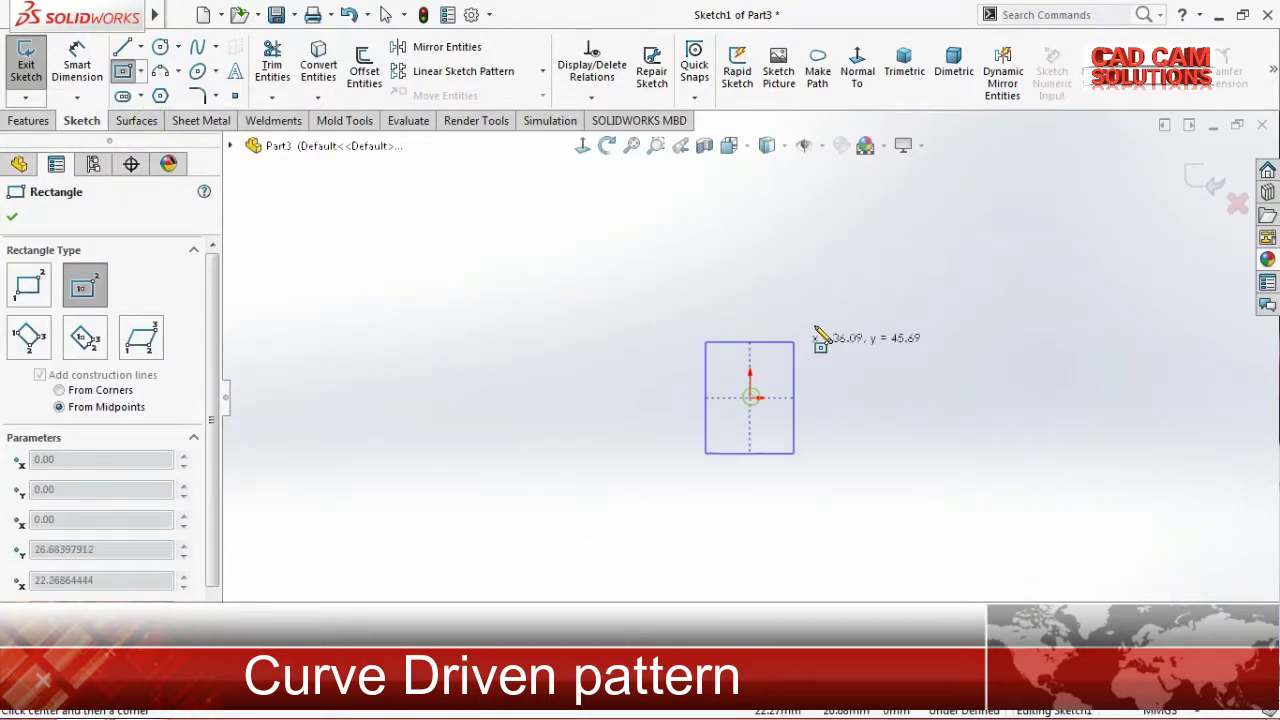
{"action": "left_click", "coordinate": [931, 257]}
{"action": "key", "text": "Escape"}
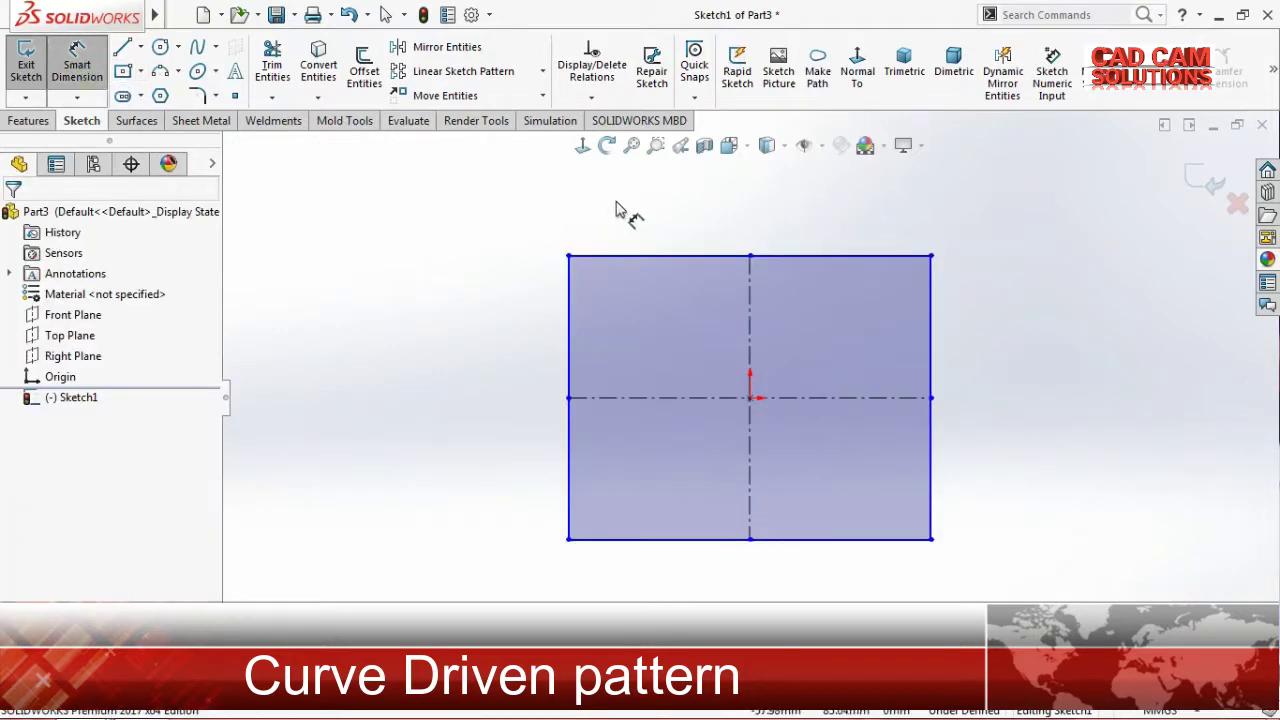
- Dimension the square's width and height to 150 mm each
{"action": "left_click", "coordinate": [636, 258]}
{"action": "left_click", "coordinate": [643, 233]}
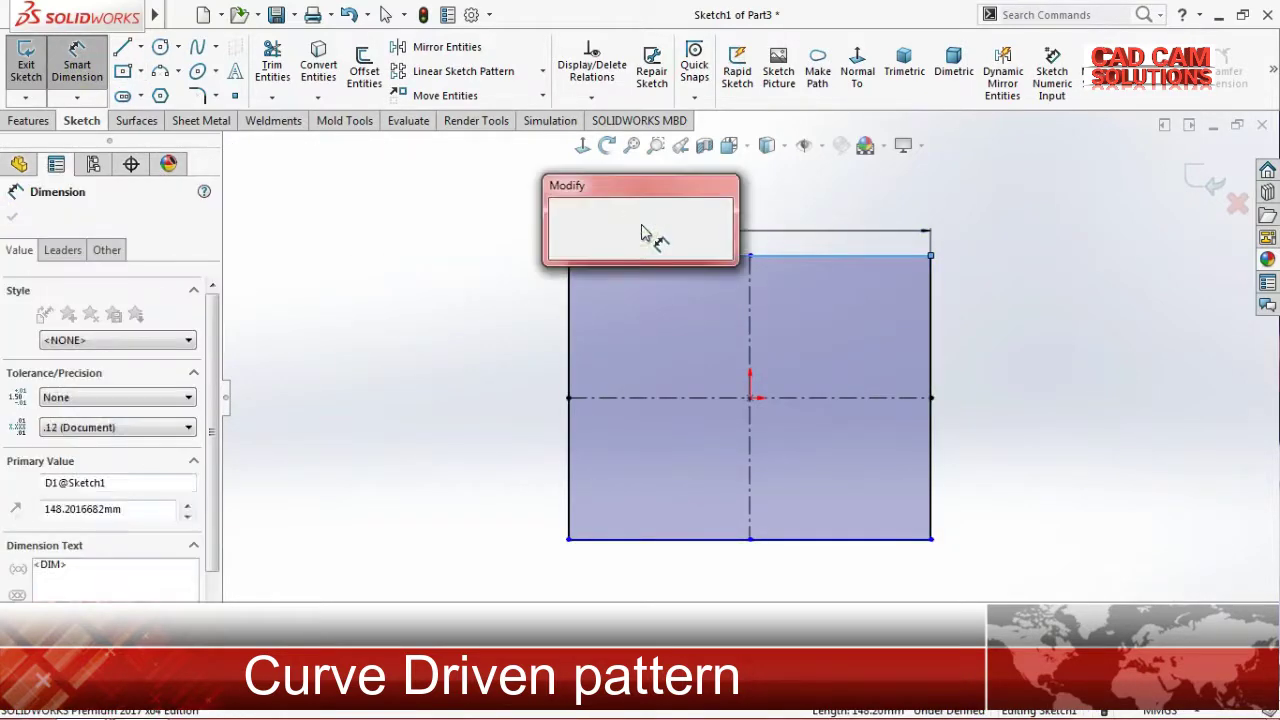
{"action": "type", "text": "150"}
{"action": "key", "text": "Return"}
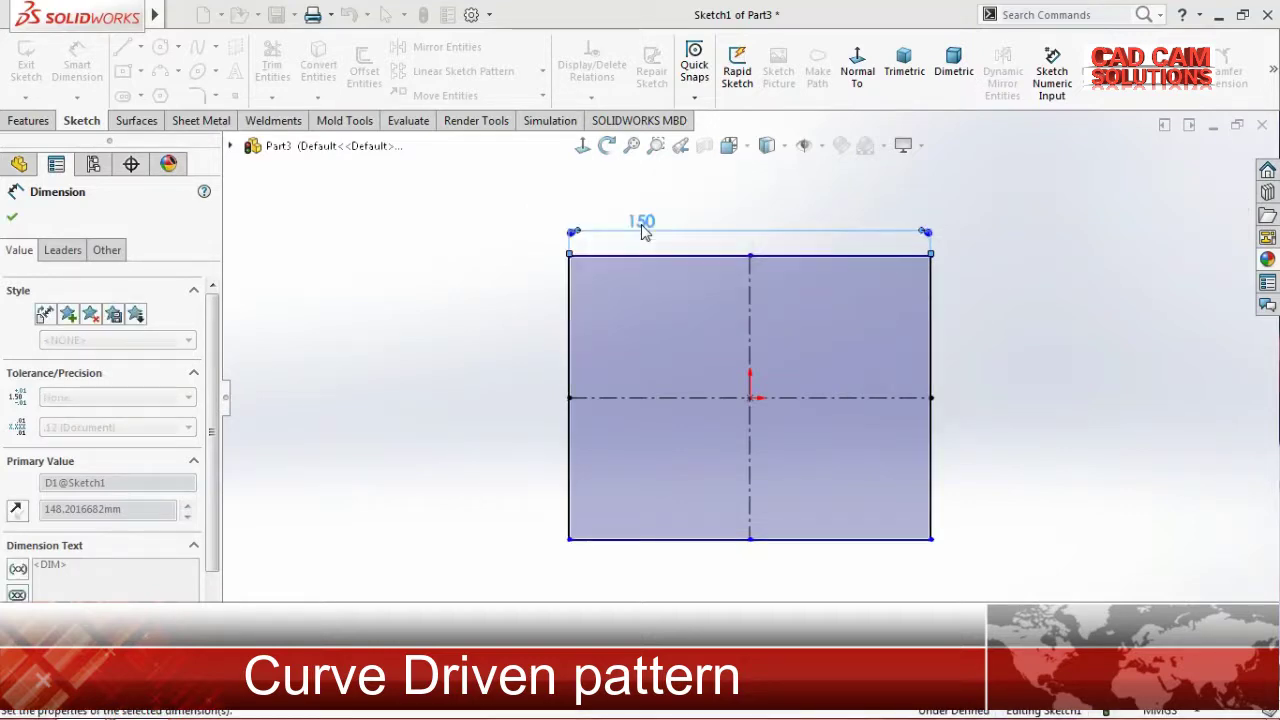
{"action": "left_click", "coordinate": [568, 326]}
{"action": "left_click", "coordinate": [526, 330]}
{"action": "type", "text": "150"}
{"action": "key", "text": "Return"}
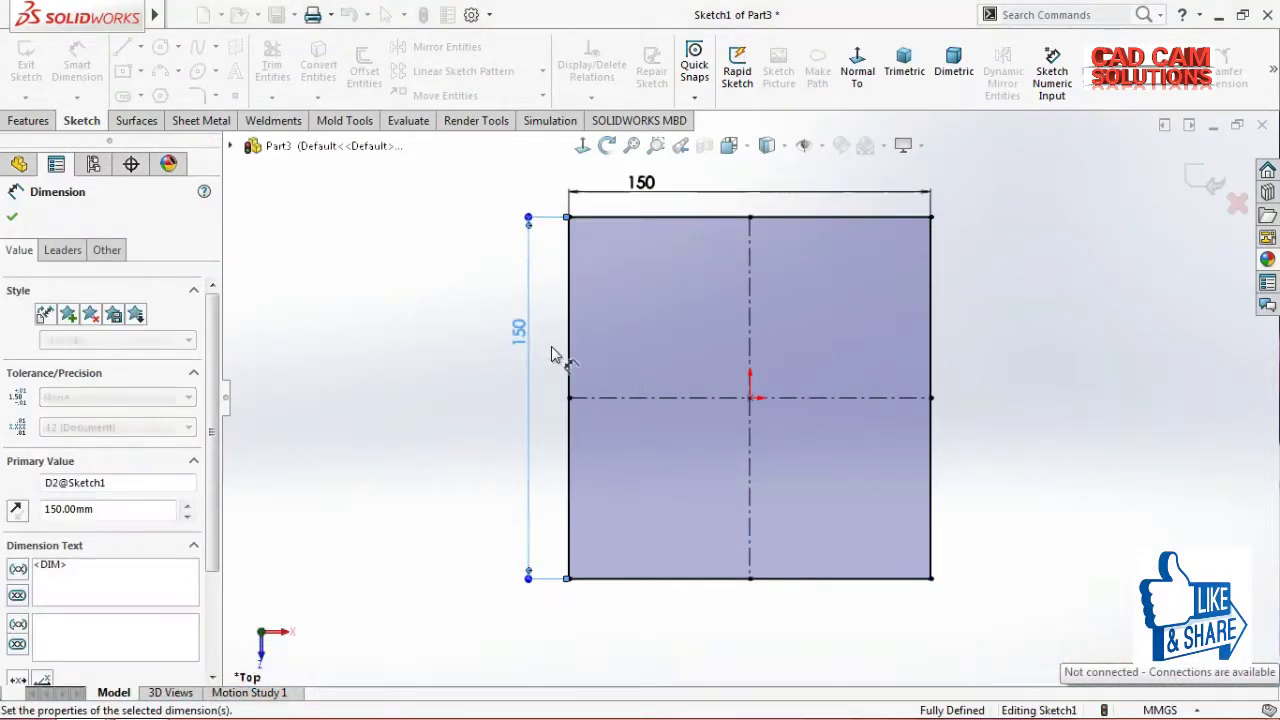
{"action": "left_click", "coordinate": [422, 350]}
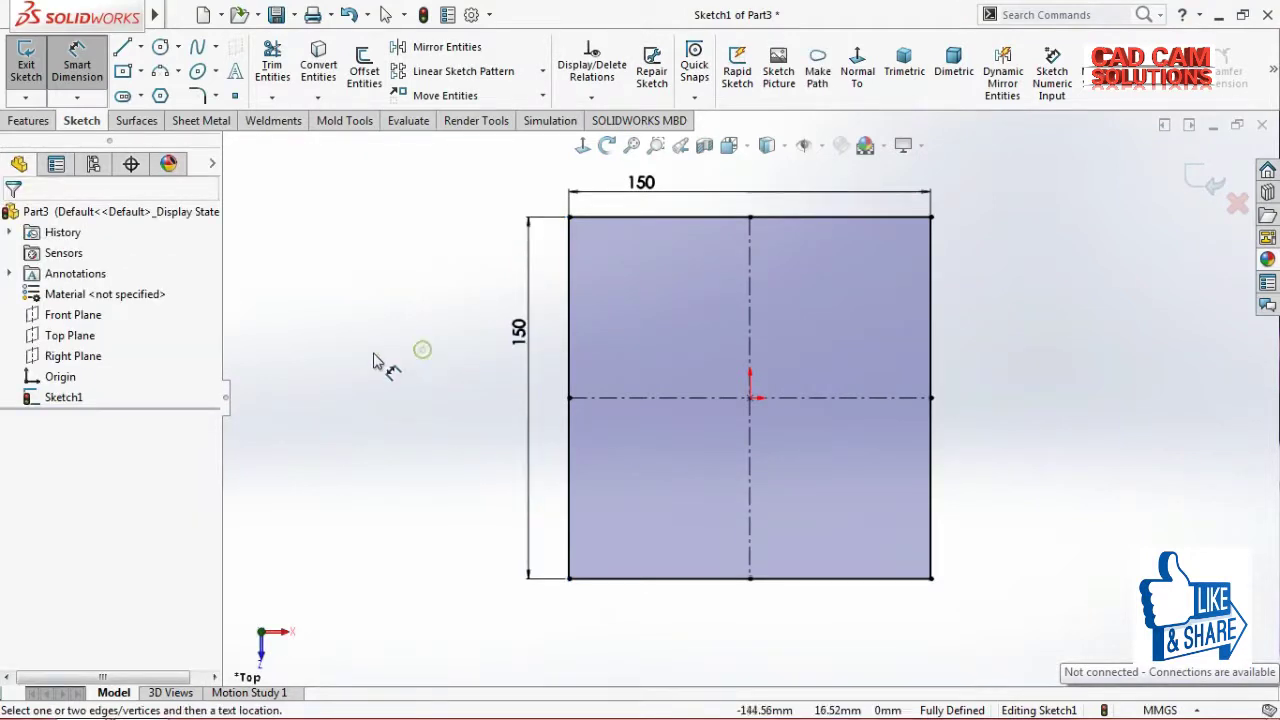
- Extrude the square sketch Blind 10 mm into a plate
{"action": "left_click", "coordinate": [1205, 183]}
{"action": "mouse_move", "coordinate": [1166, 443]}
{"action": "middle_mouse_down"}
{"action": "mouse_move", "coordinate": [1159, 315]}
{"action": "mouse_move", "coordinate": [789, 260]}
{"action": "middle_mouse_up"}
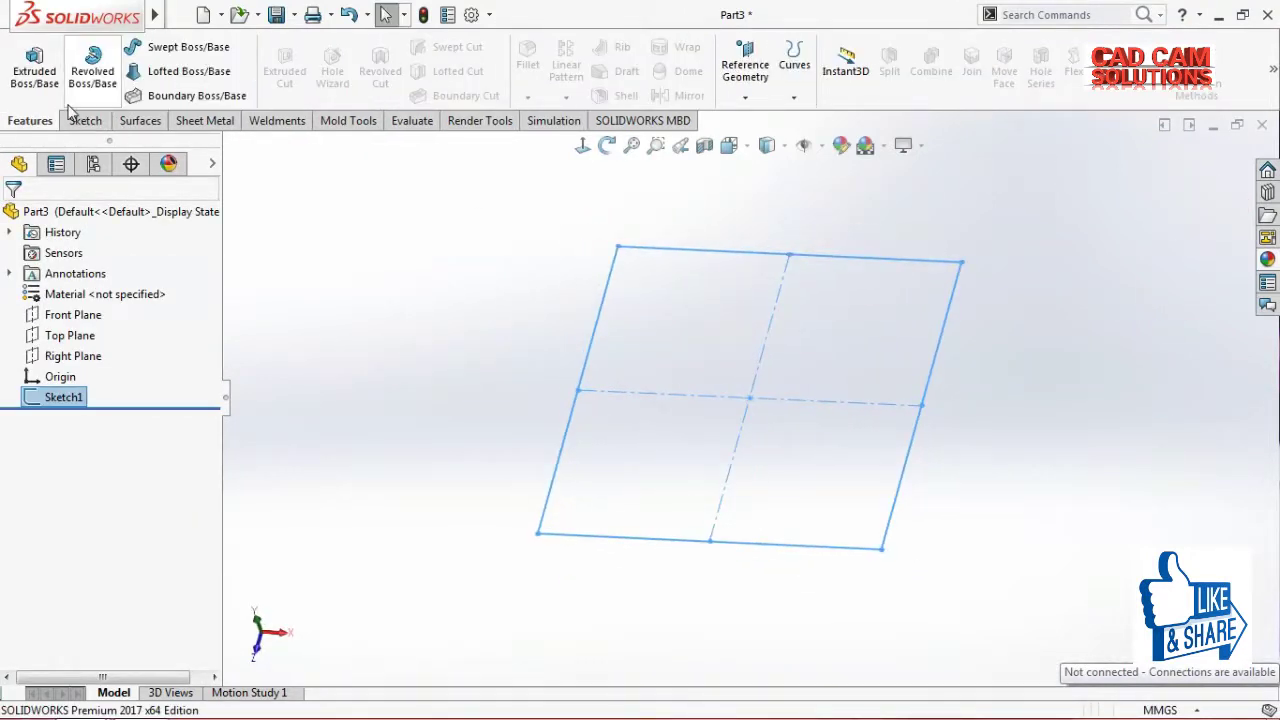
{"action": "left_click", "coordinate": [34, 62]}
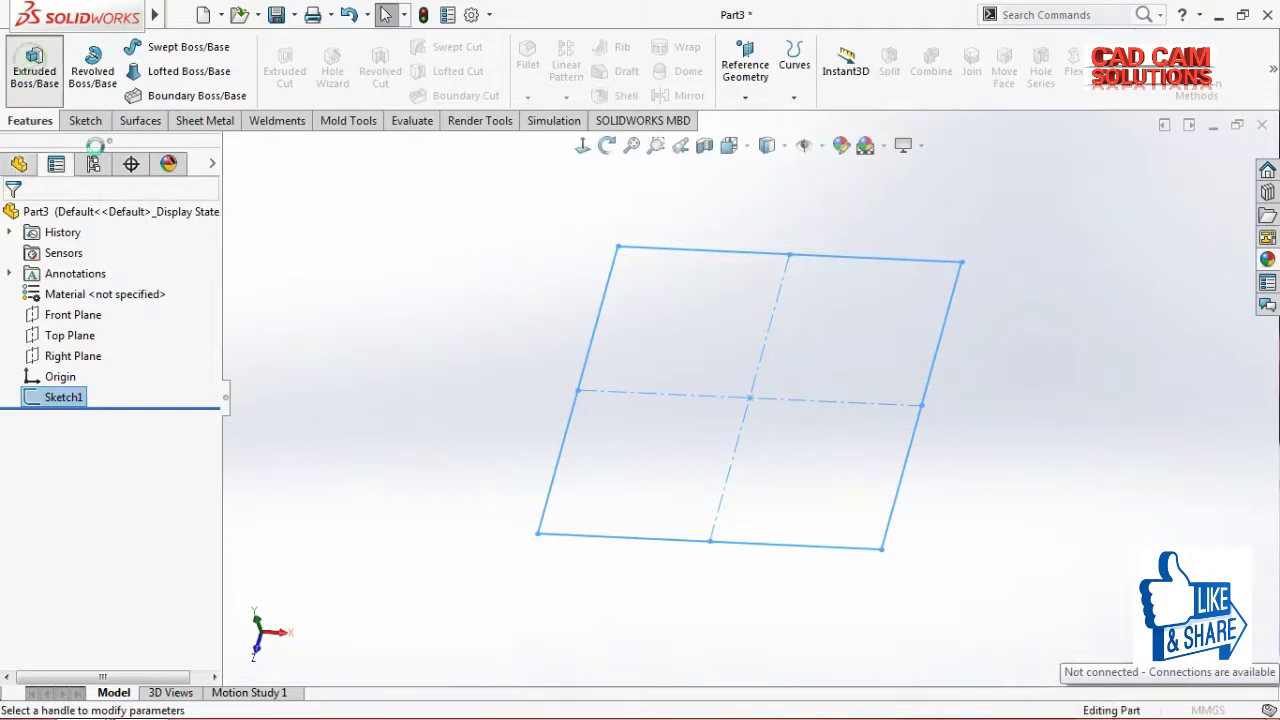
{"action": "middle_click_drag", "start_coordinate": [447, 260], "coordinate": [462, 276]}
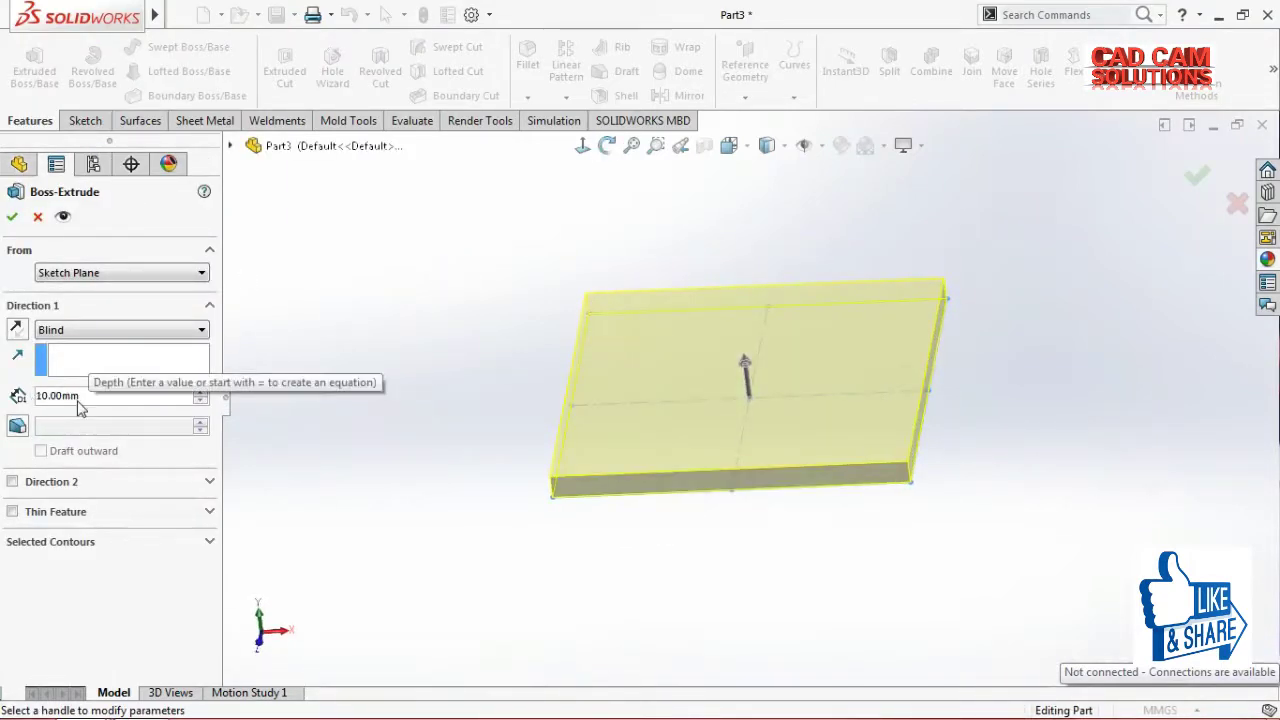
{"action": "left_click", "coordinate": [11, 216]}
{"action": "mouse_move", "coordinate": [426, 360]}
{"action": "middle_mouse_down"}
{"action": "mouse_move", "coordinate": [471, 331]}
{"action": "mouse_move", "coordinate": [277, 191]}
{"action": "middle_mouse_up"}
- Start a new sketch on the plate's top face
{"action": "left_click", "coordinate": [95, 122]}
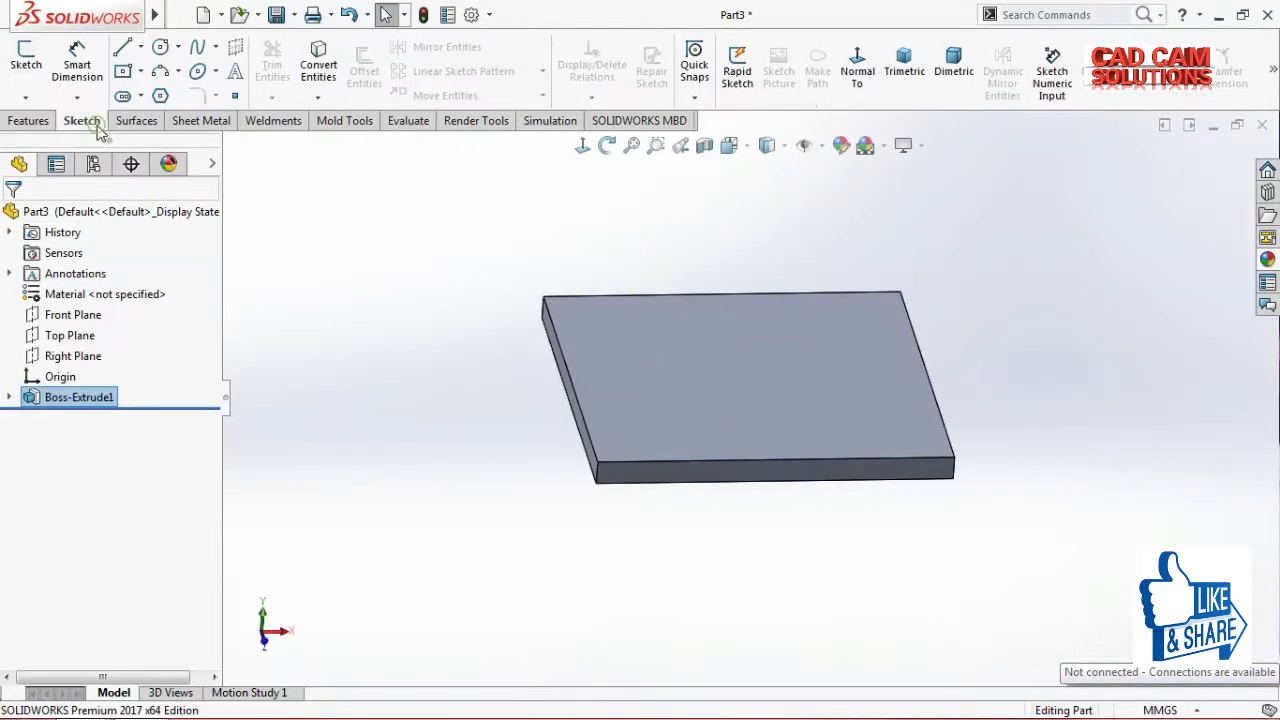
{"action": "left_click", "coordinate": [26, 62]}
{"action": "left_click", "coordinate": [758, 362]}
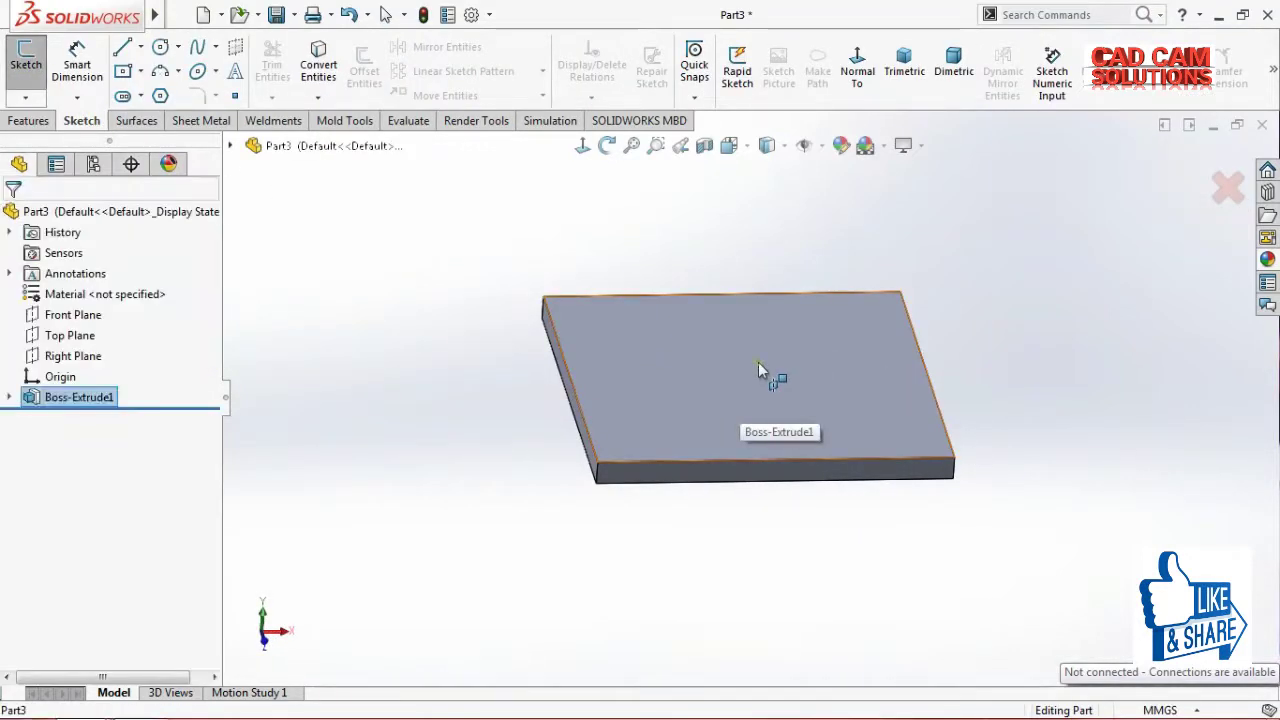
- View the face Normal To and draw a 180° three-point arc through the origin's vertical
{"action": "left_click", "coordinate": [583, 147]}
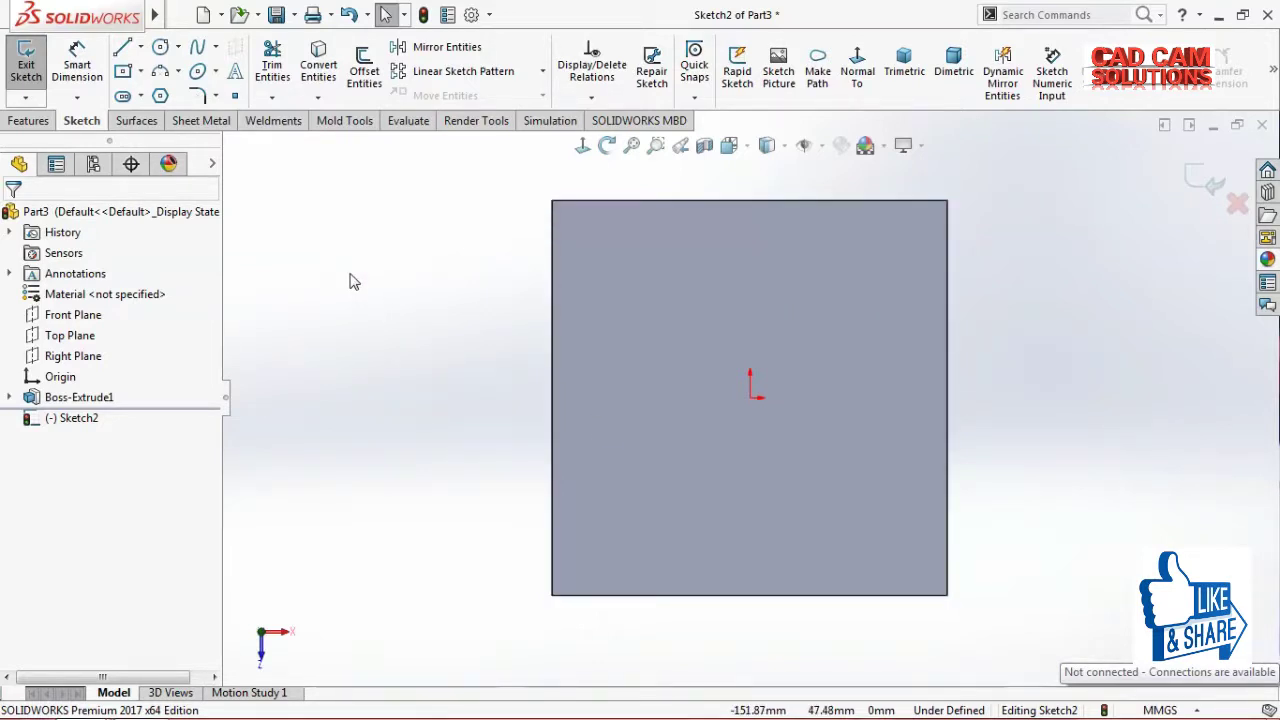
{"action": "left_click", "coordinate": [159, 72]}
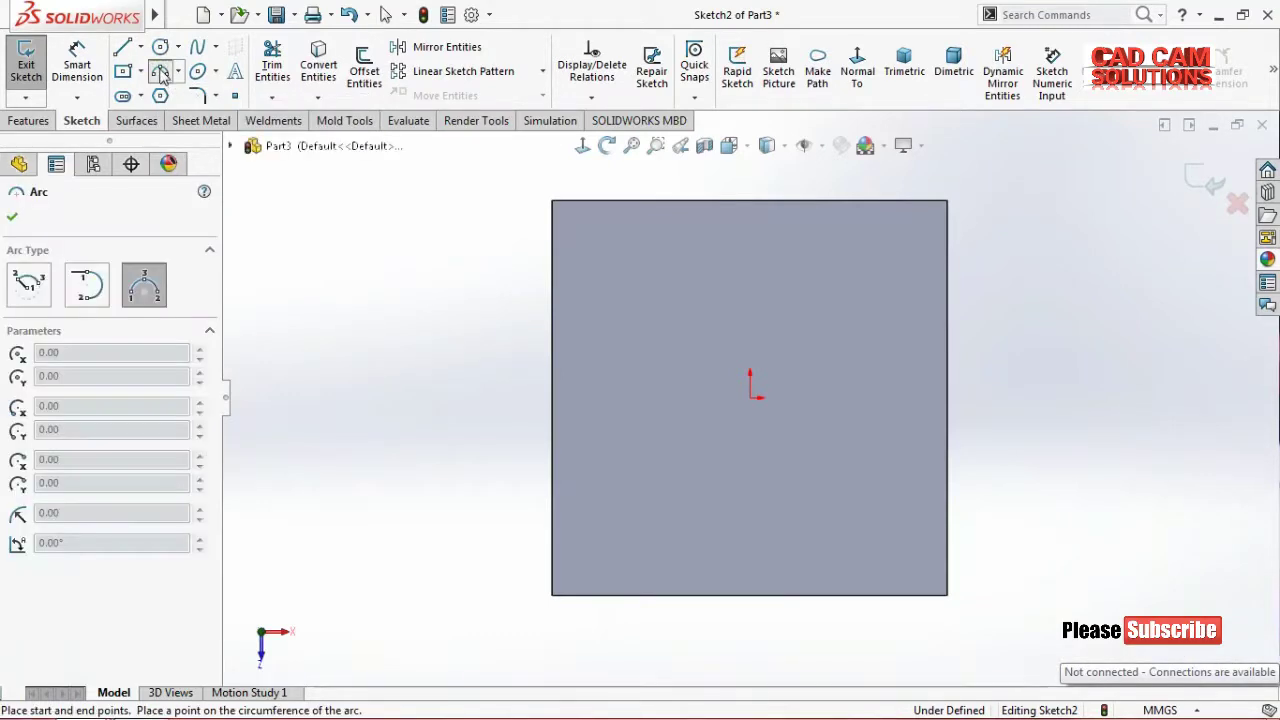
{"action": "left_click", "coordinate": [750, 260]}
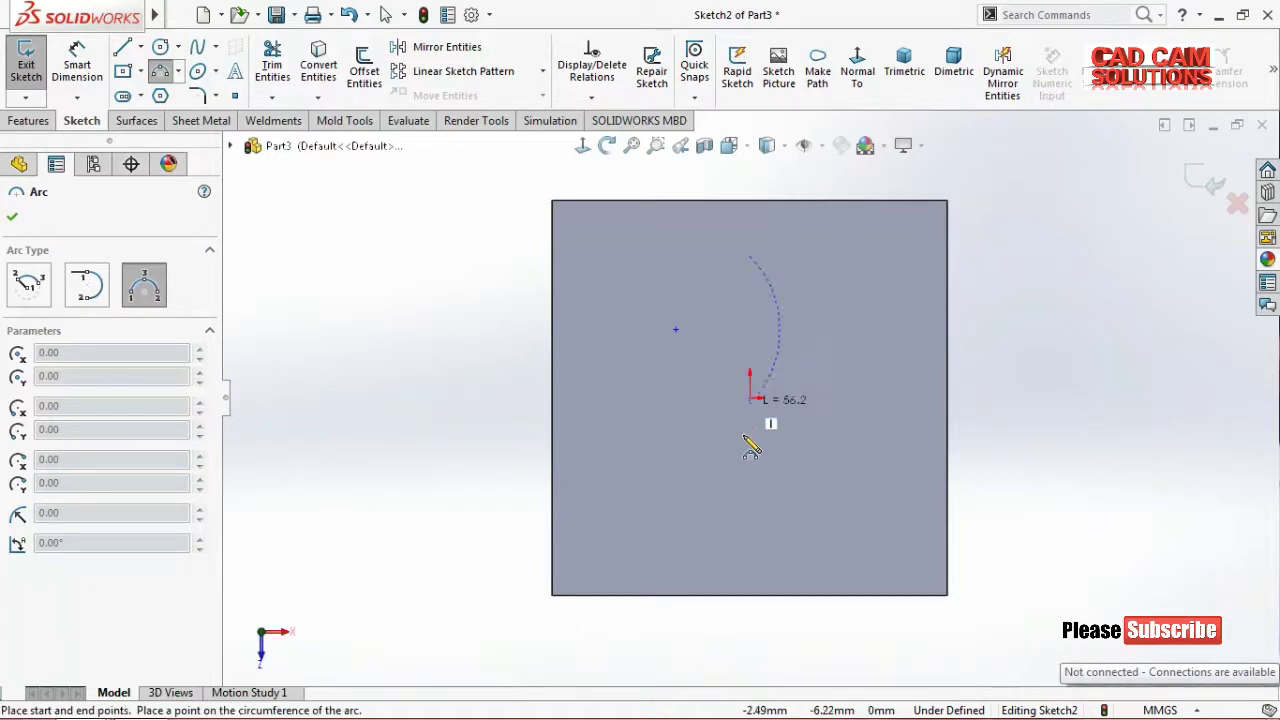
{"action": "left_click", "coordinate": [750, 548]}
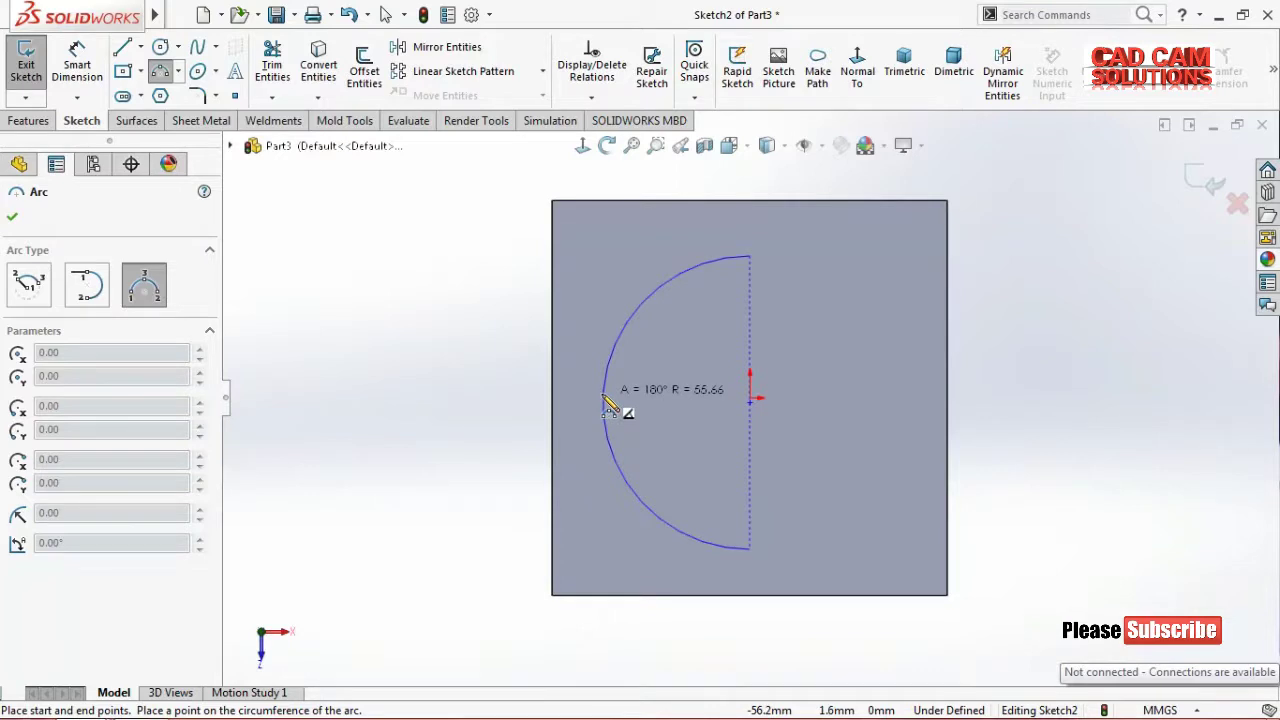
{"action": "left_click", "coordinate": [603, 400]}
{"action": "left_click", "coordinate": [13, 219]}
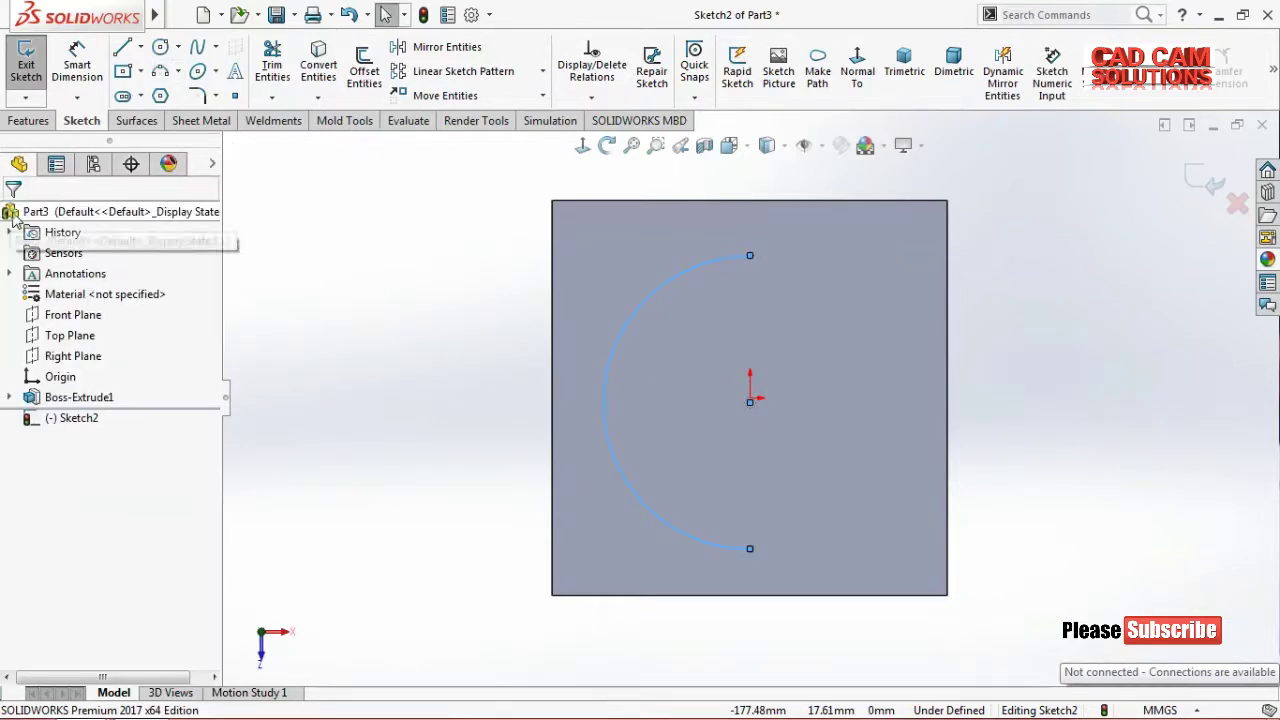
{"action": "left_click", "coordinate": [1043, 352]}
- Dimension the arc's radius to 55 mm
{"action": "left_click", "coordinate": [89, 82]}
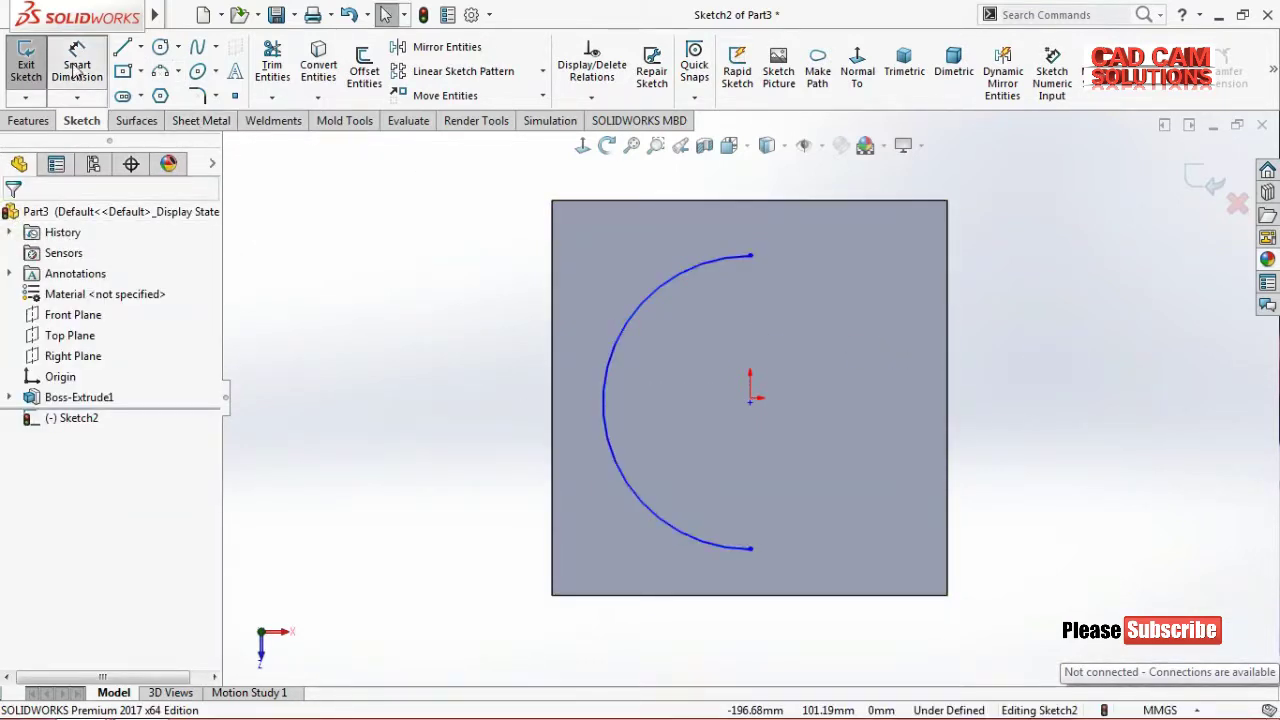
{"action": "left_click", "coordinate": [628, 320]}
{"action": "left_click", "coordinate": [490, 333]}
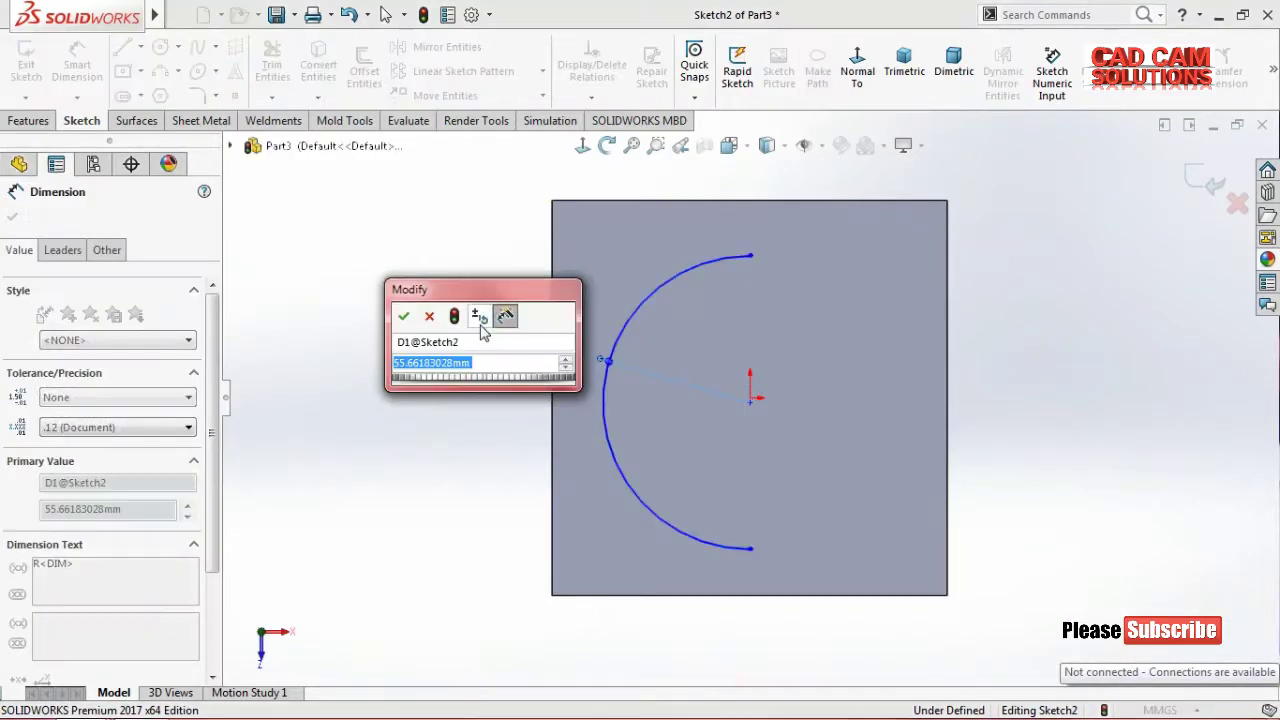
{"action": "type", "text": "55"}
{"action": "key", "text": "Return"}
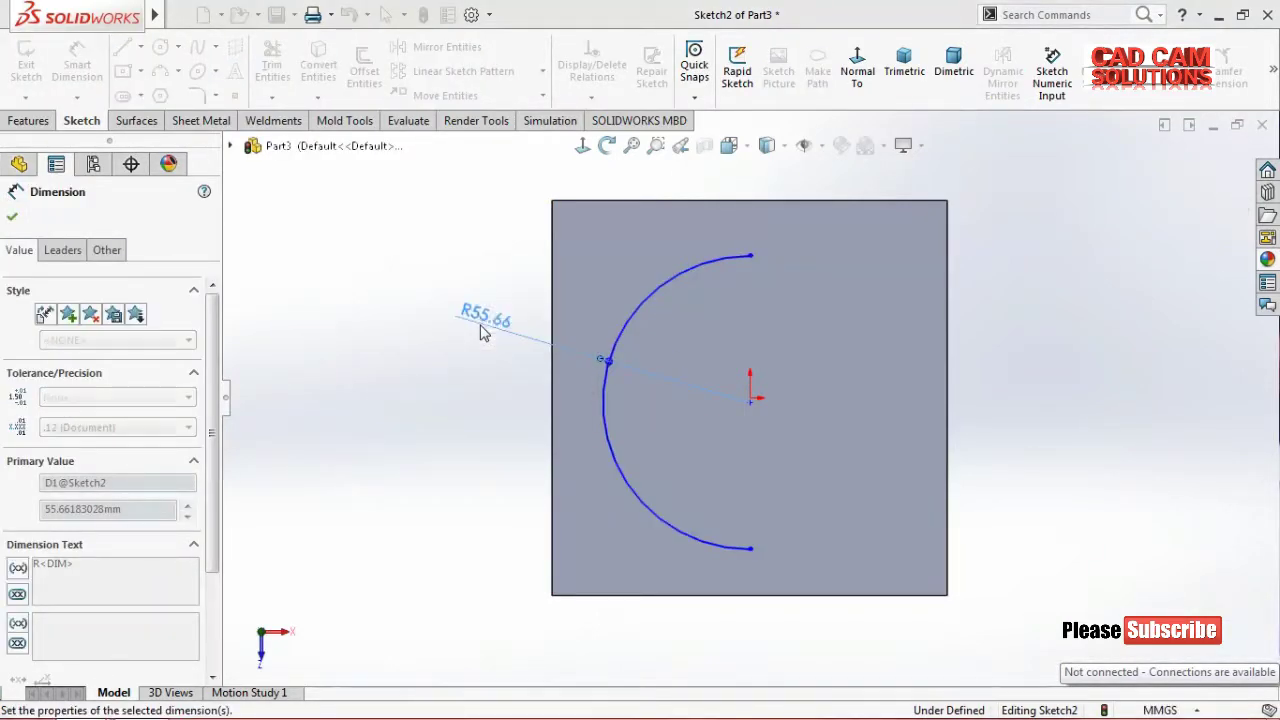
{"action": "left_click", "coordinate": [1045, 385]}
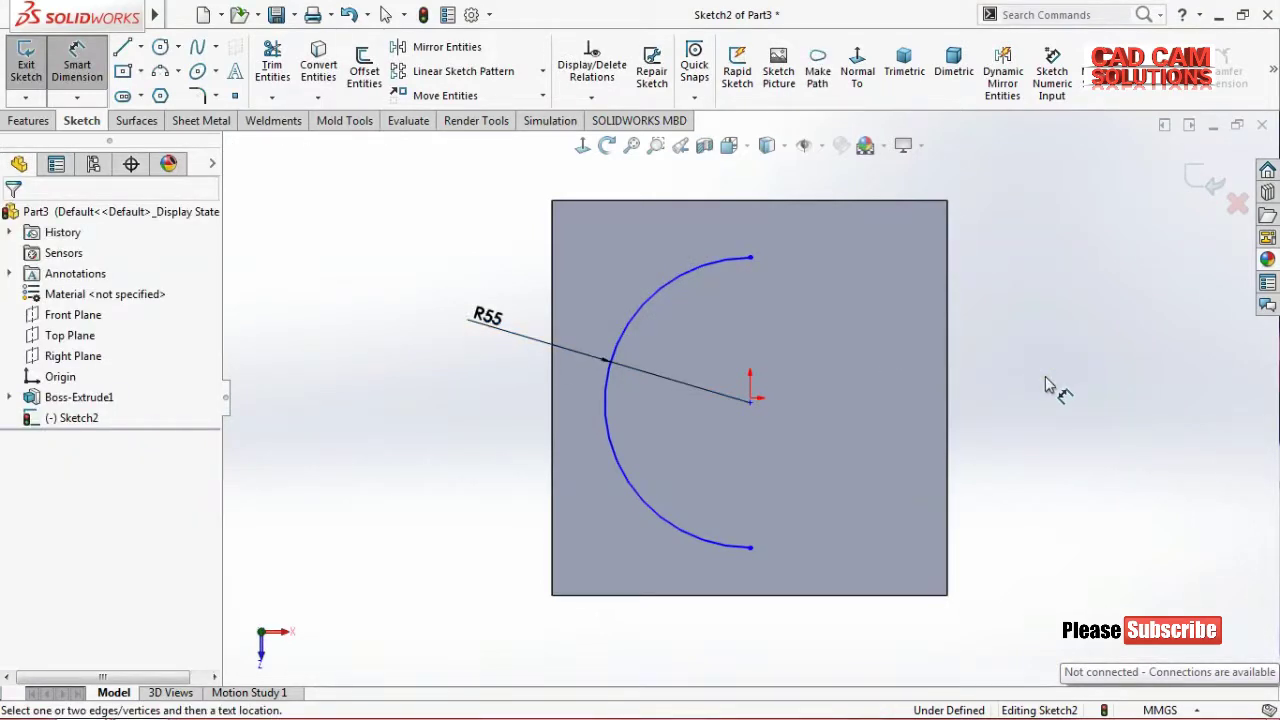
- Make the arc's centre point coincident with the origin
{"action": "scroll", "coordinate": [955, 455], "scroll_direction": "down", "scroll_amount": 1}
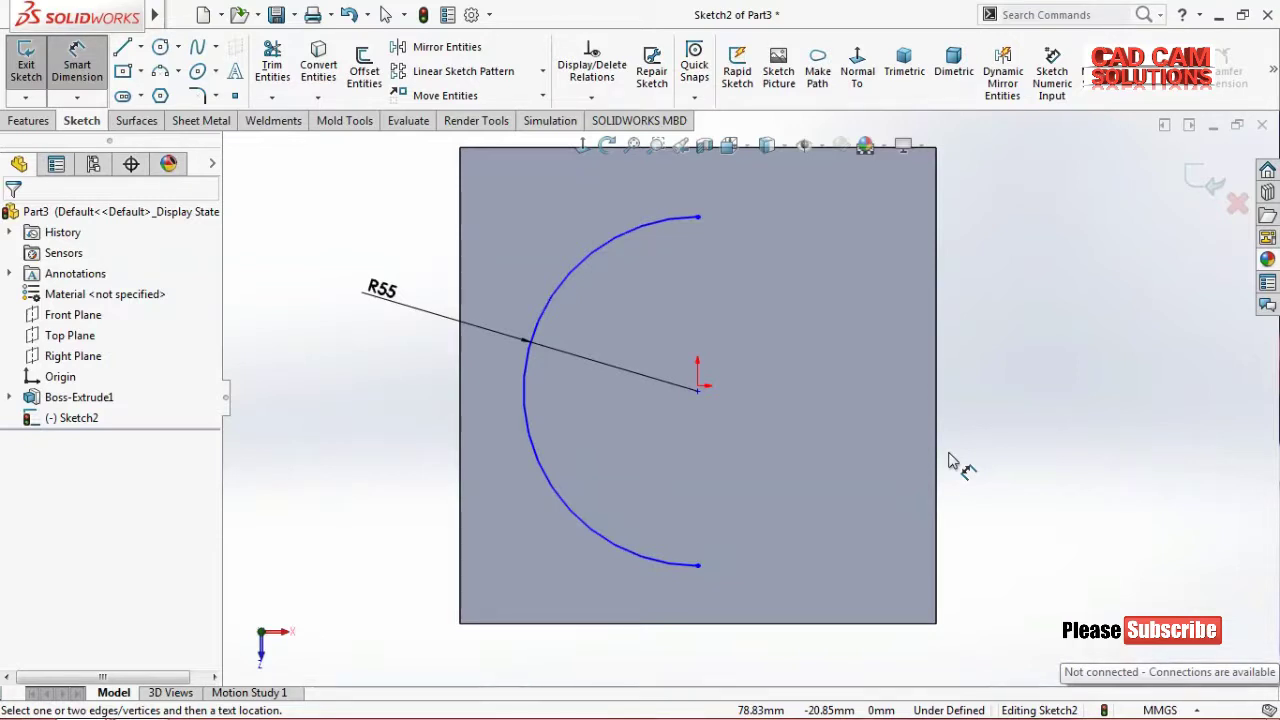
{"action": "key", "text": "Escape"}
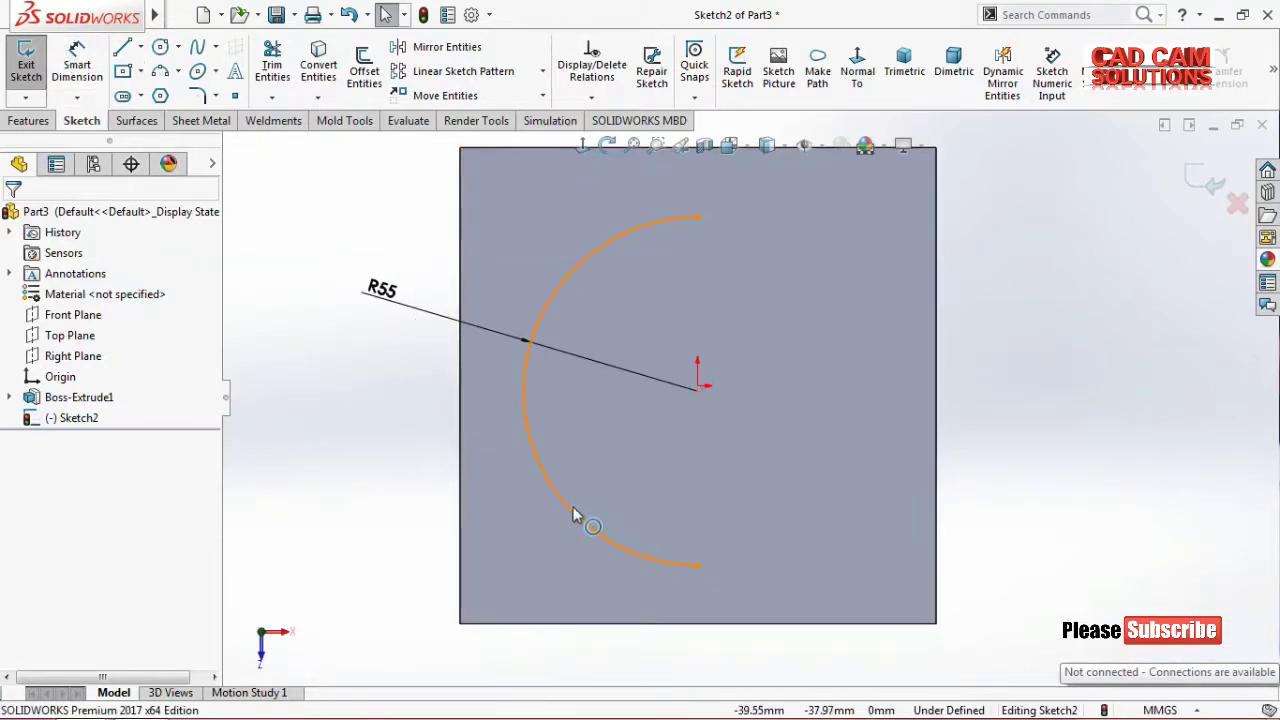
{"action": "scroll", "coordinate": [722, 410], "scroll_direction": "up", "scroll_amount": 2}
{"action": "scroll", "coordinate": [723, 408], "scroll_direction": "down", "scroll_amount": 3}
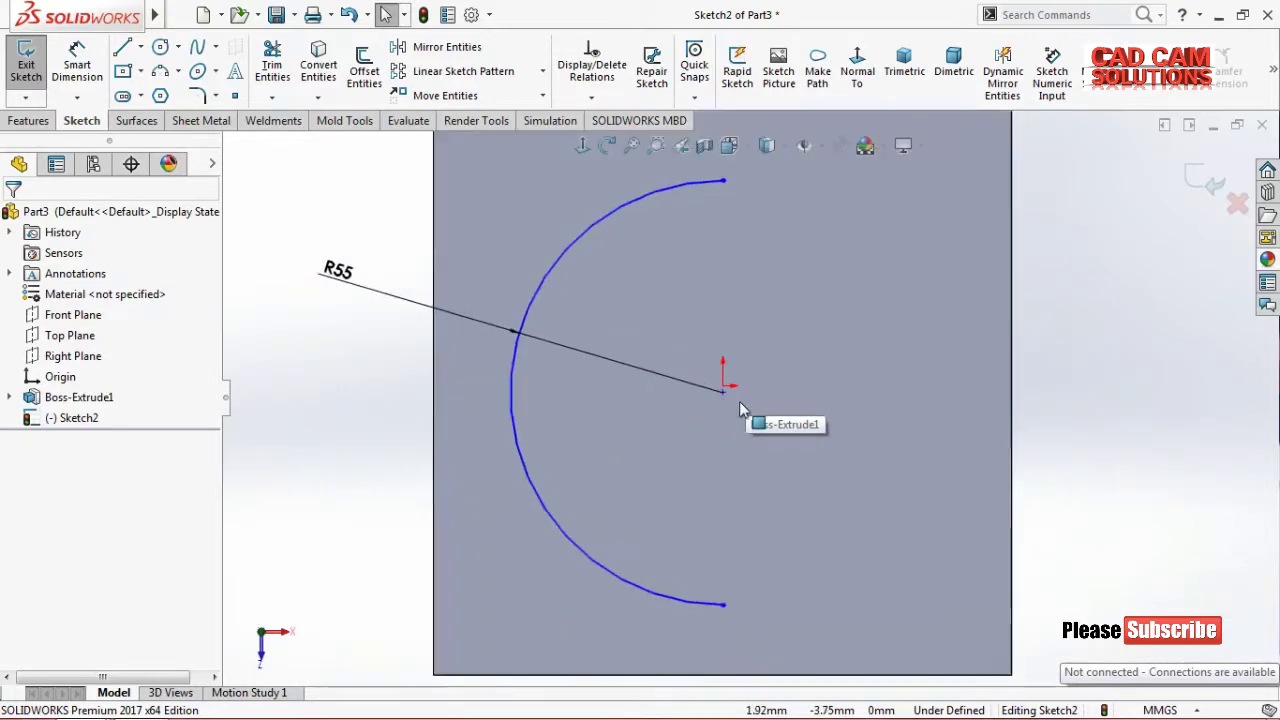
{"action": "scroll", "coordinate": [723, 407], "scroll_direction": "down", "scroll_amount": 3}
{"action": "left_click", "coordinate": [711, 385]}
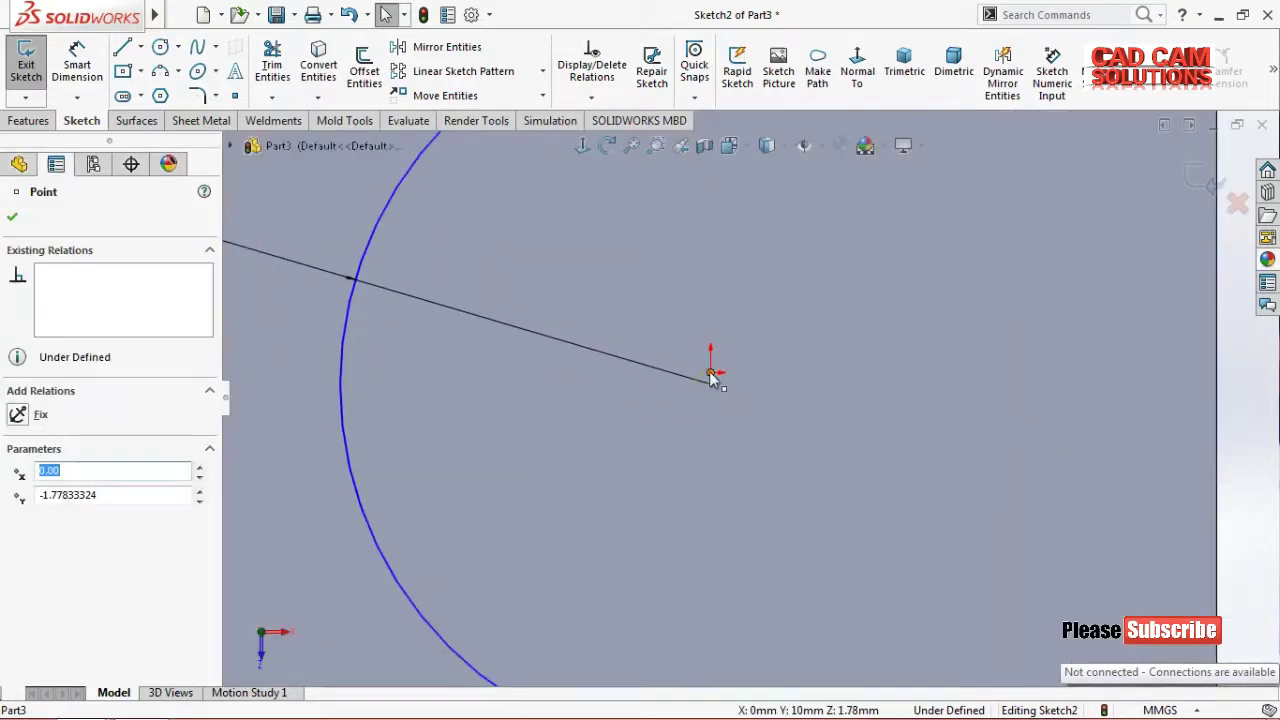
{"action": "left_click", "coordinate": [711, 374], "text": "ctrl"}
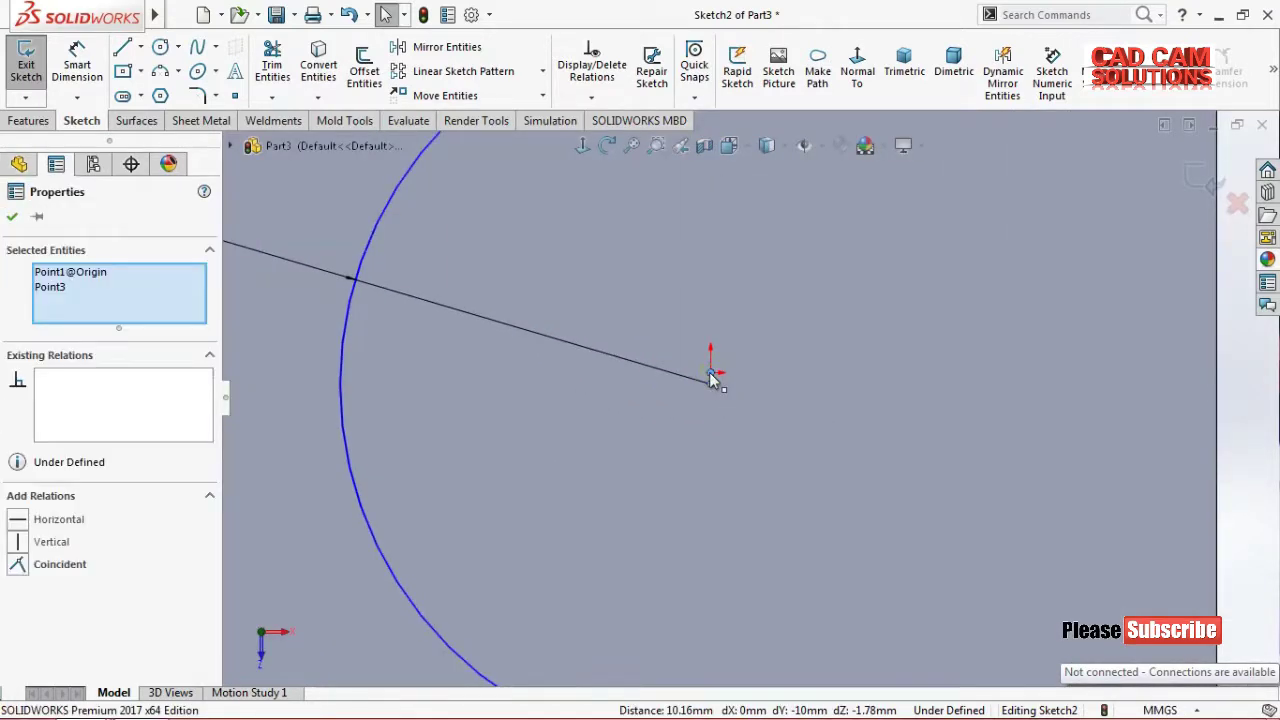
{"action": "left_click", "coordinate": [22, 565]}
{"action": "key", "text": "f"}
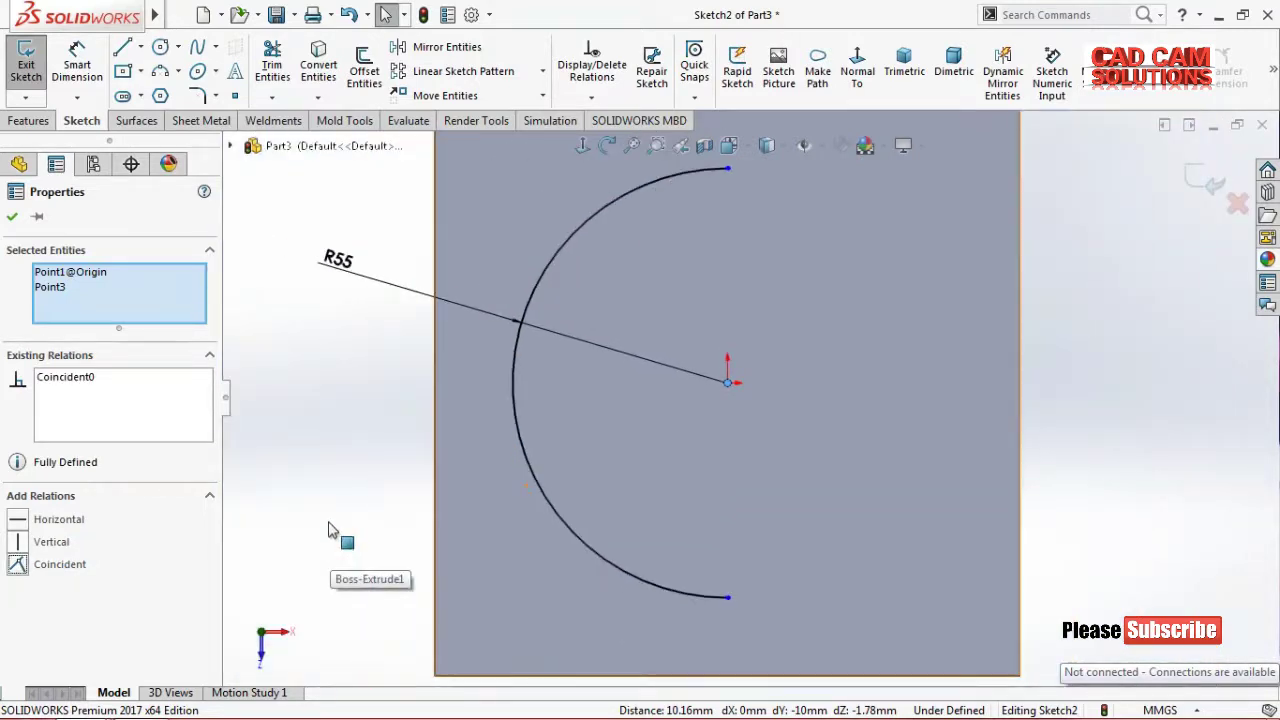
{"action": "key", "text": "Escape"}
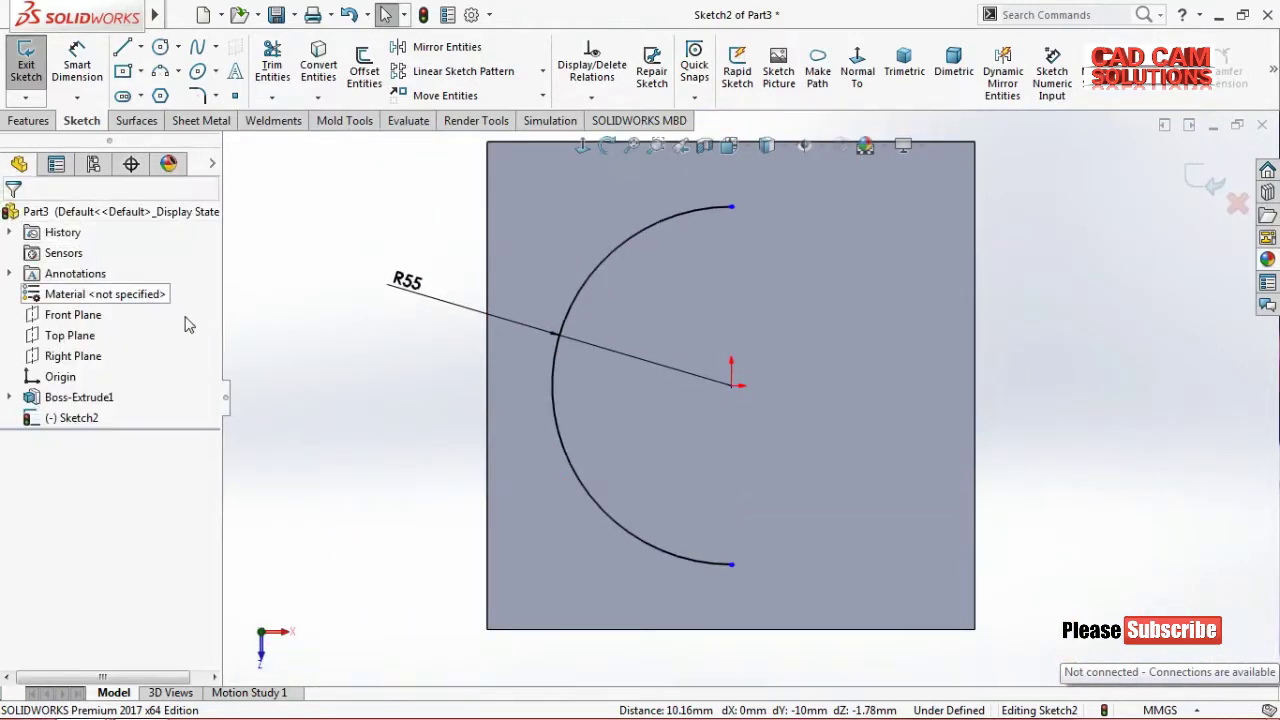
- Change the arc radius from R55 to R60 and exit the sketch
{"action": "double_click", "coordinate": [412, 283]}
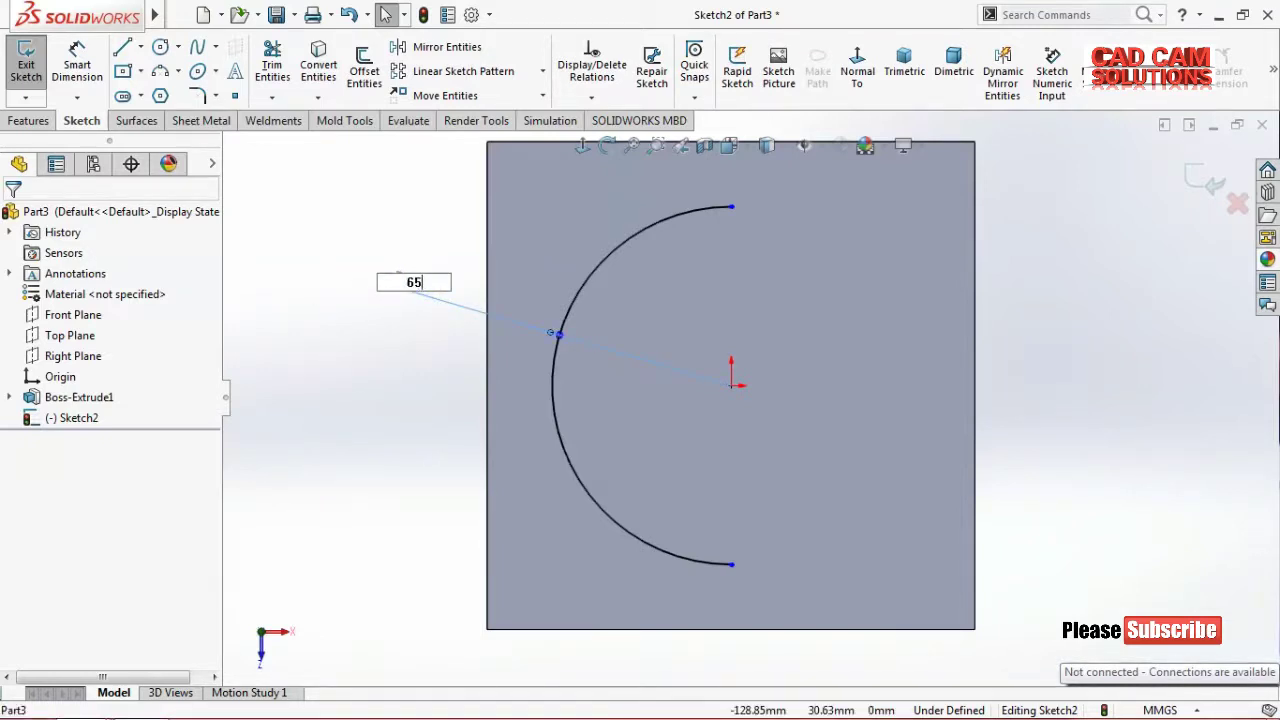
{"action": "key", "text": "Return"}
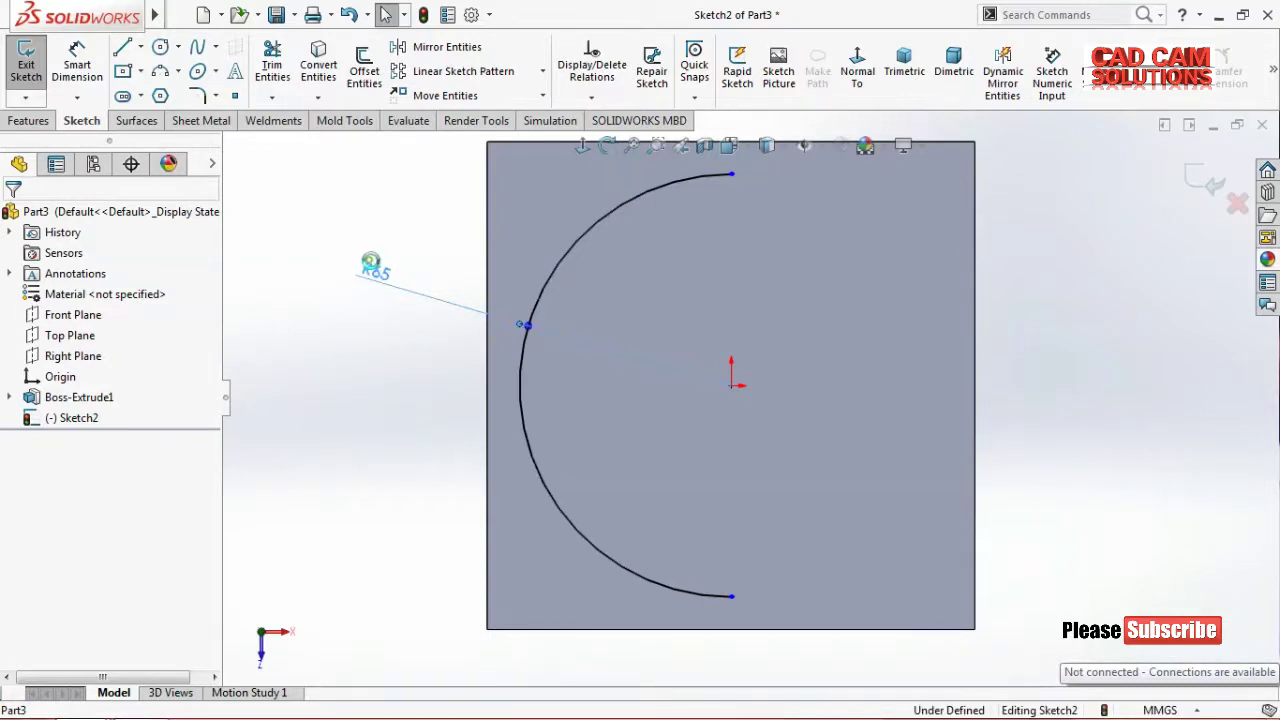
{"action": "double_click", "coordinate": [372, 270]}
{"action": "key", "text": "Escape"}
{"action": "key", "text": "Return"}
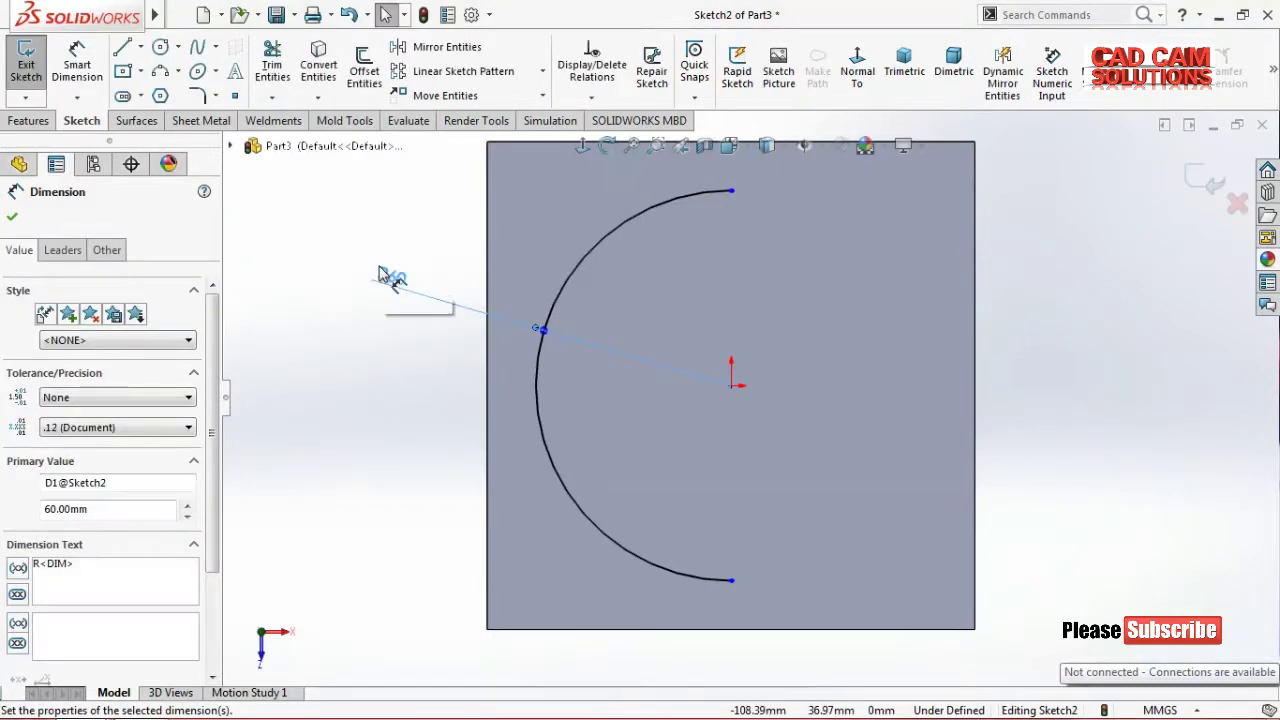
{"action": "key", "text": "Escape"}
{"action": "left_click", "coordinate": [1197, 183]}
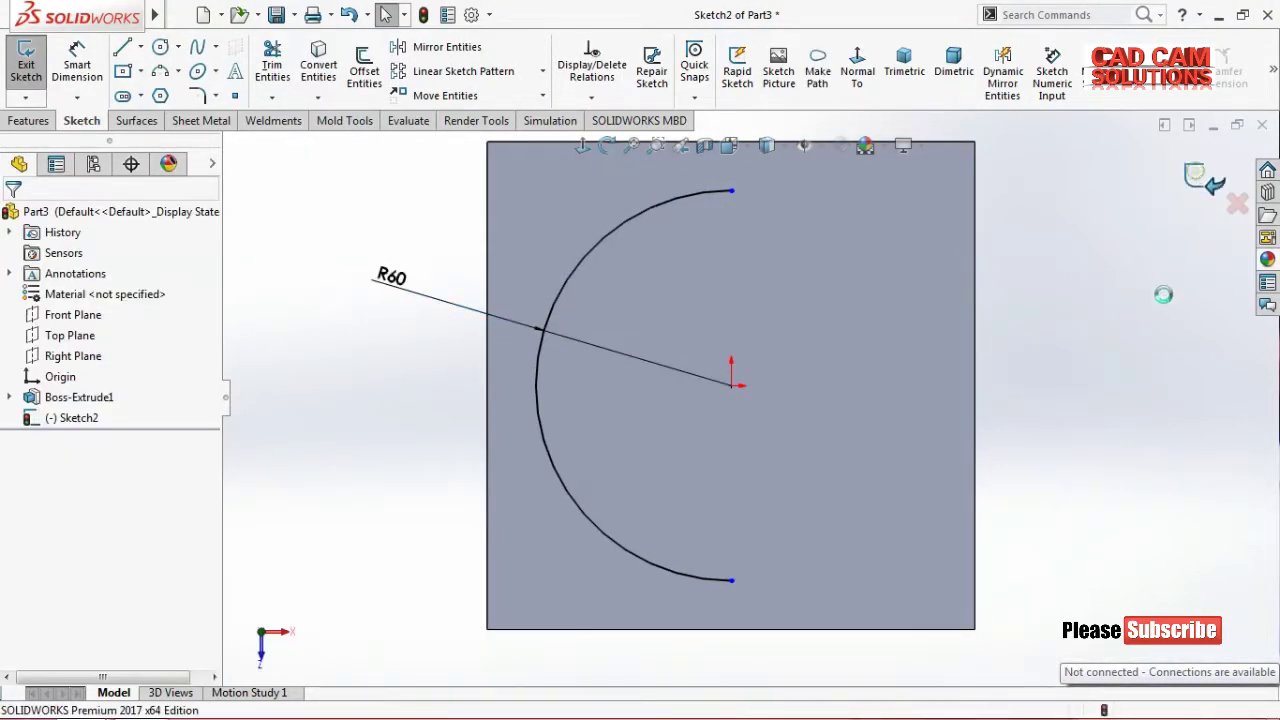
{"action": "mouse_move", "coordinate": [1045, 451]}
{"action": "middle_mouse_down"}
{"action": "mouse_move", "coordinate": [1014, 466]}
{"action": "mouse_move", "coordinate": [980, 398]}
{"action": "middle_mouse_up"}
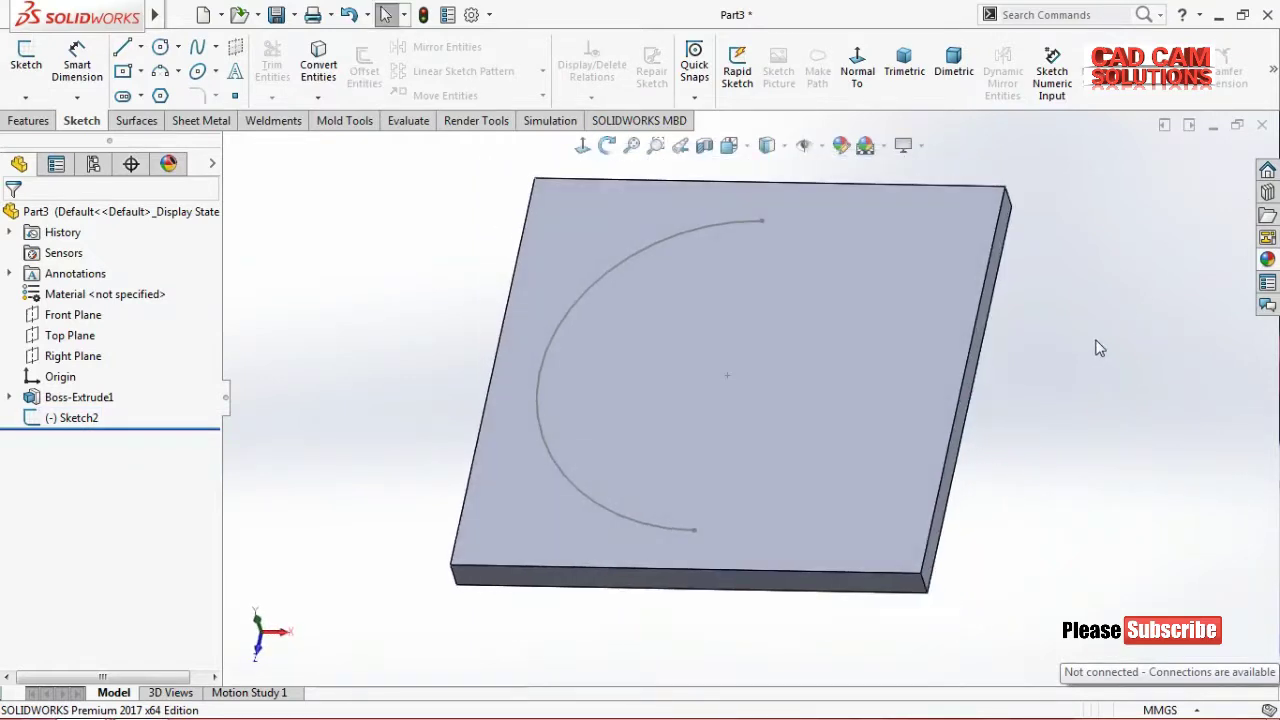
- Open Sketch3 on the plate's top face, viewed Normal To
{"action": "key", "text": "z"}
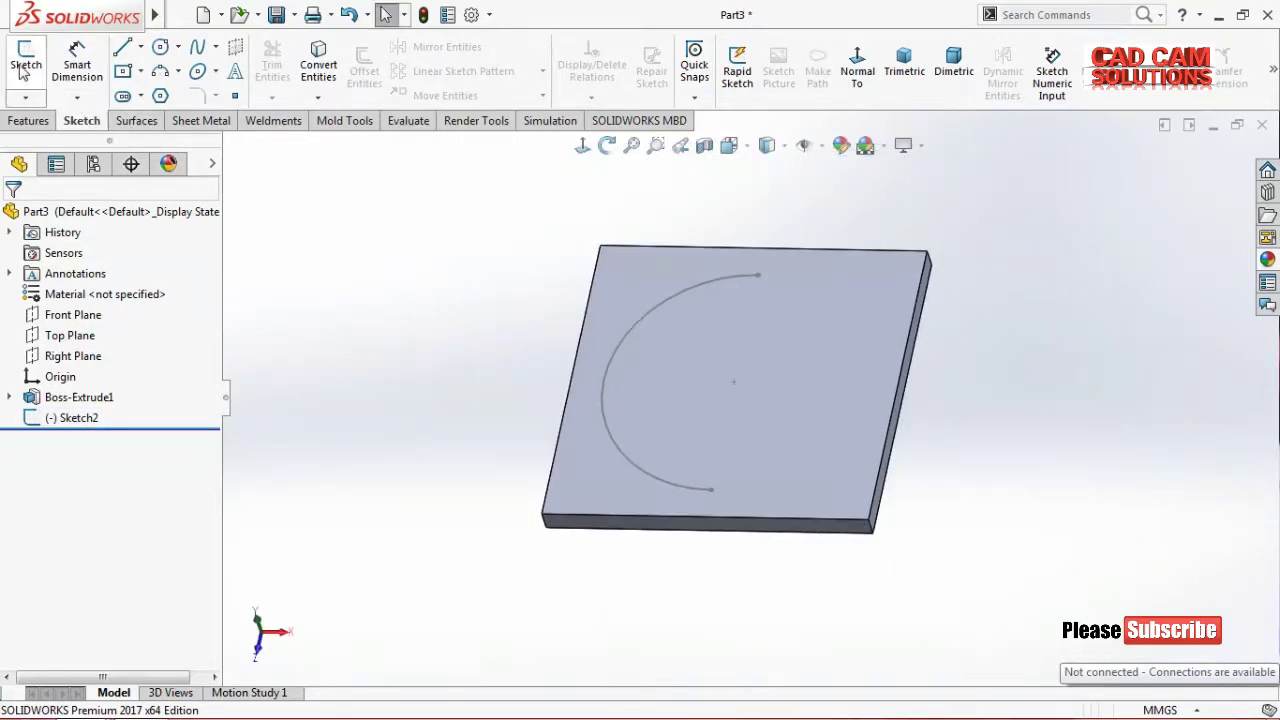
{"action": "left_click", "coordinate": [25, 65]}
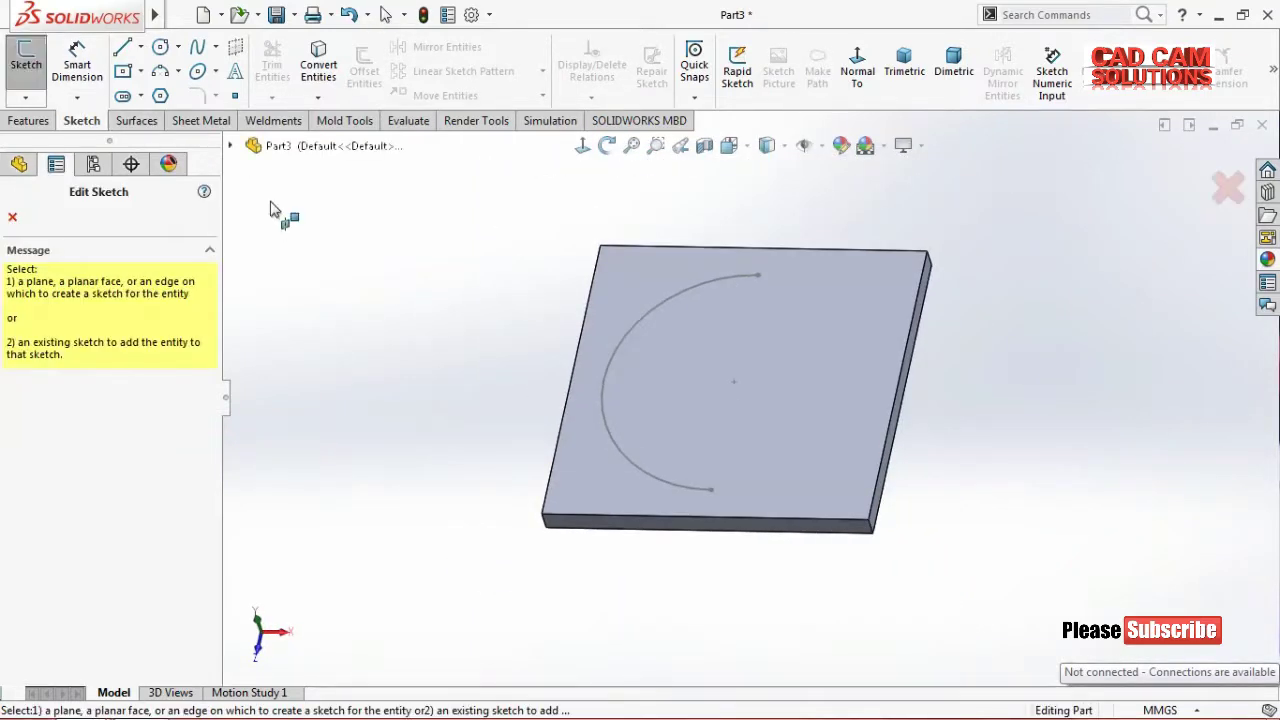
{"action": "left_click", "coordinate": [821, 337]}
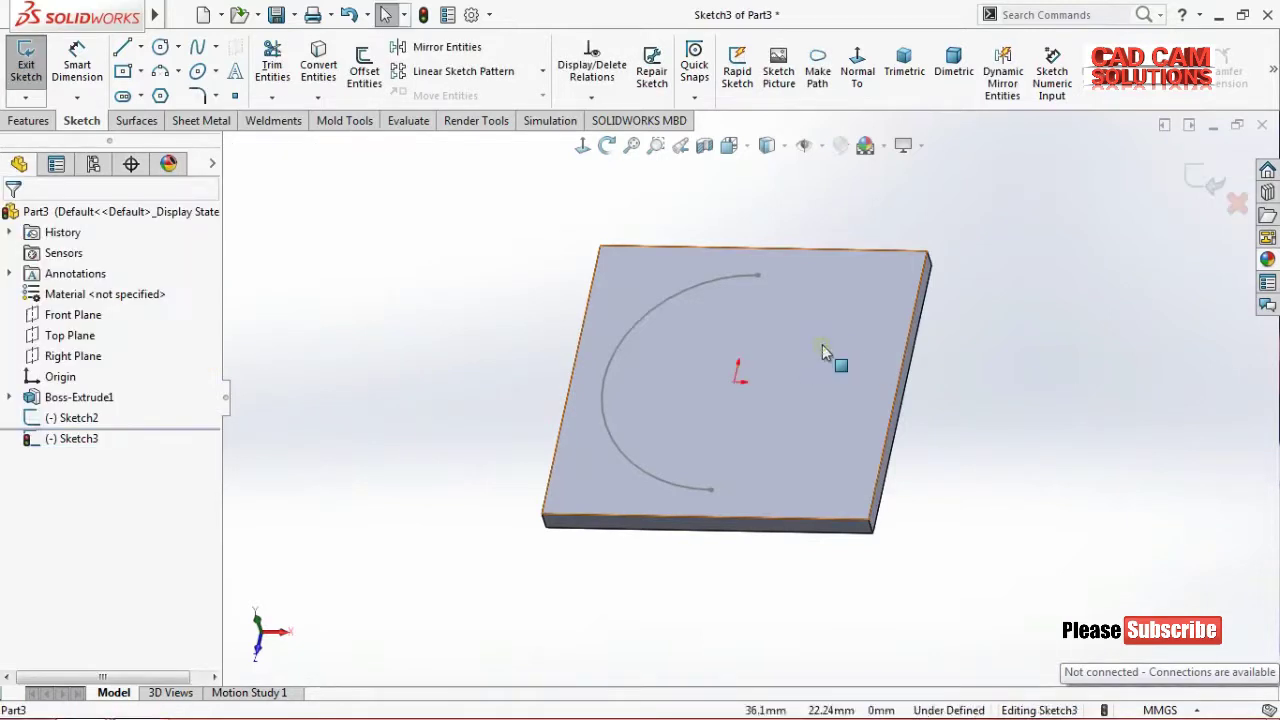
{"action": "left_click", "coordinate": [583, 147]}
{"action": "scroll", "coordinate": [989, 657], "scroll_direction": "down", "scroll_amount": 2}
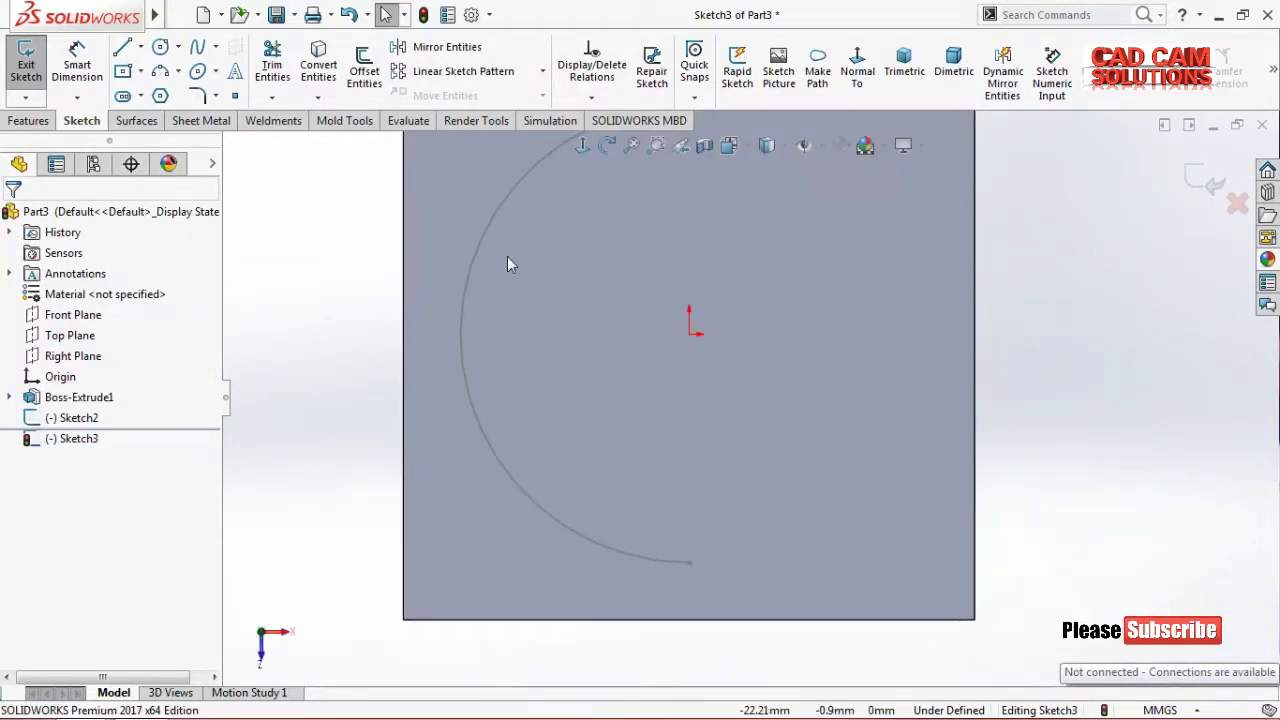
{"action": "left_click", "coordinate": [140, 71]}
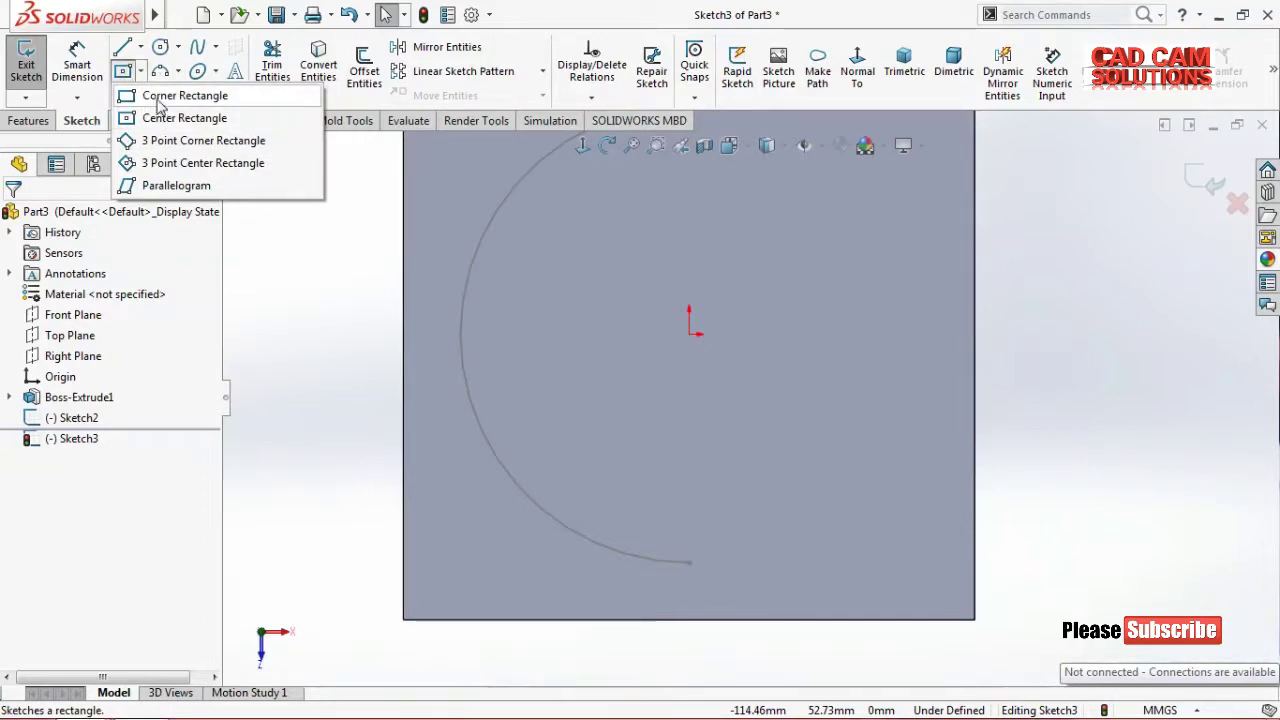
- Draw a small corner rectangle anchored at the arc's lower endpoint
{"action": "left_click", "coordinate": [160, 97]}
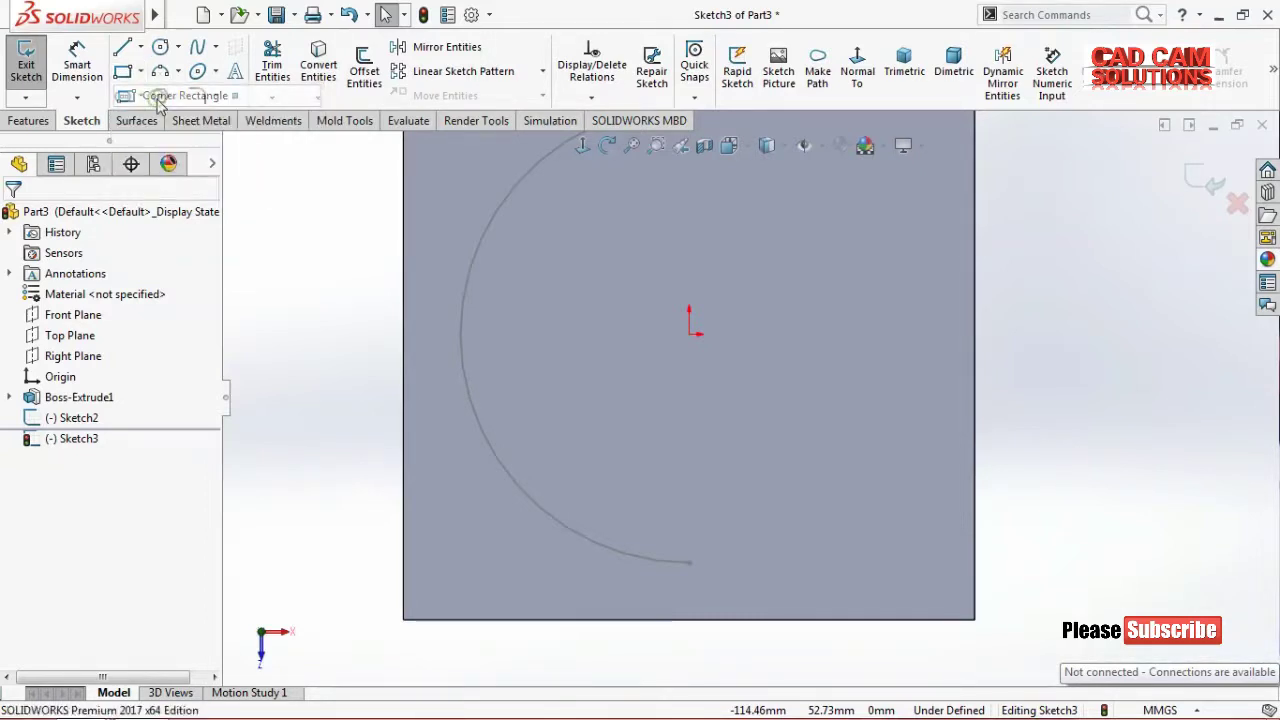
{"action": "left_click", "coordinate": [688, 562]}
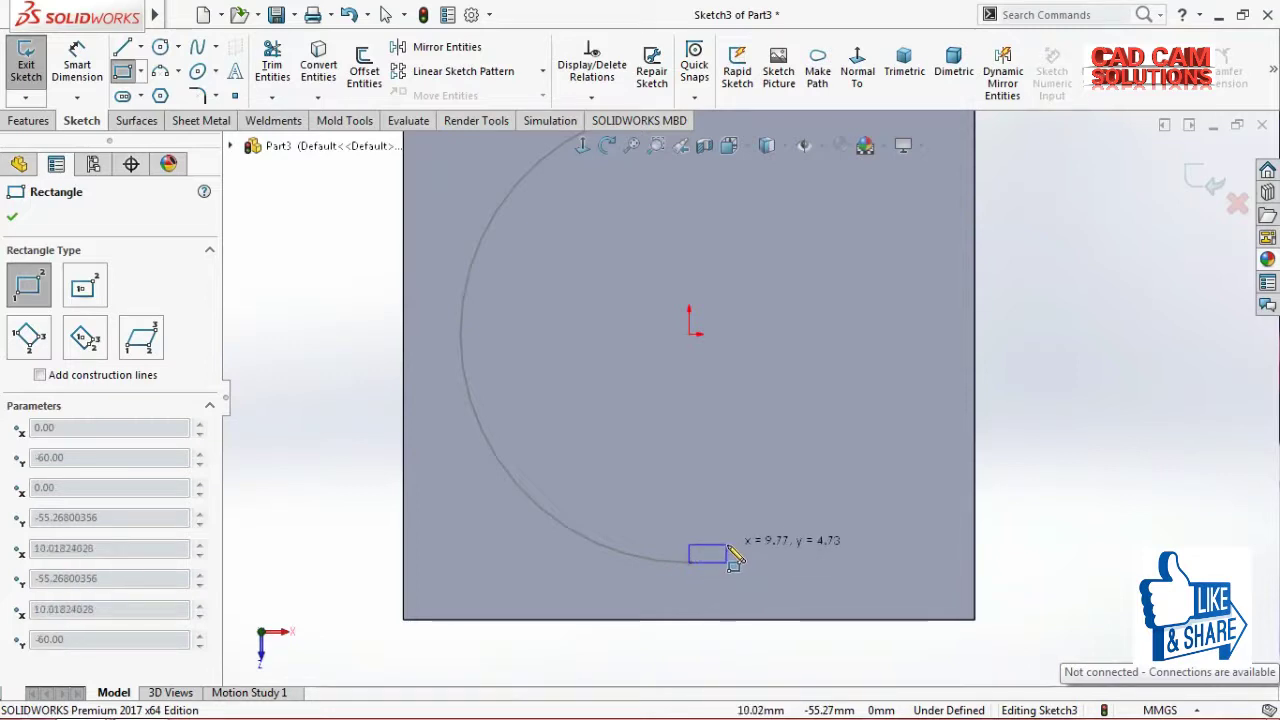
{"action": "left_click", "coordinate": [727, 545]}
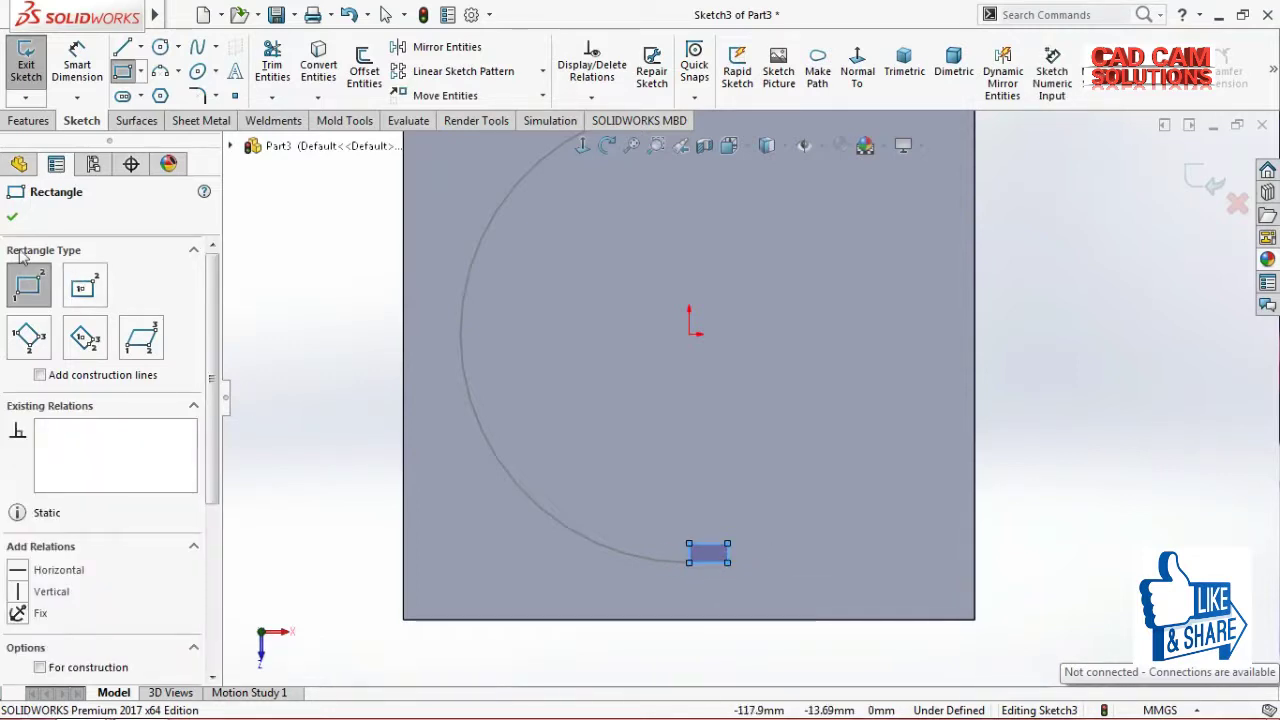
{"action": "key", "text": "Escape"}
{"action": "scroll", "coordinate": [780, 637], "scroll_direction": "down", "scroll_amount": 2}
{"action": "scroll", "coordinate": [785, 641], "scroll_direction": "down", "scroll_amount": 2}
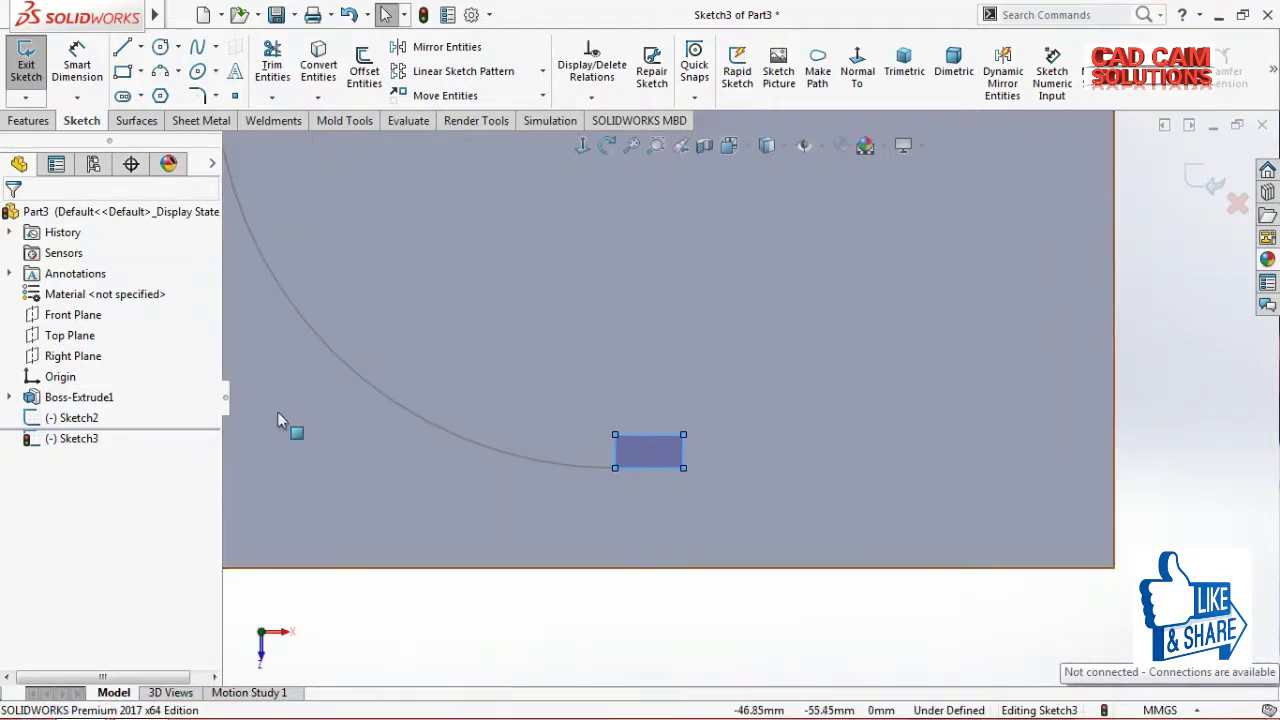
{"action": "left_click", "coordinate": [77, 65]}
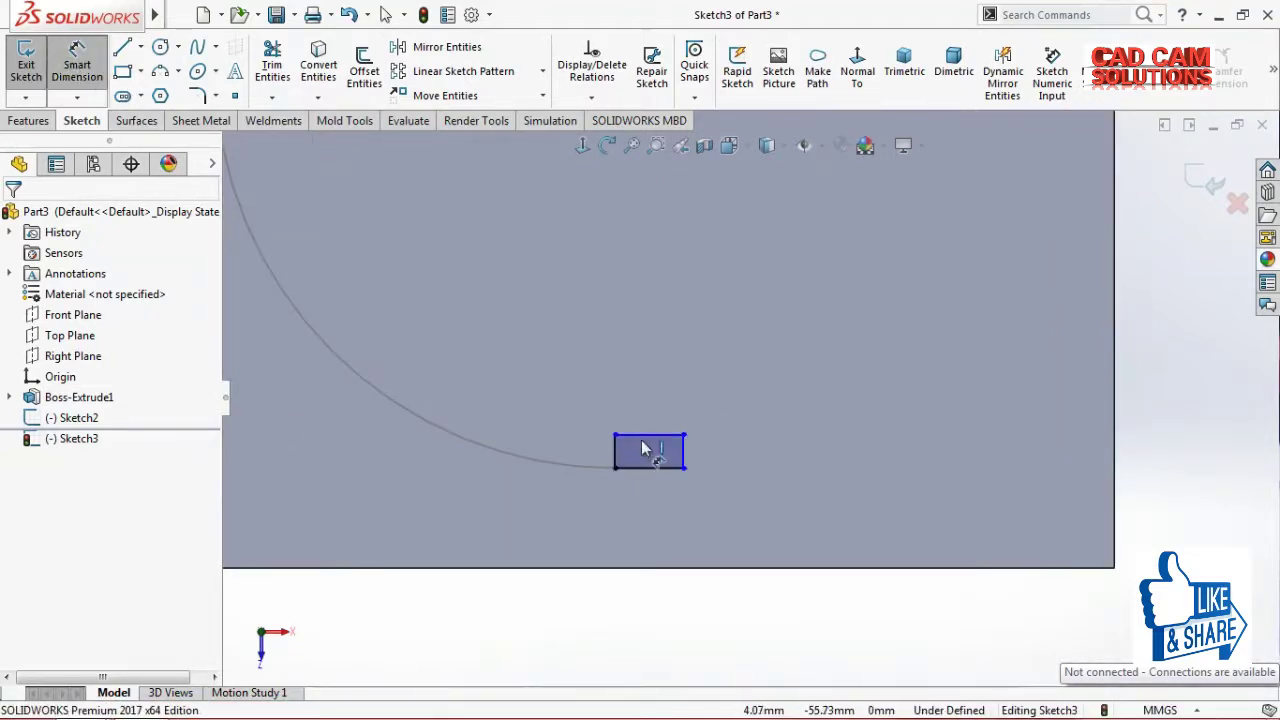
- Dimension the rectangle 11 mm wide by 5 mm tall
{"action": "left_click", "coordinate": [650, 436]}
{"action": "left_click", "coordinate": [650, 428]}
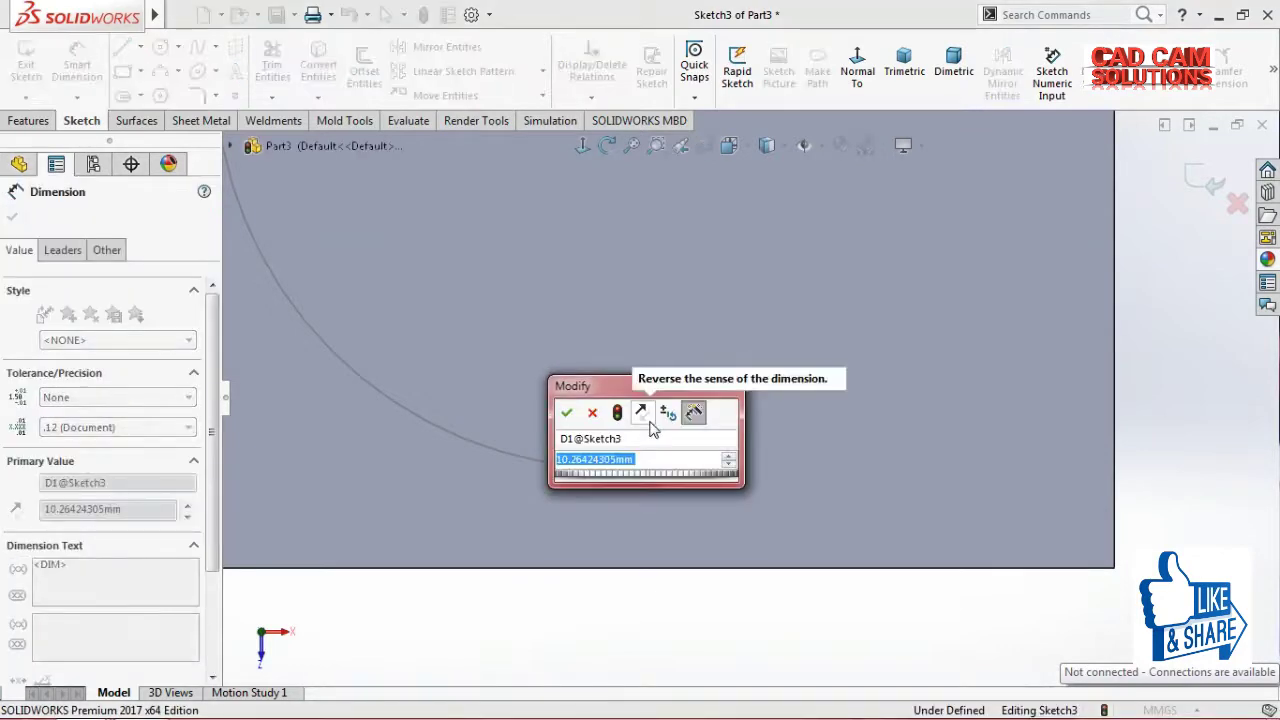
{"action": "type", "text": "11"}
{"action": "key", "text": "Return"}
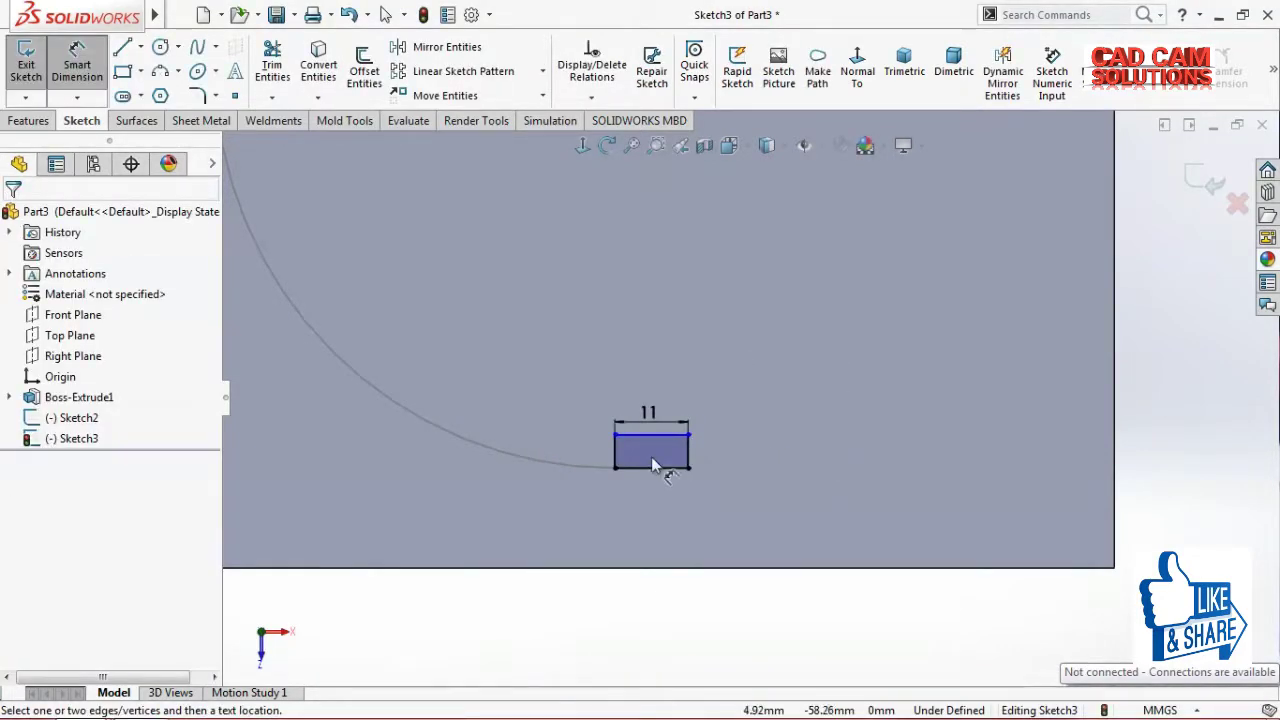
{"action": "left_click", "coordinate": [689, 450]}
{"action": "left_click", "coordinate": [706, 451]}
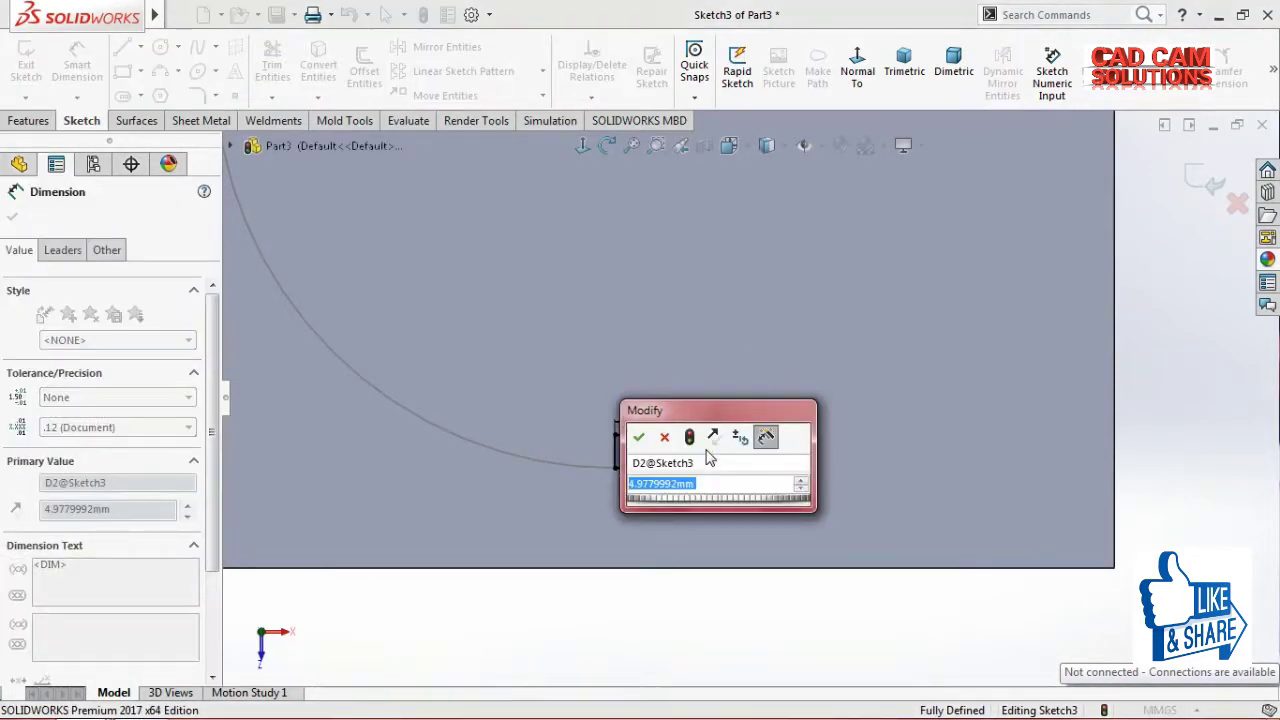
{"action": "type", "text": "5"}
{"action": "key", "text": "Return"}
- Exit the rectangle sketch and tilt the view into 3D
{"action": "scroll", "coordinate": [800, 410], "scroll_direction": "up", "scroll_amount": 2}
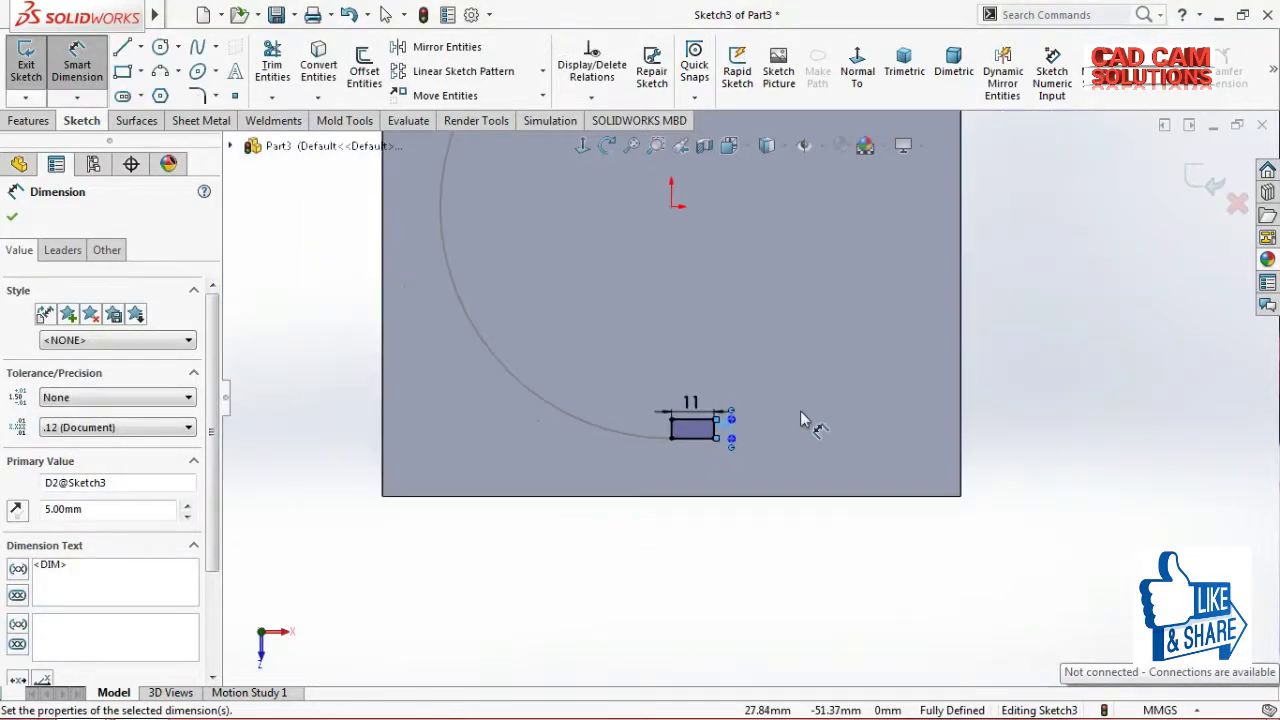
{"action": "scroll", "coordinate": [800, 410], "scroll_direction": "up", "scroll_amount": 2}
{"action": "scroll", "coordinate": [800, 410], "scroll_direction": "up", "scroll_amount": 2}
{"action": "middle_click_drag", "start_coordinate": [889, 357], "coordinate": [952, 316]}
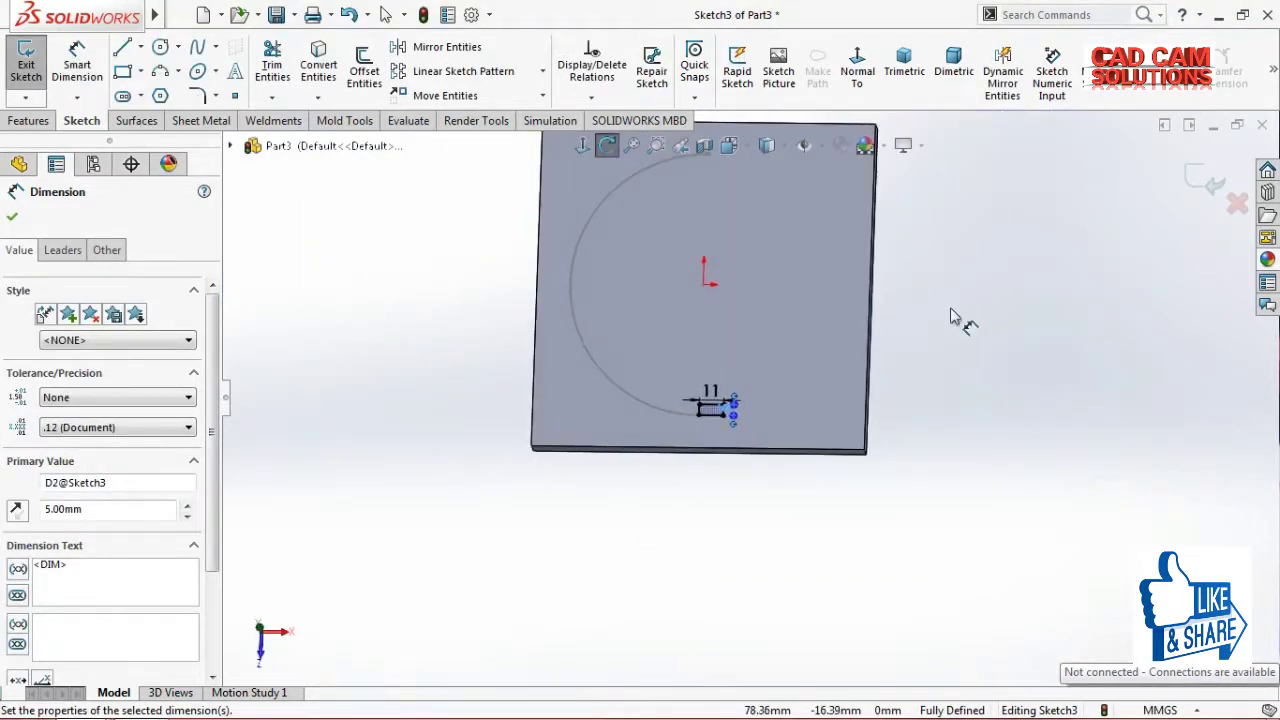
{"action": "left_click", "coordinate": [1208, 178]}
{"action": "mouse_move", "coordinate": [918, 401]}
{"action": "middle_mouse_down"}
{"action": "mouse_move", "coordinate": [897, 300]}
{"action": "mouse_move", "coordinate": [857, 331]}
{"action": "middle_mouse_up"}
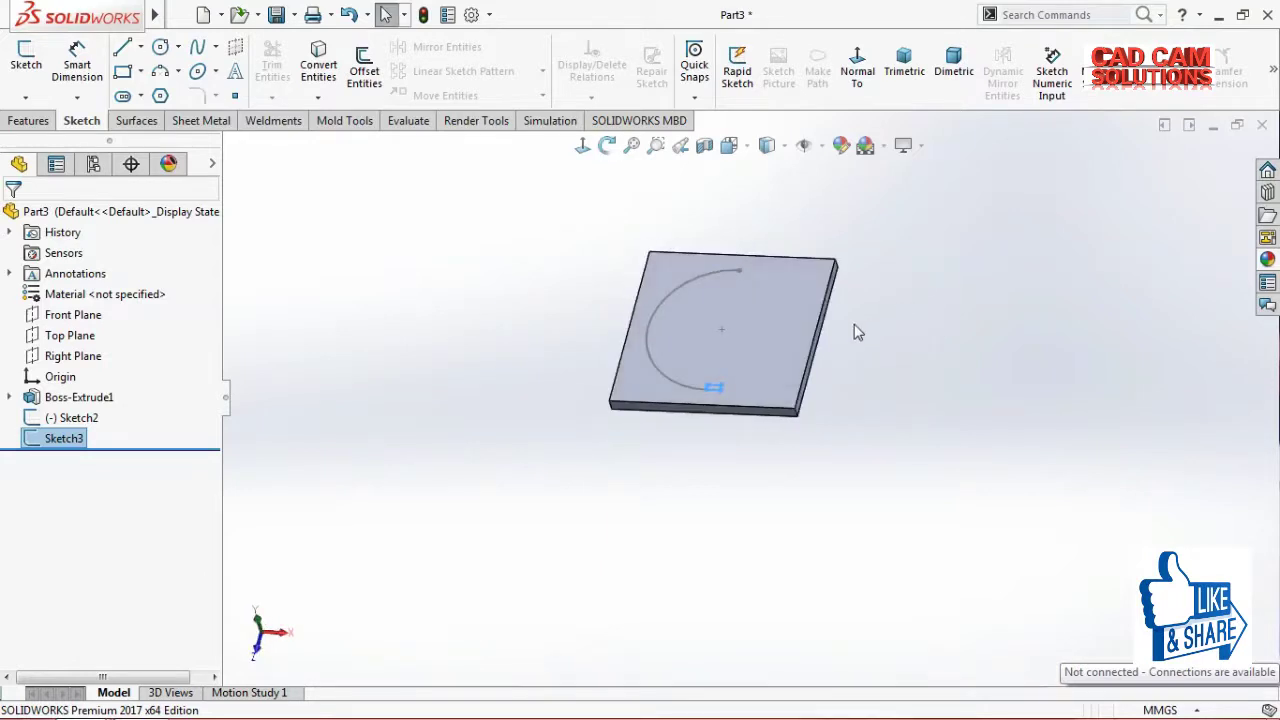
- Extrude the small rectangle Blind 10 mm into a block, Boss-Extrude2
{"action": "left_click", "coordinate": [8, 122]}
{"action": "scroll", "coordinate": [789, 323], "scroll_direction": "down", "scroll_amount": 2}
{"action": "scroll", "coordinate": [734, 358], "scroll_direction": "down", "scroll_amount": 2}
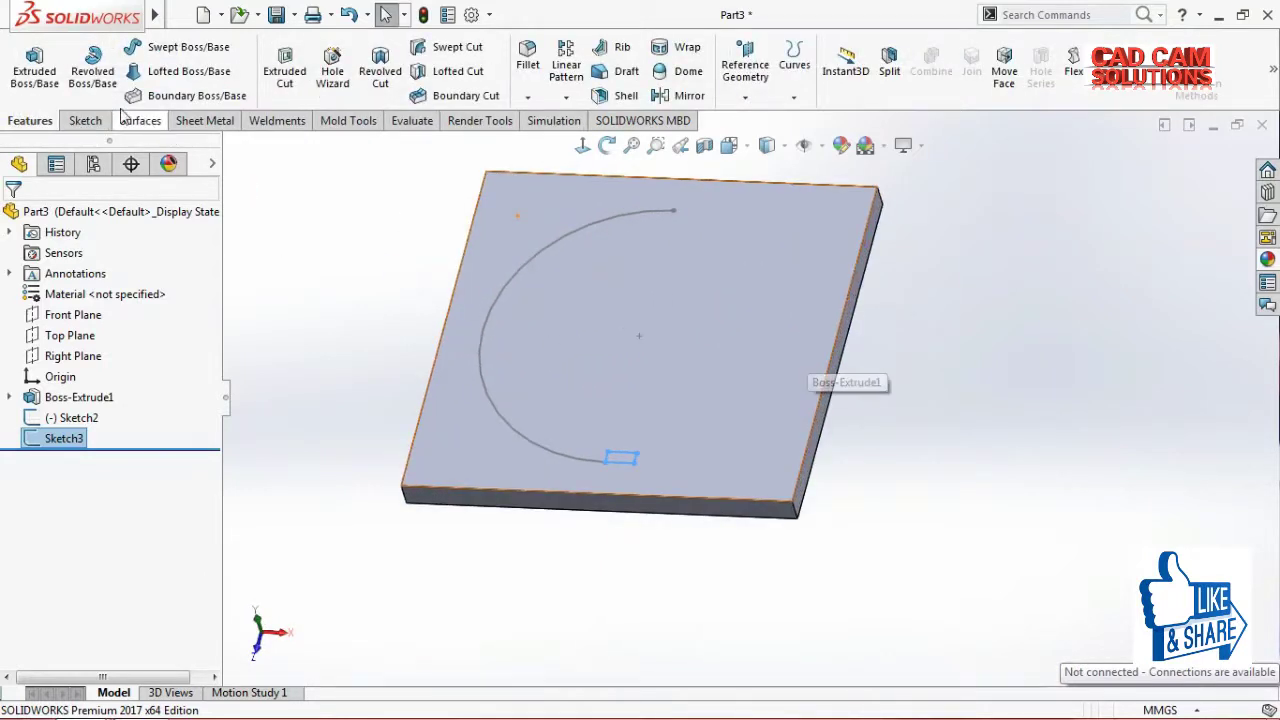
{"action": "left_click", "coordinate": [22, 80]}
{"action": "mouse_move", "coordinate": [446, 473]}
{"action": "middle_mouse_down"}
{"action": "mouse_move", "coordinate": [503, 449]}
{"action": "mouse_move", "coordinate": [497, 414]}
{"action": "mouse_move", "coordinate": [516, 423]}
{"action": "middle_mouse_up"}
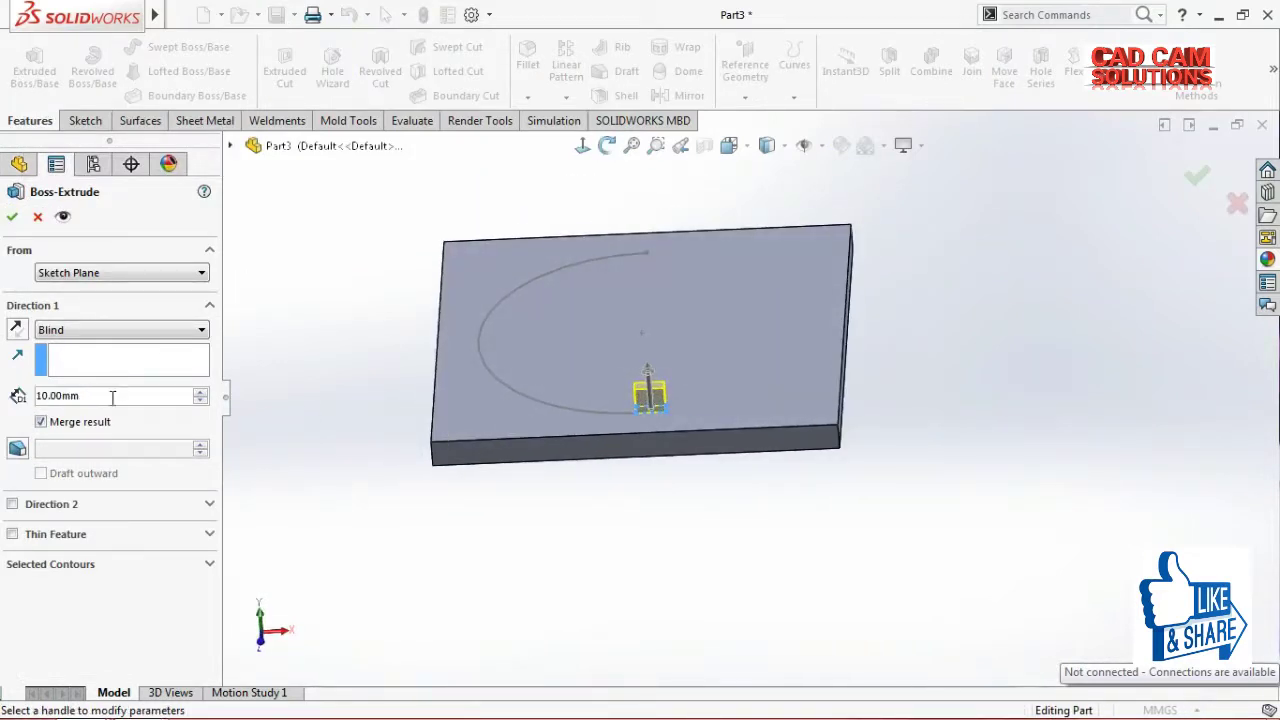
{"action": "left_click", "coordinate": [12, 216]}
{"action": "mouse_move", "coordinate": [489, 498]}
{"action": "middle_mouse_down"}
{"action": "mouse_move", "coordinate": [543, 451]}
{"action": "mouse_move", "coordinate": [414, 434]}
{"action": "mouse_move", "coordinate": [503, 474]}
{"action": "mouse_move", "coordinate": [530, 460]}
{"action": "middle_mouse_up"}
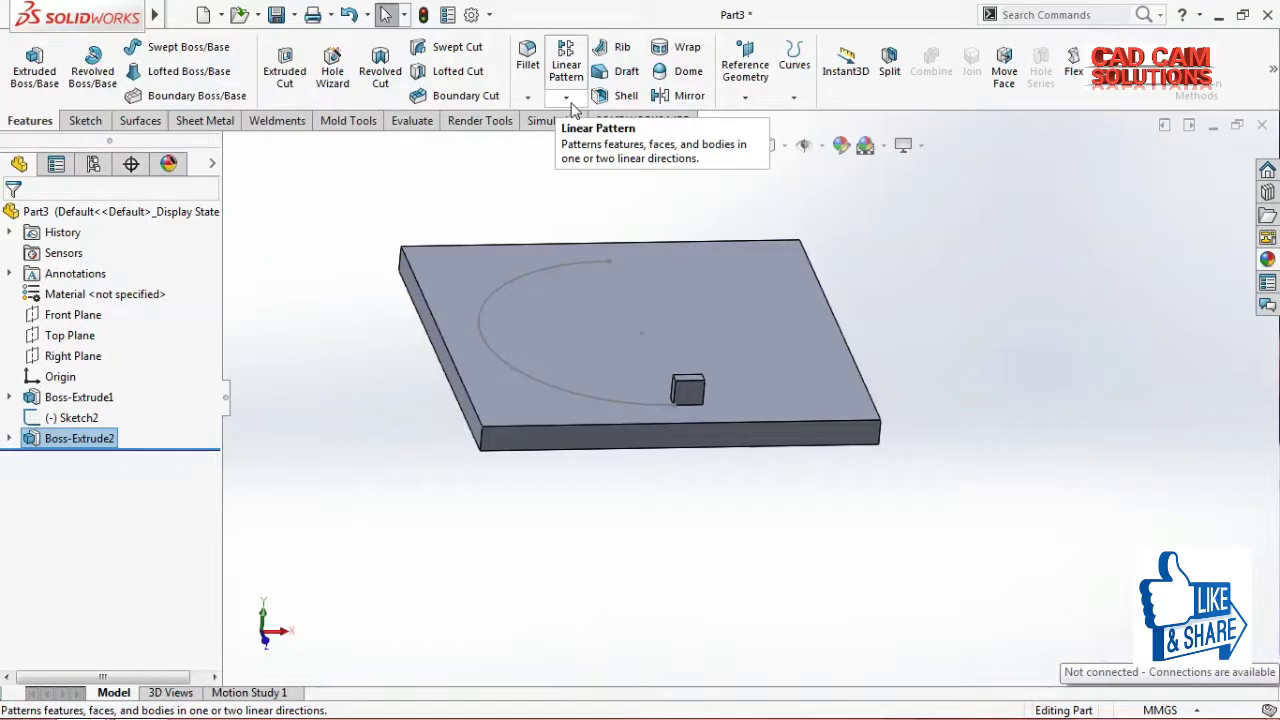
{"action": "left_click", "coordinate": [567, 101]}
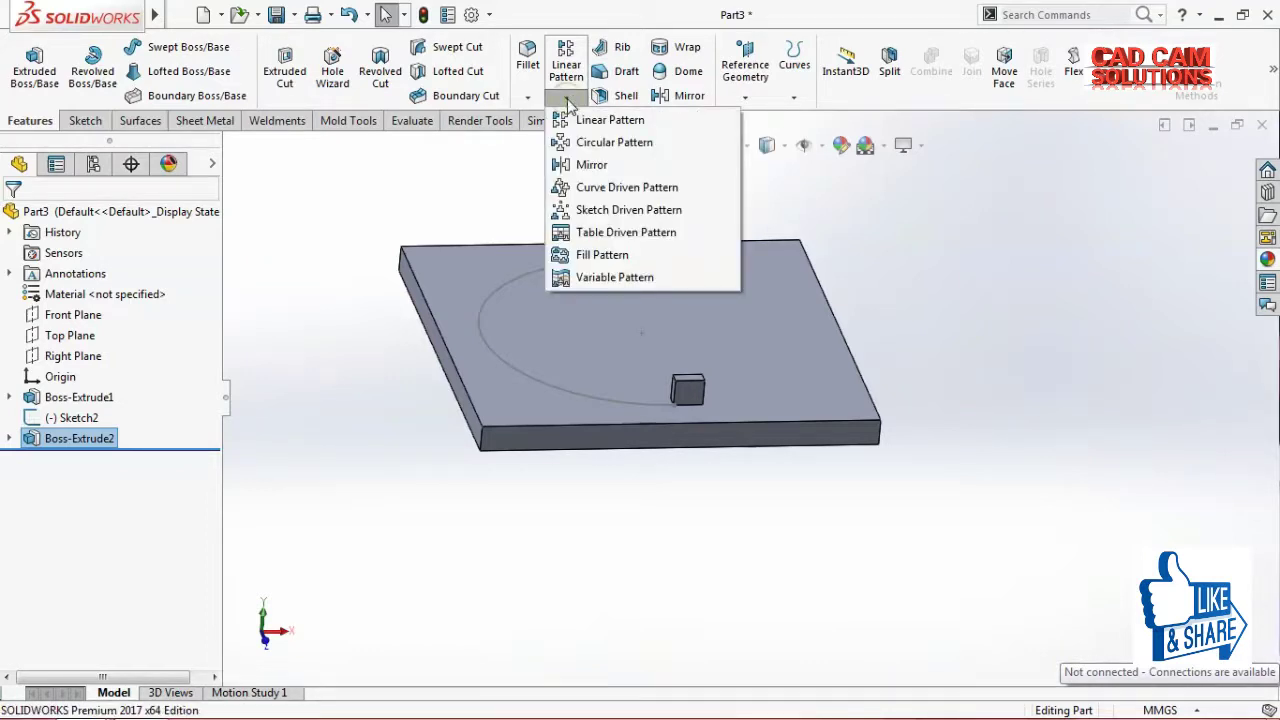
- Start a Curve Driven Pattern using the semicircular arc as Direction 1
{"action": "left_click", "coordinate": [612, 190]}
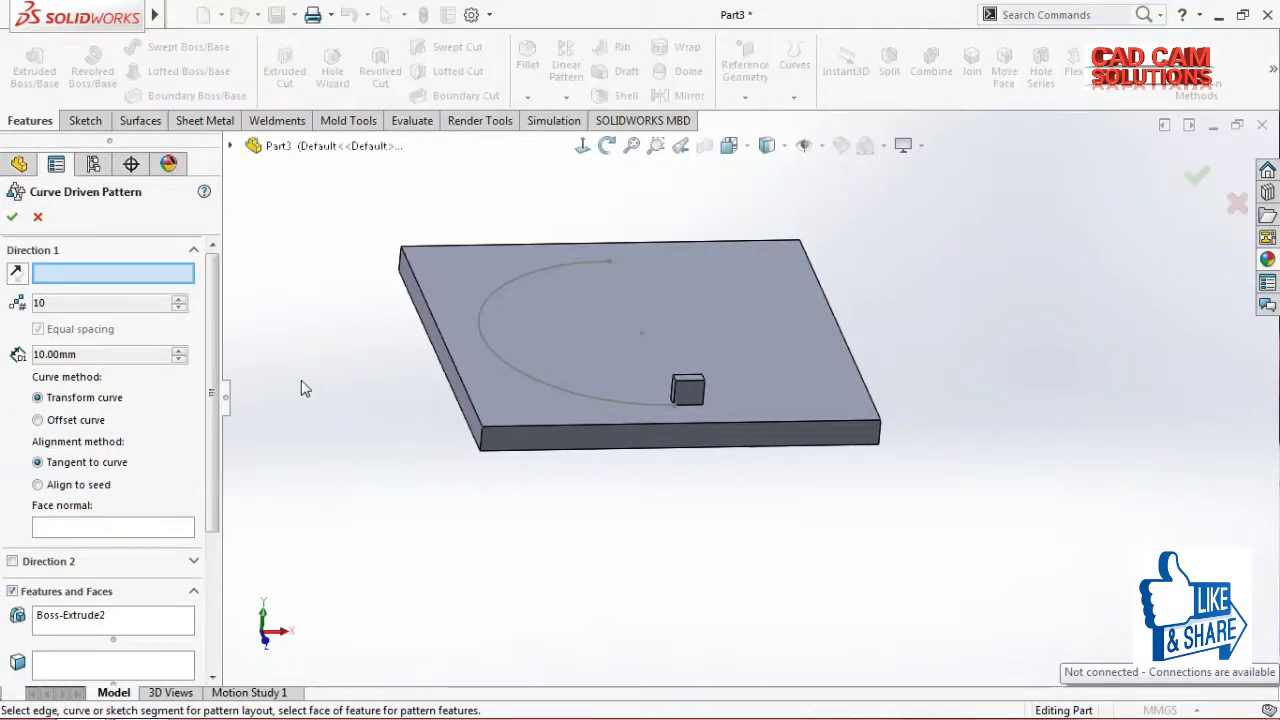
{"action": "middle_click_drag", "start_coordinate": [300, 386], "coordinate": [320, 408]}
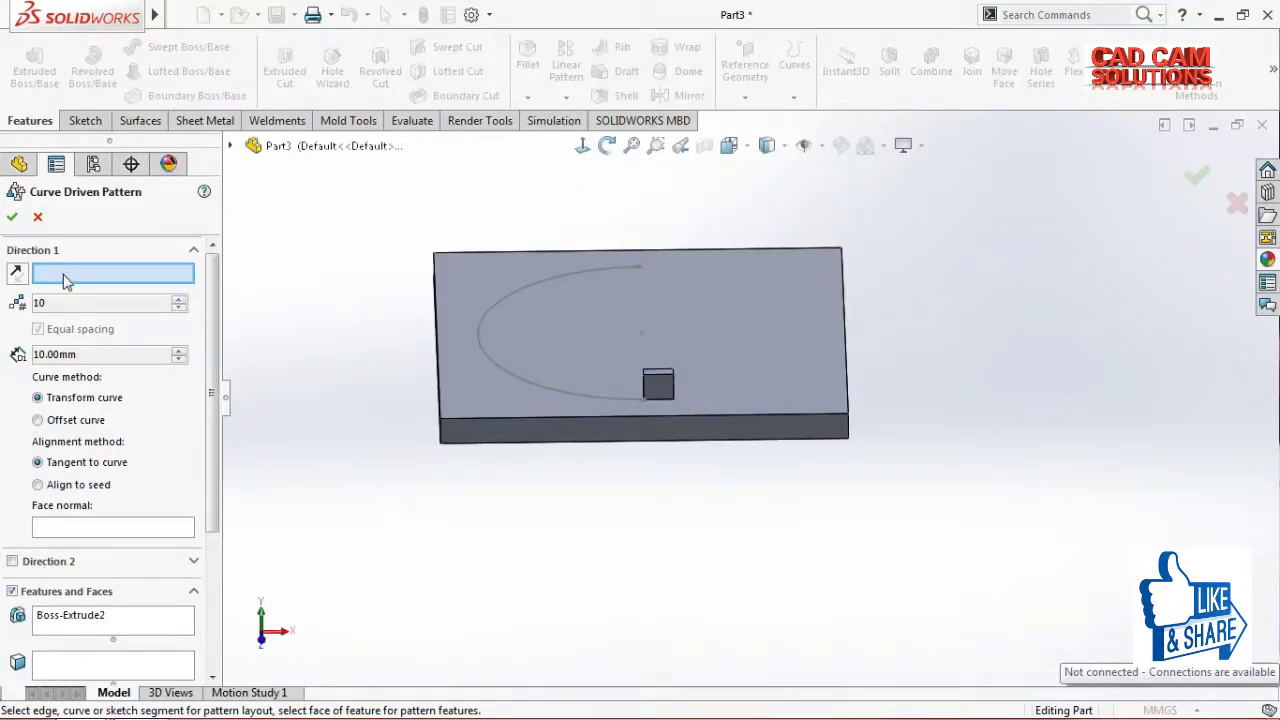
{"action": "middle_click_drag", "start_coordinate": [362, 336], "coordinate": [380, 400]}
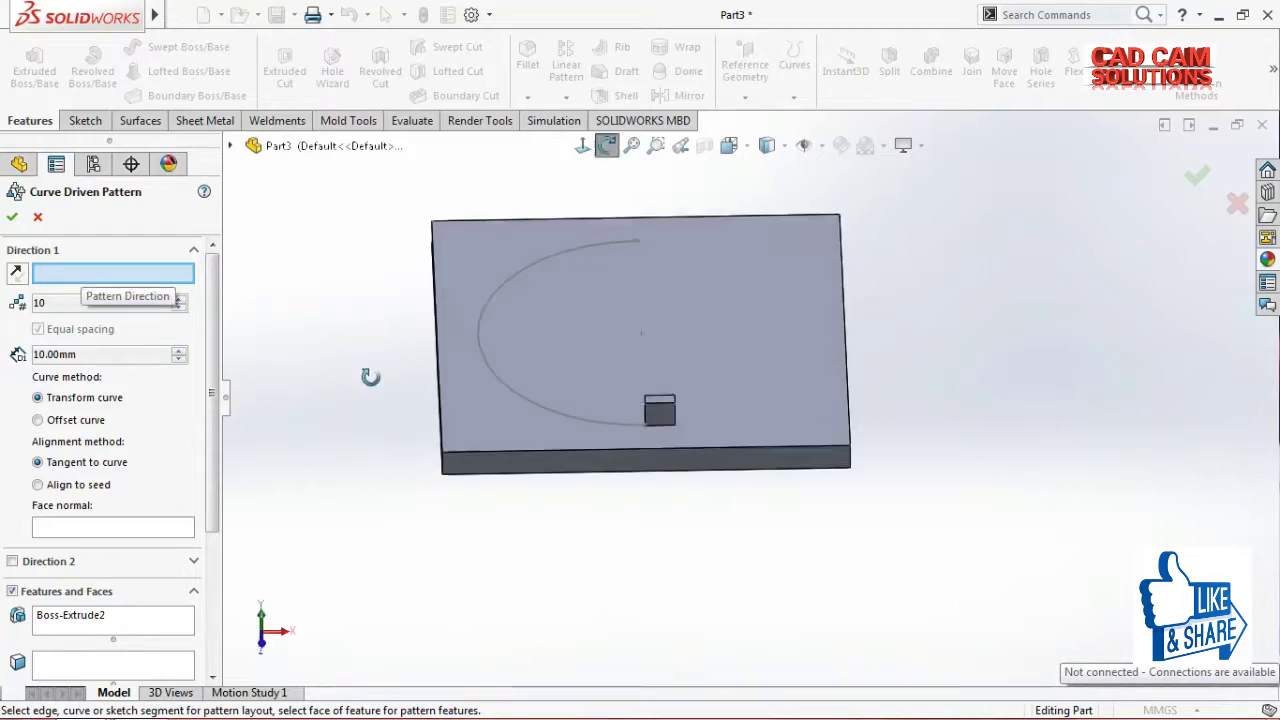
{"action": "left_click", "coordinate": [503, 385]}
{"action": "left_click_drag", "start_coordinate": [213, 388], "coordinate": [213, 455]}
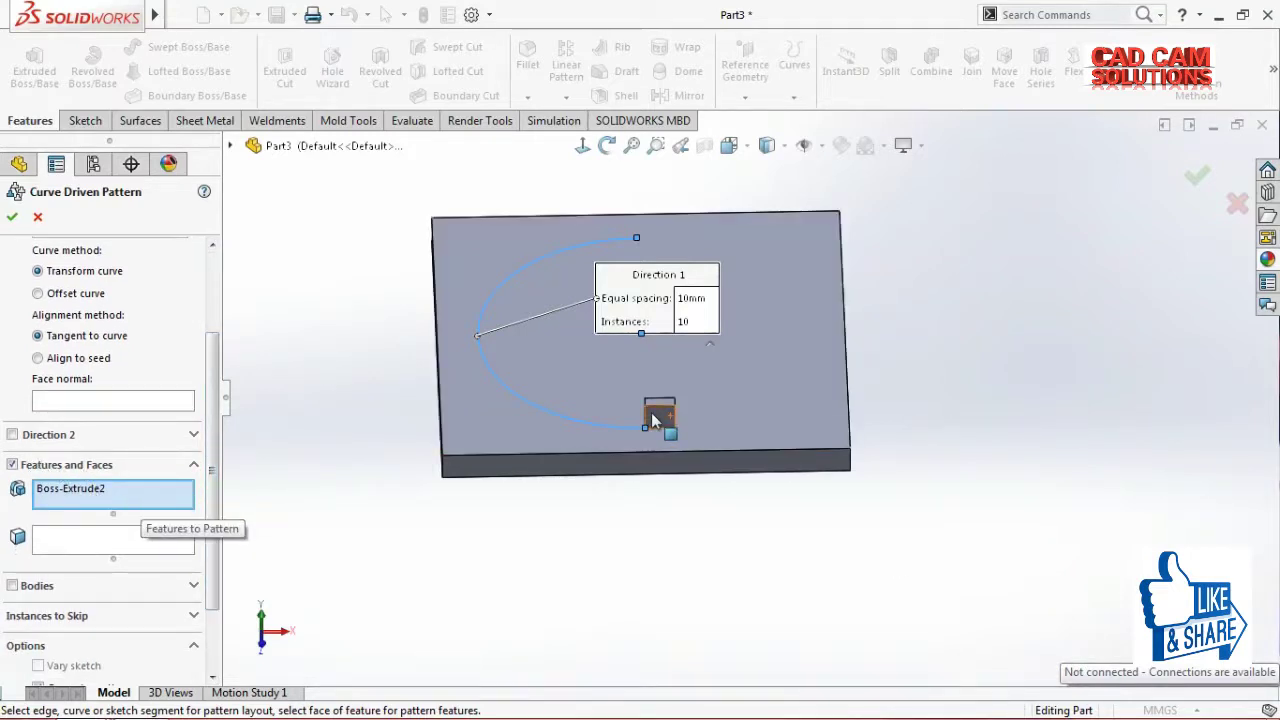
- Reselect the small block, Boss-Extrude2, as the feature to pattern
{"action": "right_click", "coordinate": [140, 494]}
{"action": "left_click", "coordinate": [182, 512]}
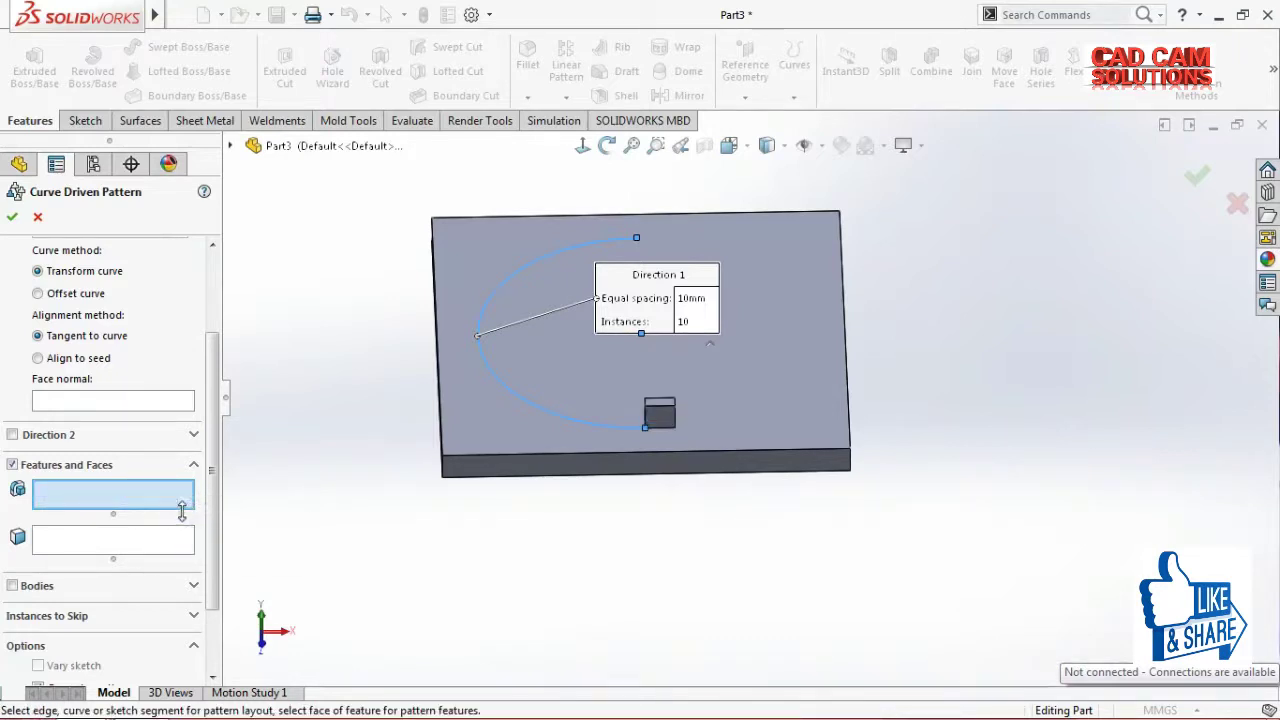
{"action": "middle_click_drag", "start_coordinate": [352, 524], "coordinate": [357, 491]}
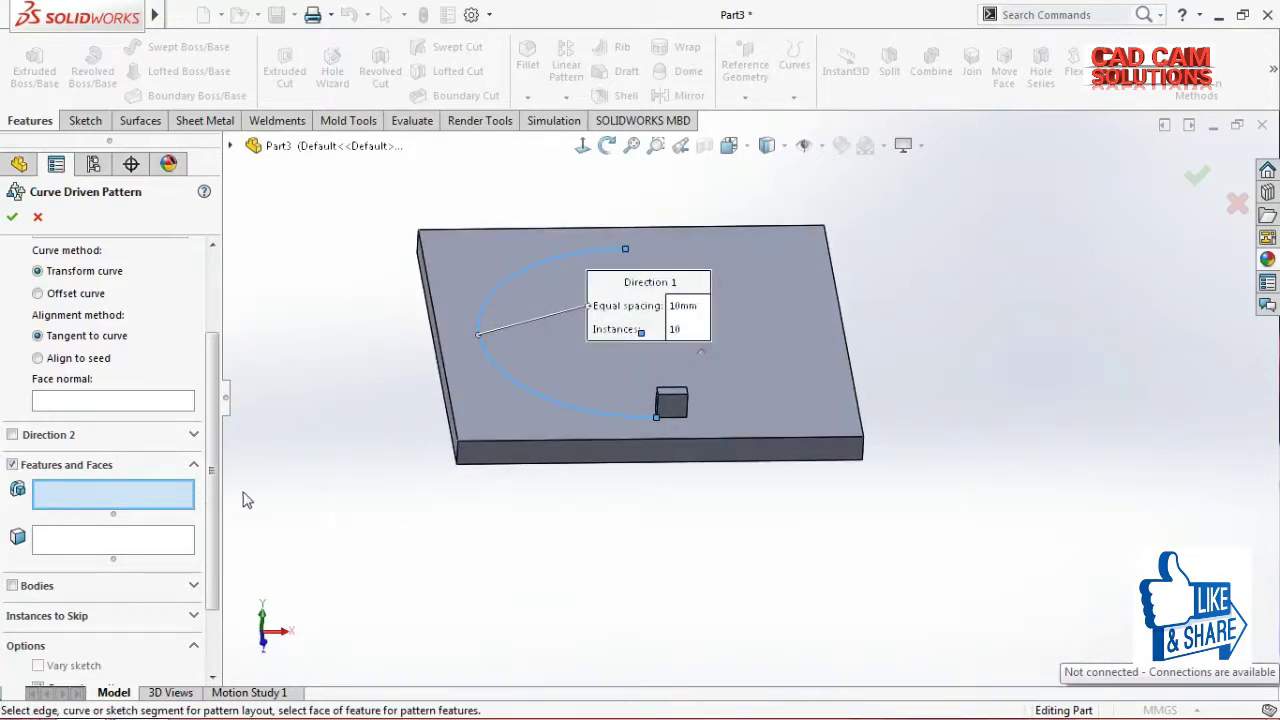
{"action": "scroll", "coordinate": [628, 528], "scroll_direction": "down", "scroll_amount": 1}
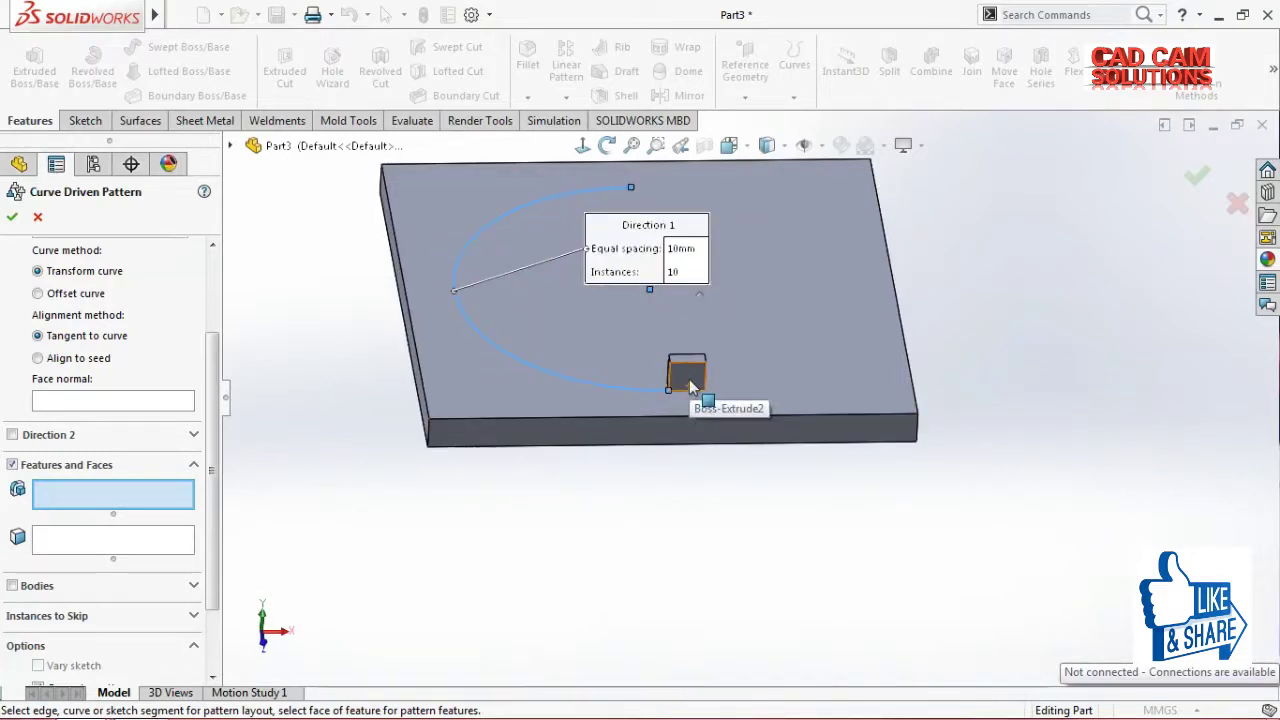
{"action": "left_click", "coordinate": [690, 386]}
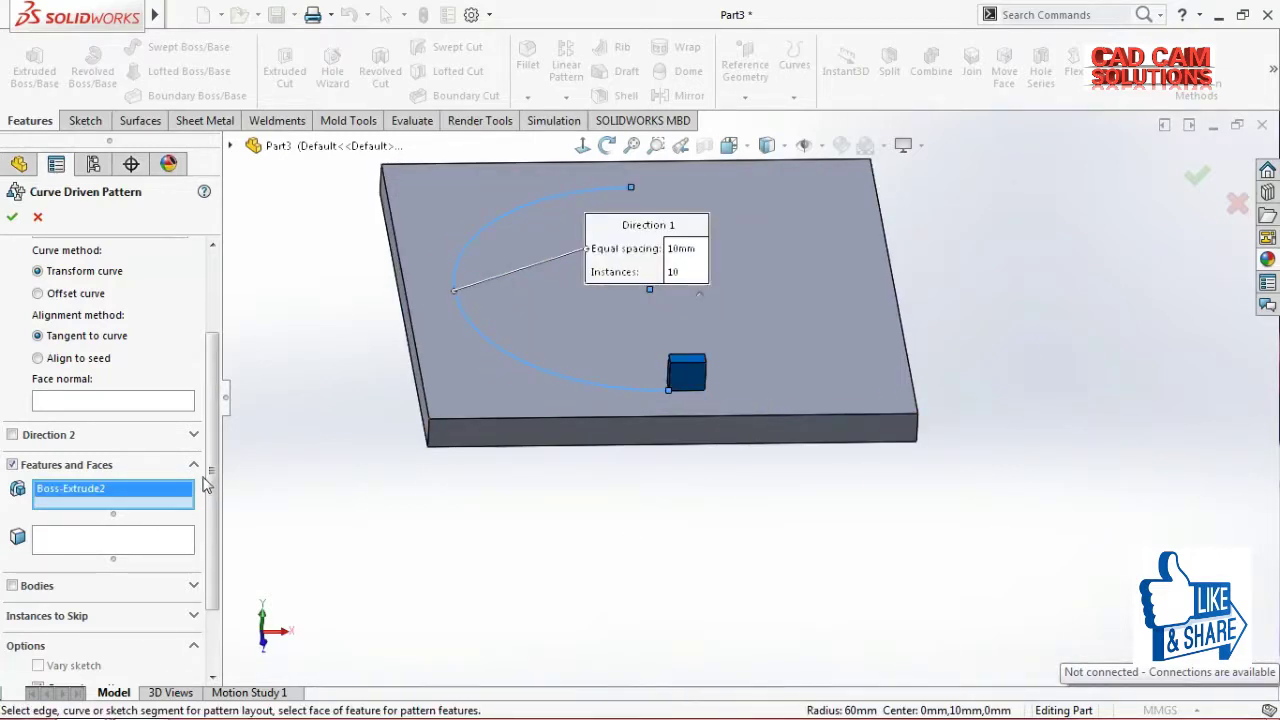
{"action": "scroll", "coordinate": [205, 485], "scroll_direction": "up", "scroll_amount": 3}
{"action": "middle_click_drag", "start_coordinate": [325, 423], "coordinate": [318, 462]}
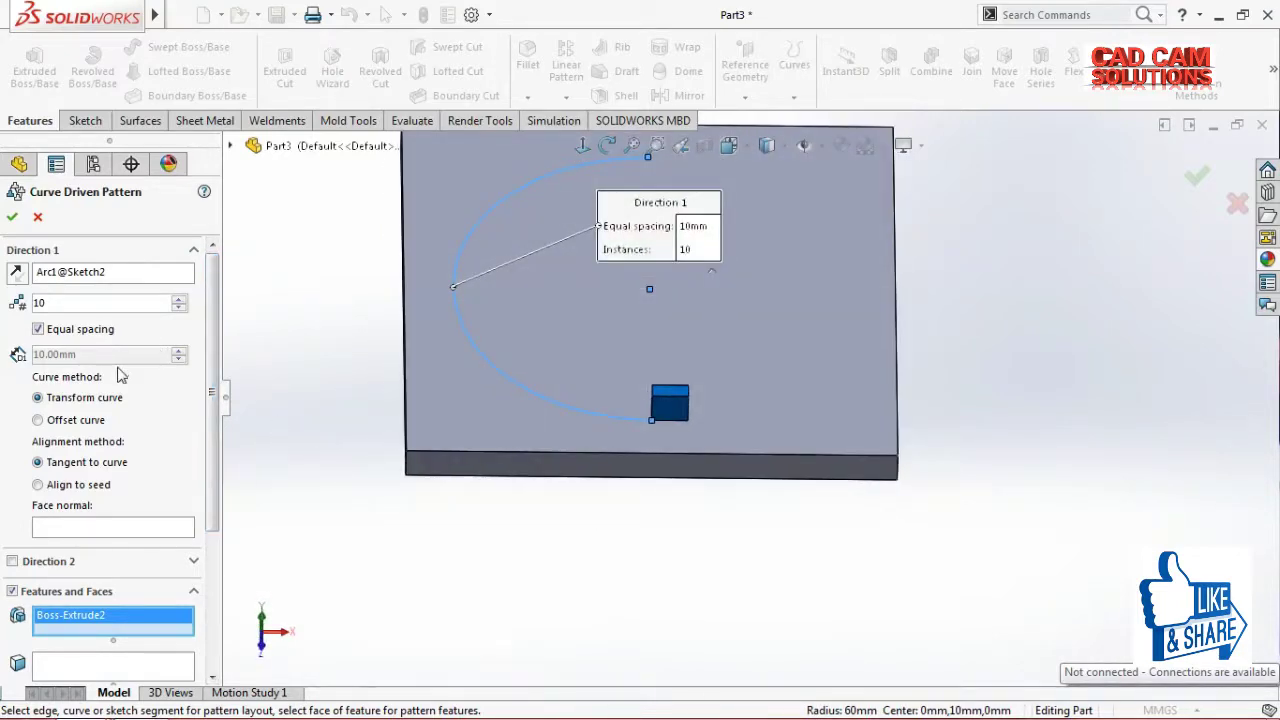
{"action": "middle_click_drag", "start_coordinate": [368, 442], "coordinate": [349, 406]}
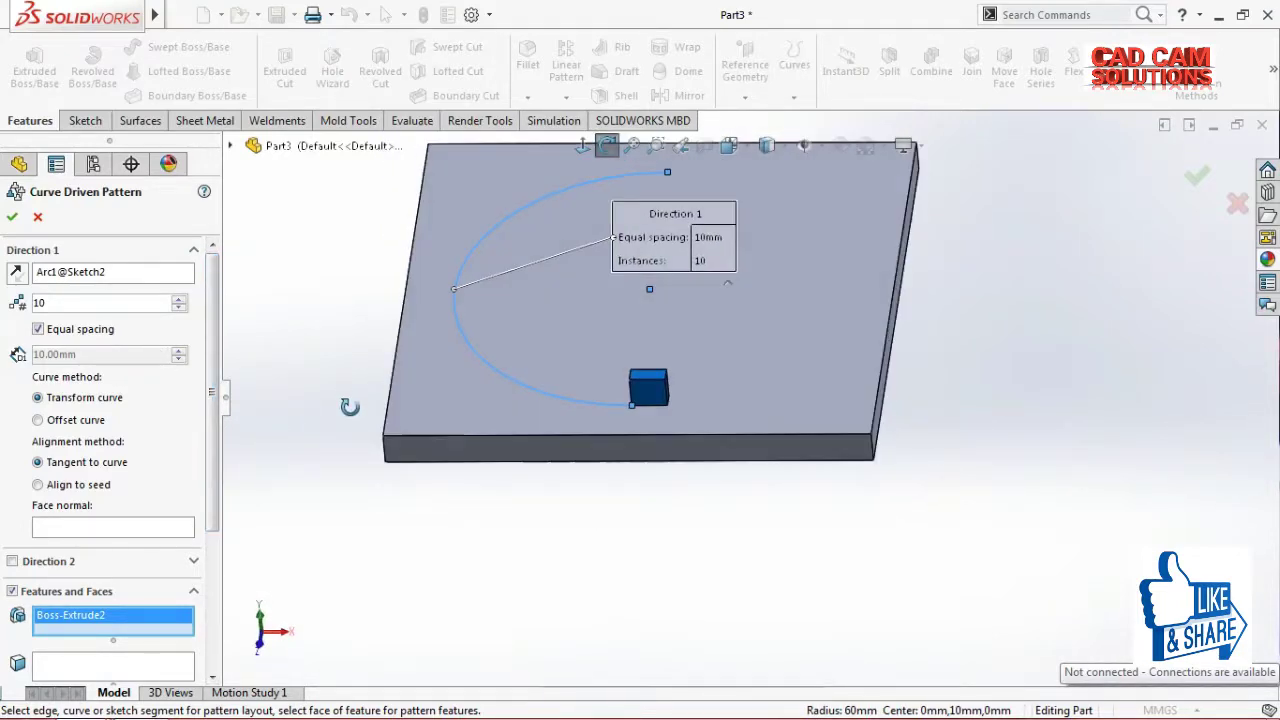
- Reverse the Arc1@Sketch2 direction so ten block copies follow the arc
{"action": "left_click", "coordinate": [15, 274]}
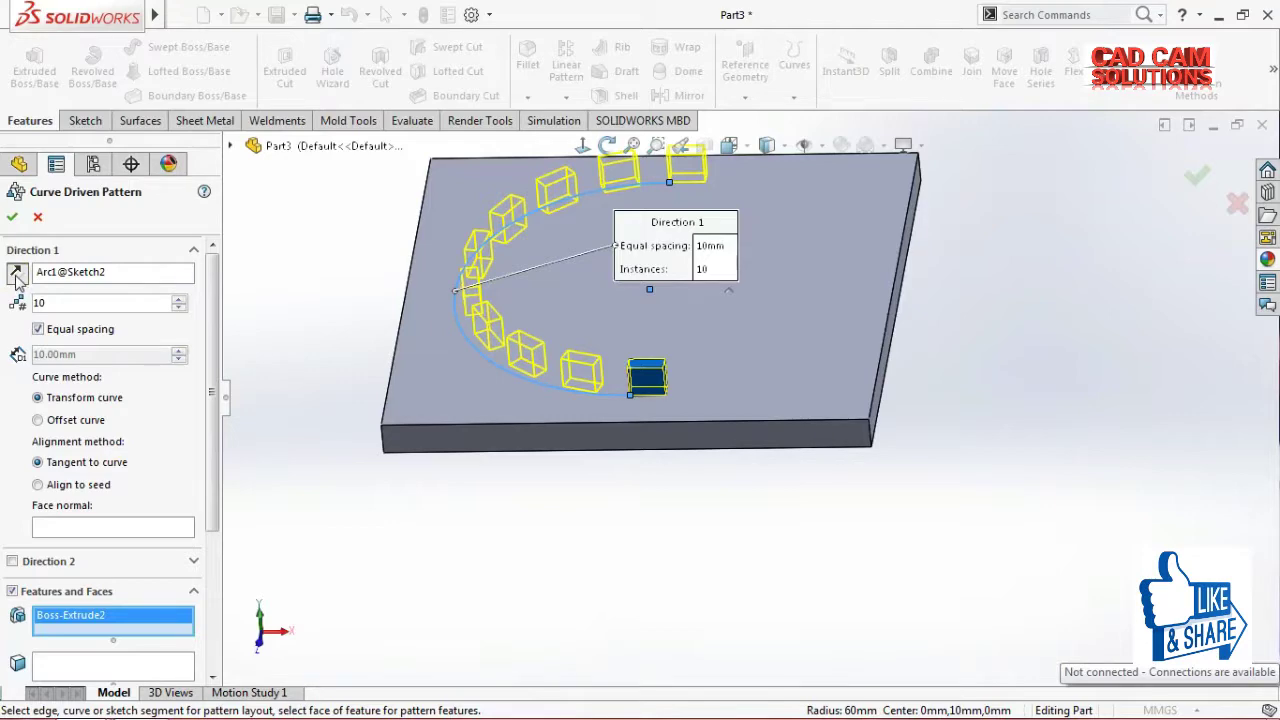
{"action": "left_click", "coordinate": [15, 275]}
{"action": "mouse_move", "coordinate": [752, 470]}
{"action": "middle_mouse_down"}
{"action": "mouse_move", "coordinate": [914, 437]}
{"action": "mouse_move", "coordinate": [923, 526]}
{"action": "mouse_move", "coordinate": [711, 434]}
{"action": "mouse_move", "coordinate": [697, 500]}
{"action": "mouse_move", "coordinate": [729, 509]}
{"action": "middle_mouse_up"}
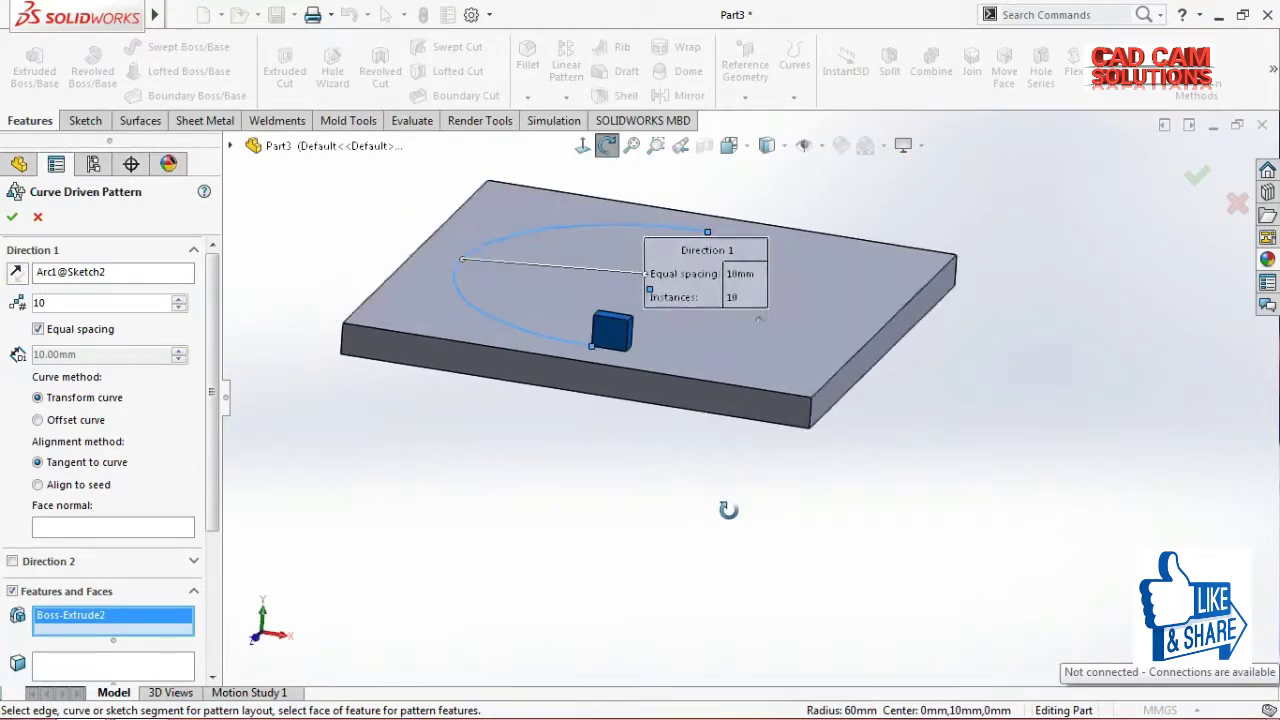
{"action": "mouse_move", "coordinate": [646, 414]}
{"action": "middle_mouse_down"}
{"action": "mouse_move", "coordinate": [657, 406]}
{"action": "mouse_move", "coordinate": [650, 461]}
{"action": "mouse_move", "coordinate": [680, 455]}
{"action": "middle_mouse_up"}
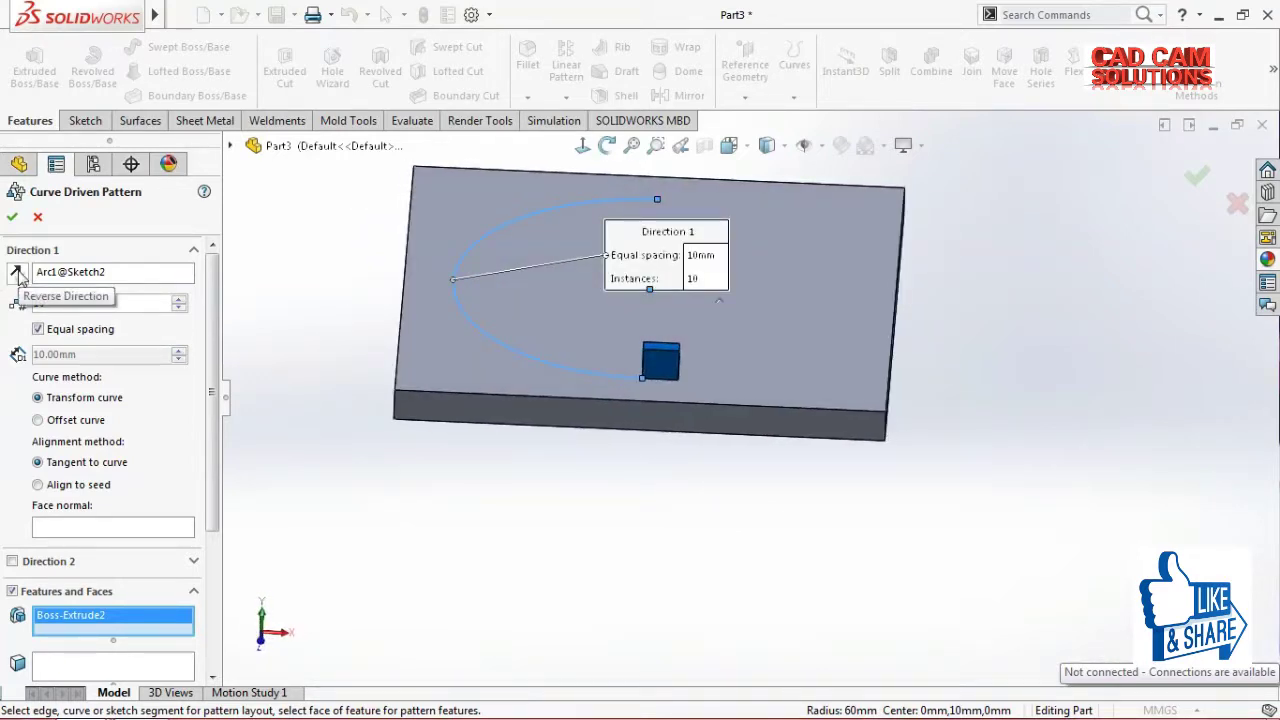
{"action": "left_click", "coordinate": [18, 278]}
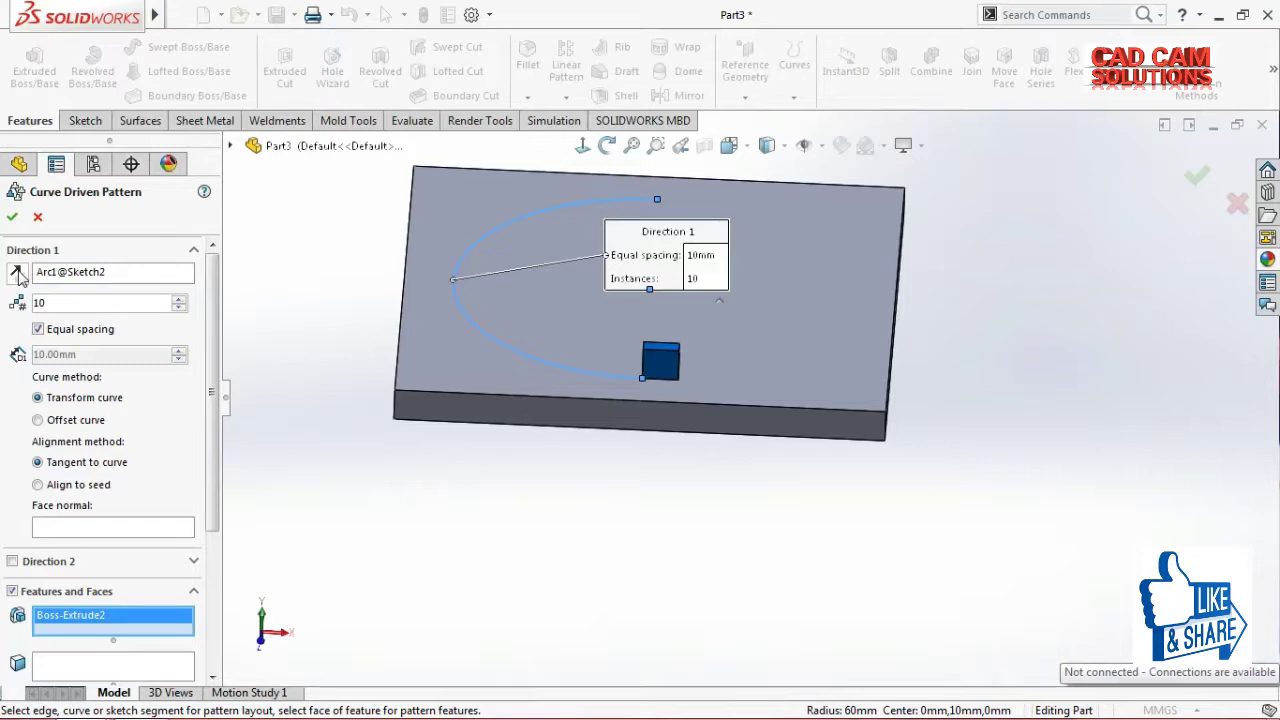
{"action": "mouse_move", "coordinate": [392, 414]}
{"action": "middle_mouse_down"}
{"action": "mouse_move", "coordinate": [405, 385]}
{"action": "mouse_move", "coordinate": [570, 283]}
{"action": "mouse_move", "coordinate": [628, 272]}
{"action": "middle_mouse_up"}
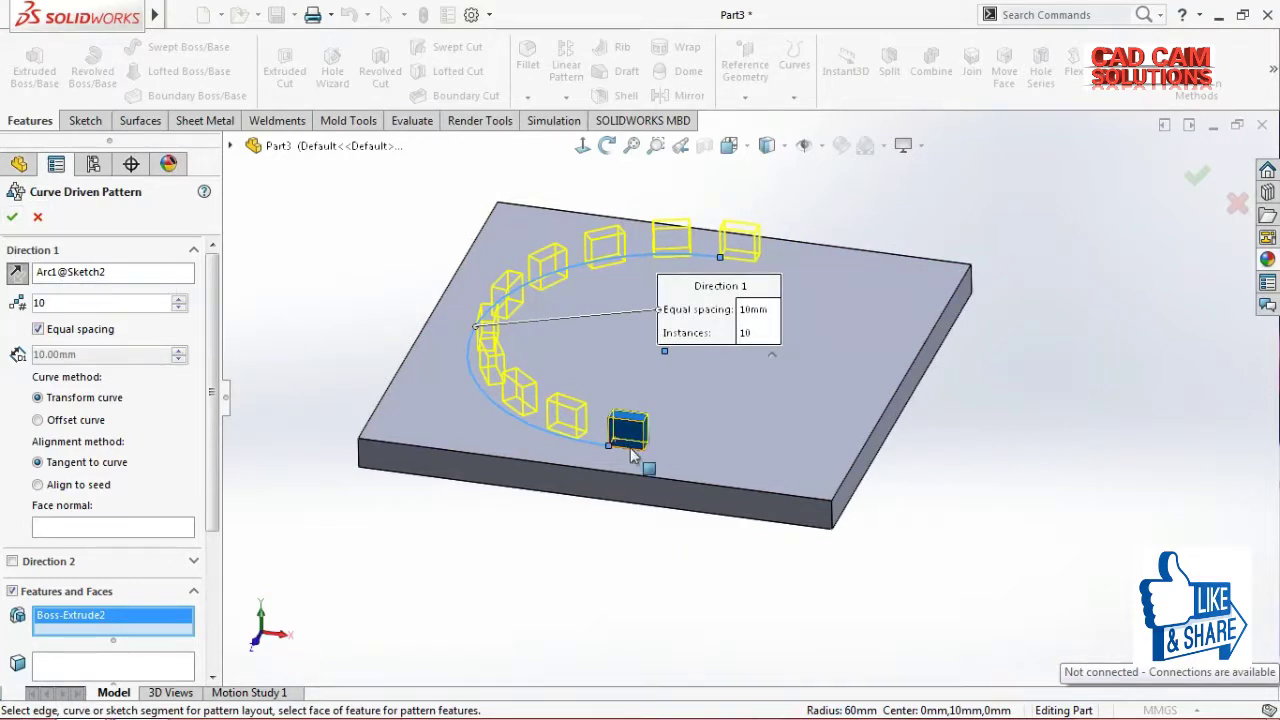
{"action": "middle_click_drag", "start_coordinate": [355, 347], "coordinate": [357, 363]}
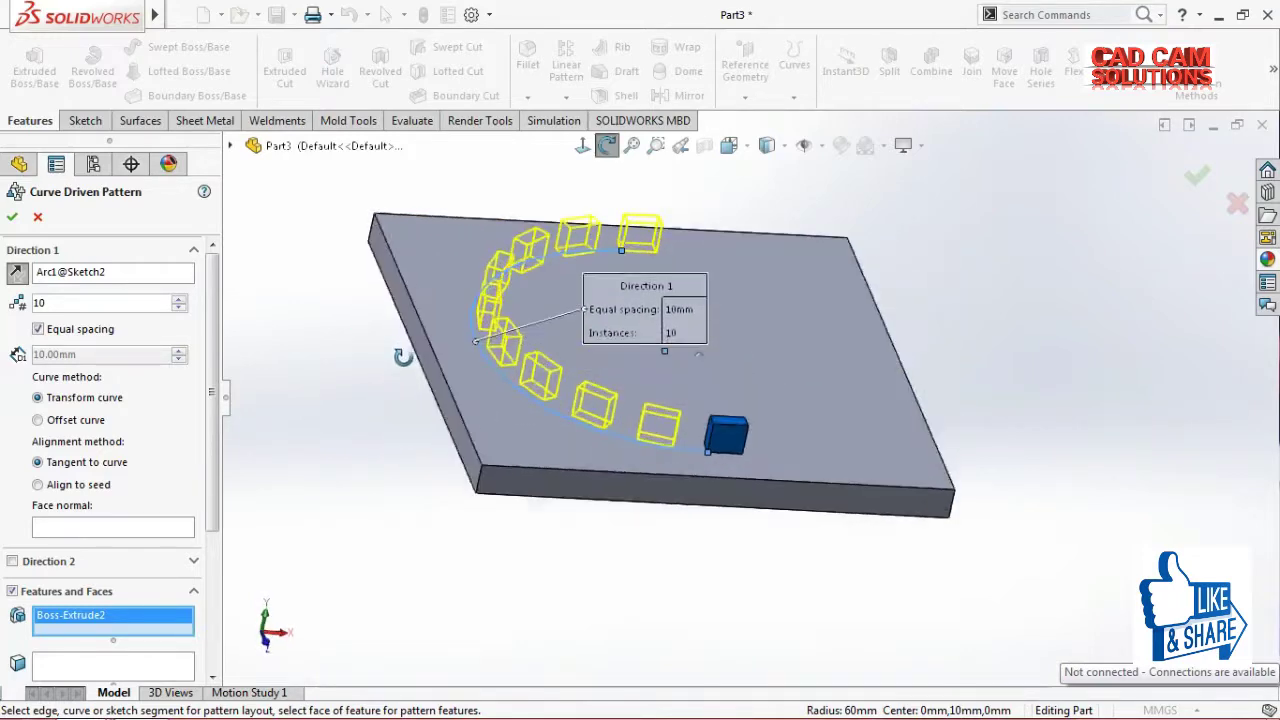
- Set the curve pattern to 7 instances with Equal spacing off and spacing 20, and create CrvPattern1
{"action": "left_click", "coordinate": [179, 308]}
{"action": "left_click", "coordinate": [179, 308]}
{"action": "left_click", "coordinate": [179, 308]}
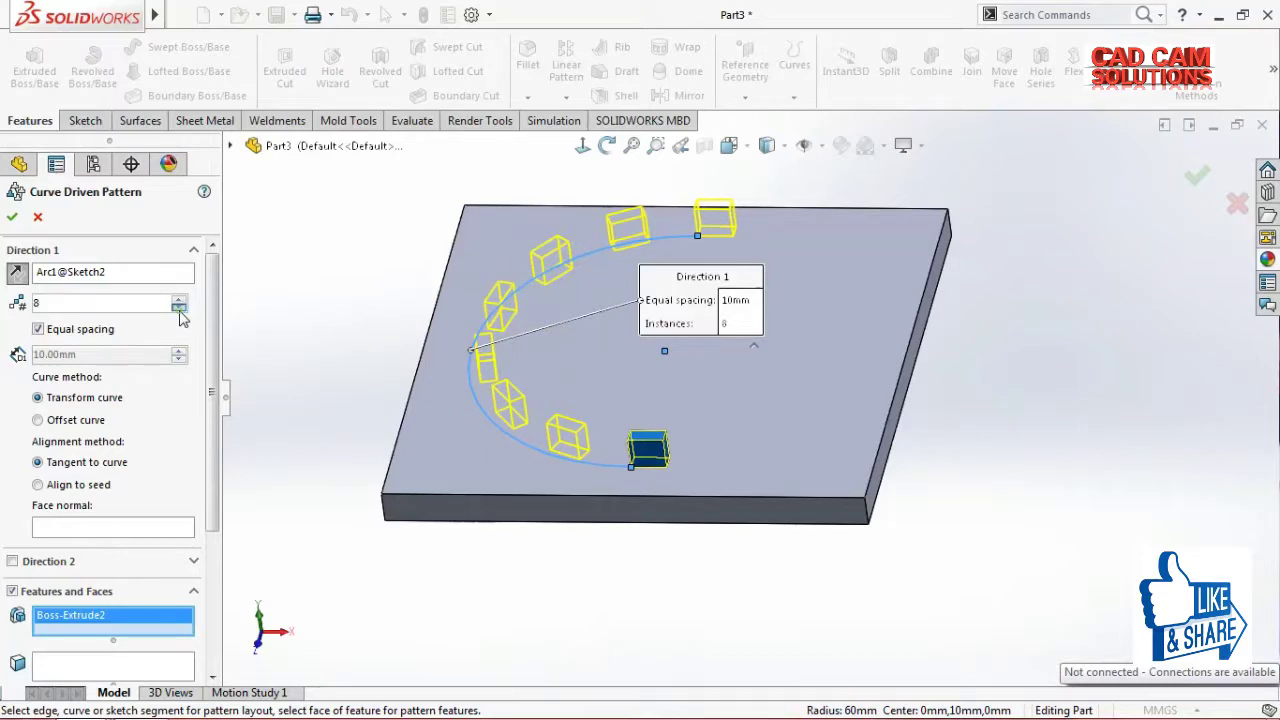
{"action": "mouse_move", "coordinate": [375, 262]}
{"action": "middle_mouse_down"}
{"action": "mouse_move", "coordinate": [376, 299]}
{"action": "mouse_move", "coordinate": [321, 303]}
{"action": "middle_mouse_up"}
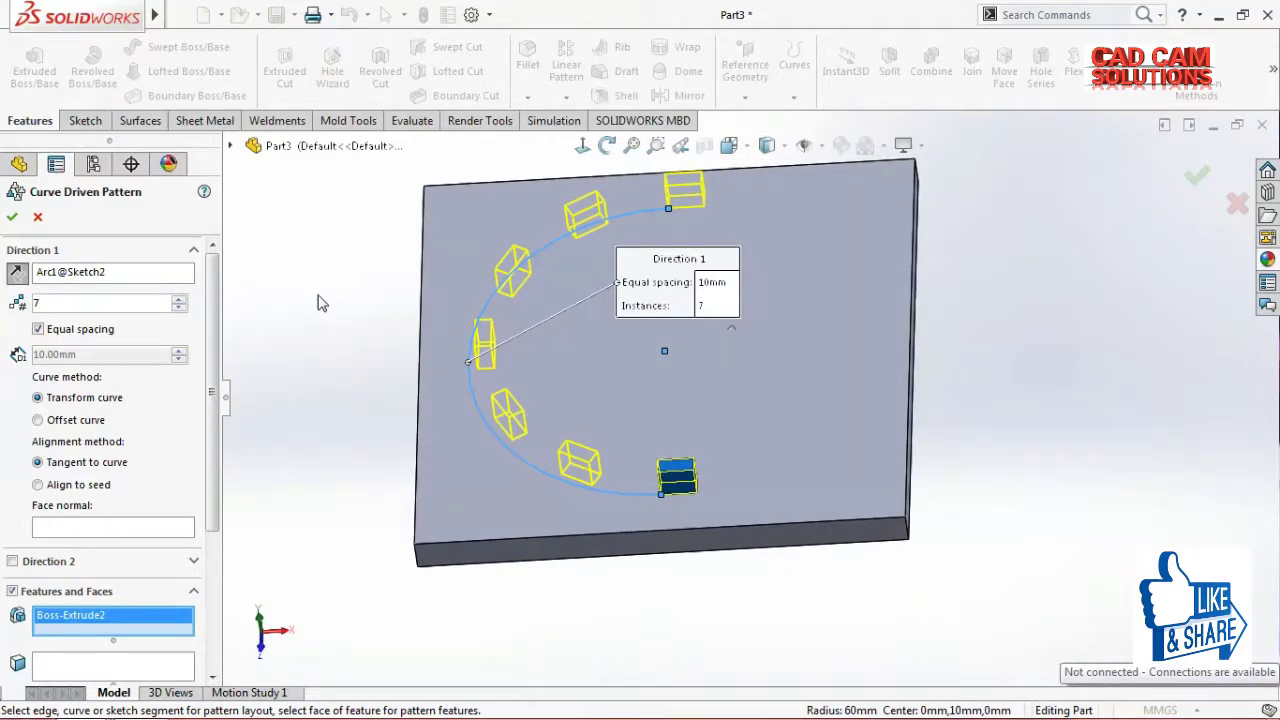
{"action": "left_click", "coordinate": [38, 329]}
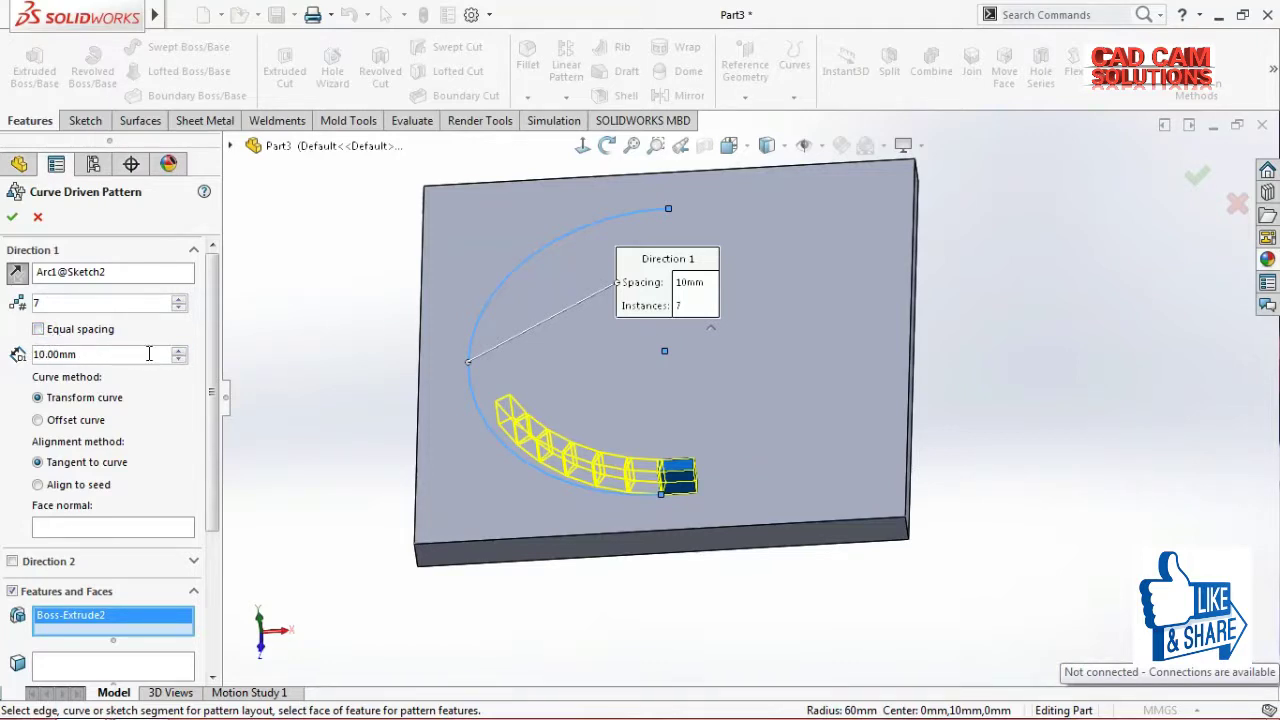
{"action": "left_click_drag", "start_coordinate": [134, 355], "coordinate": [5, 362]}
{"action": "type", "text": "20"}
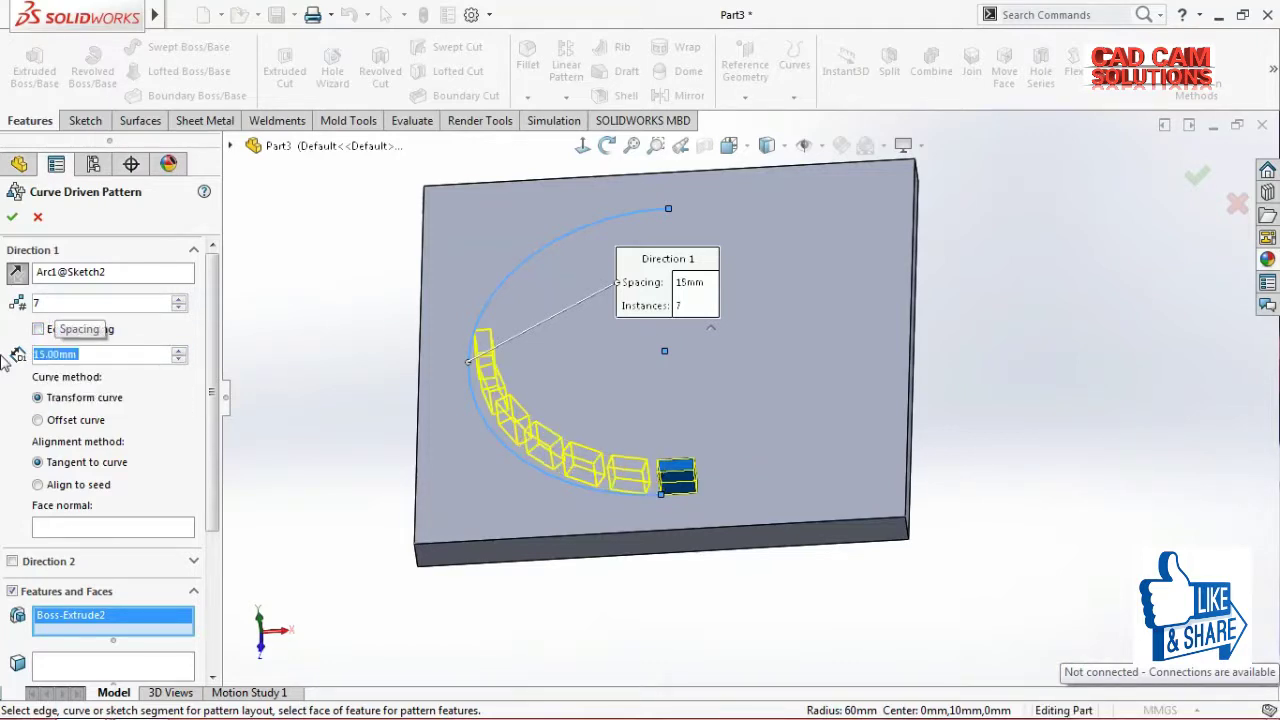
{"action": "key", "text": "Return"}
{"action": "mouse_move", "coordinate": [283, 399]}
{"action": "middle_mouse_down"}
{"action": "mouse_move", "coordinate": [420, 429]}
{"action": "mouse_move", "coordinate": [346, 369]}
{"action": "mouse_move", "coordinate": [320, 366]}
{"action": "mouse_move", "coordinate": [346, 329]}
{"action": "mouse_move", "coordinate": [234, 449]}
{"action": "middle_mouse_up"}
{"action": "right_click", "coordinate": [98, 466]}
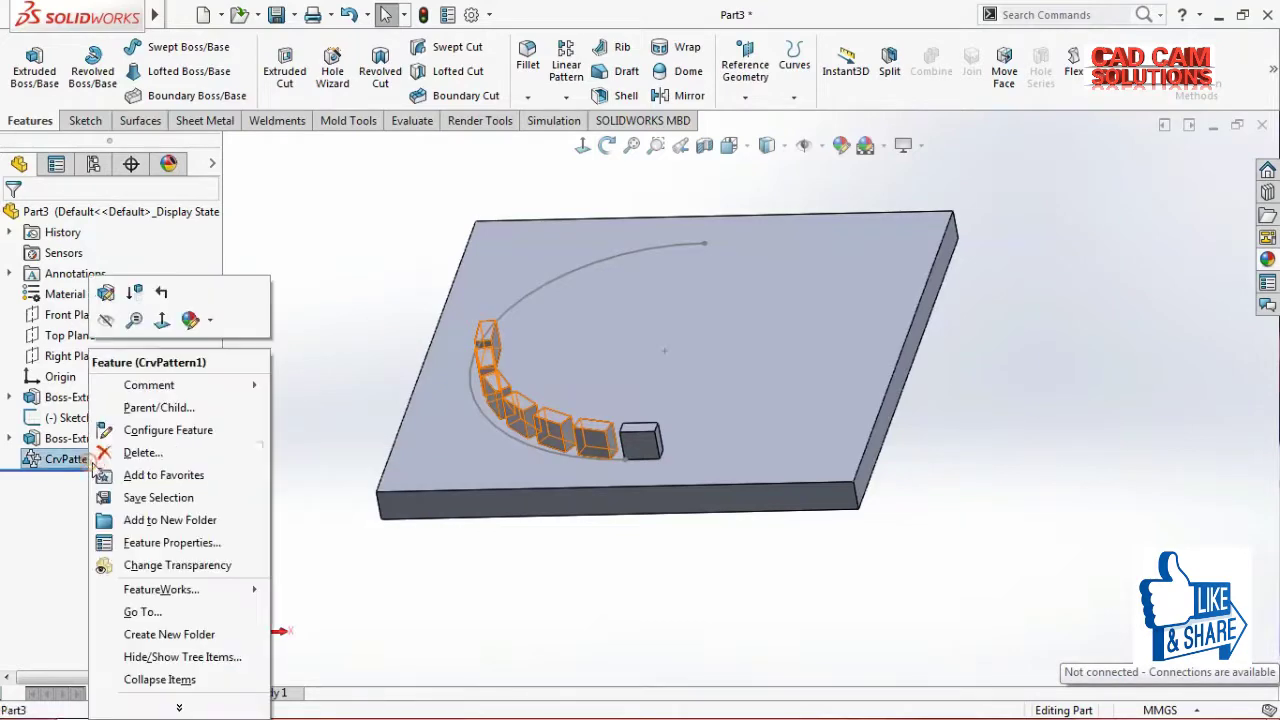
- Edit CrvPattern1 to turn Equal spacing back on, previewing the seven blocks face-on
{"action": "left_click", "coordinate": [100, 294]}
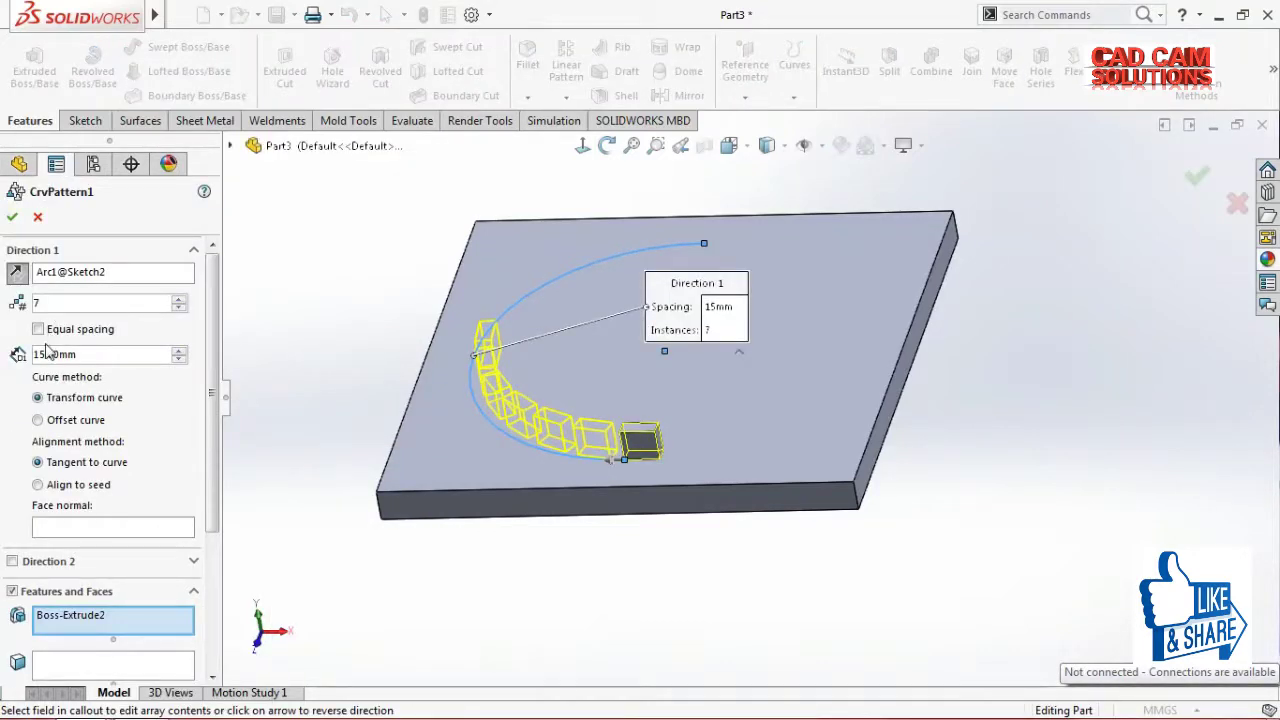
{"action": "left_click", "coordinate": [40, 330]}
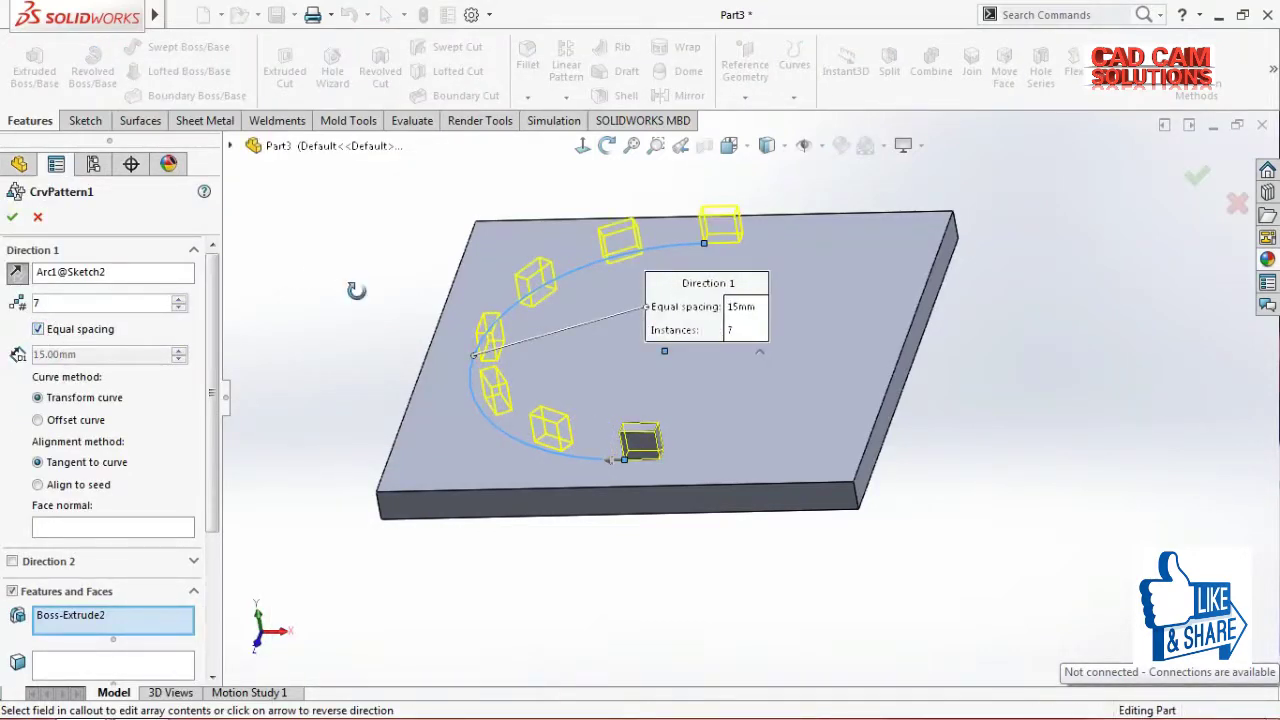
{"action": "middle_click_drag", "start_coordinate": [354, 286], "coordinate": [363, 334]}
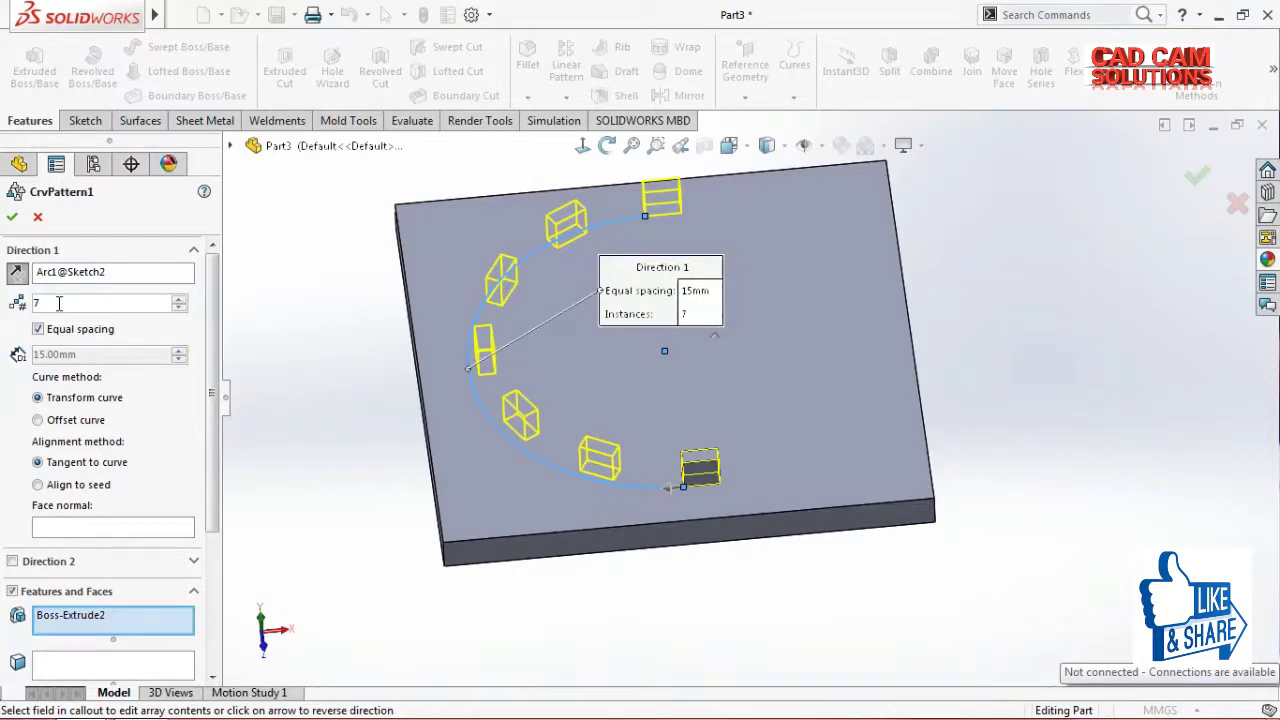
{"action": "left_click_drag", "start_coordinate": [211, 386], "coordinate": [226, 512]}
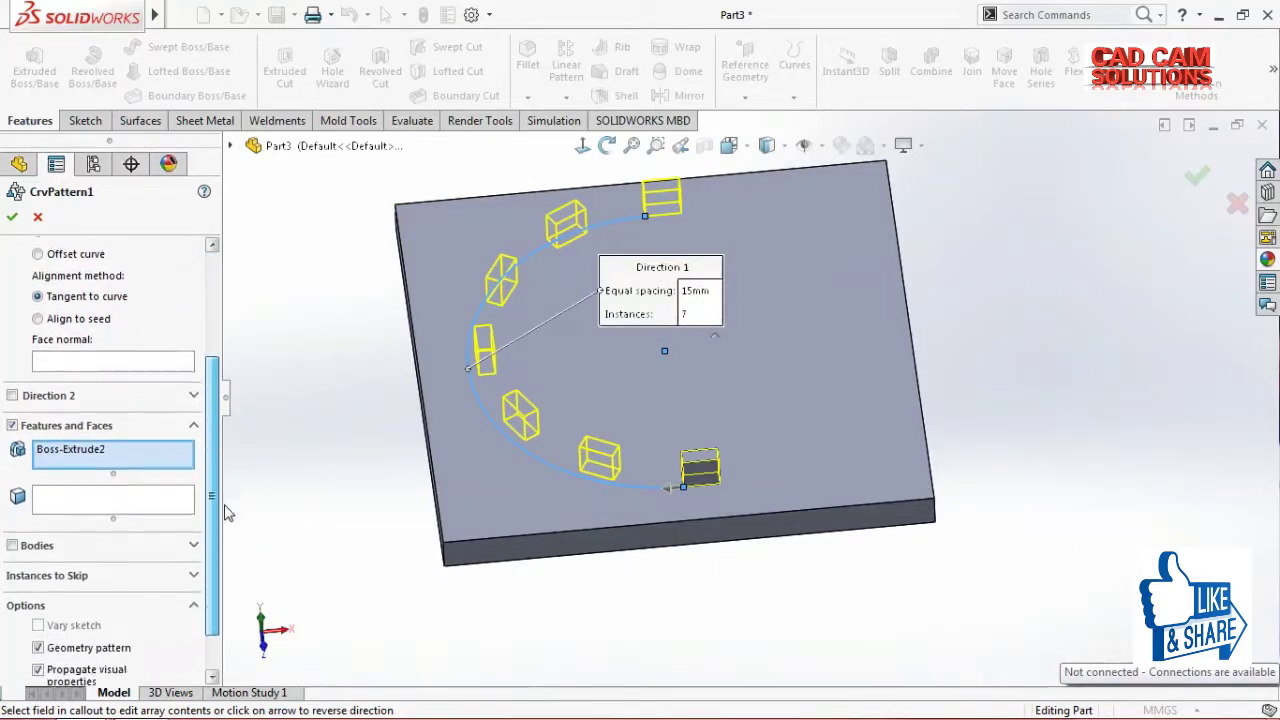
{"action": "scroll", "coordinate": [190, 430], "scroll_direction": "up", "scroll_amount": 3}
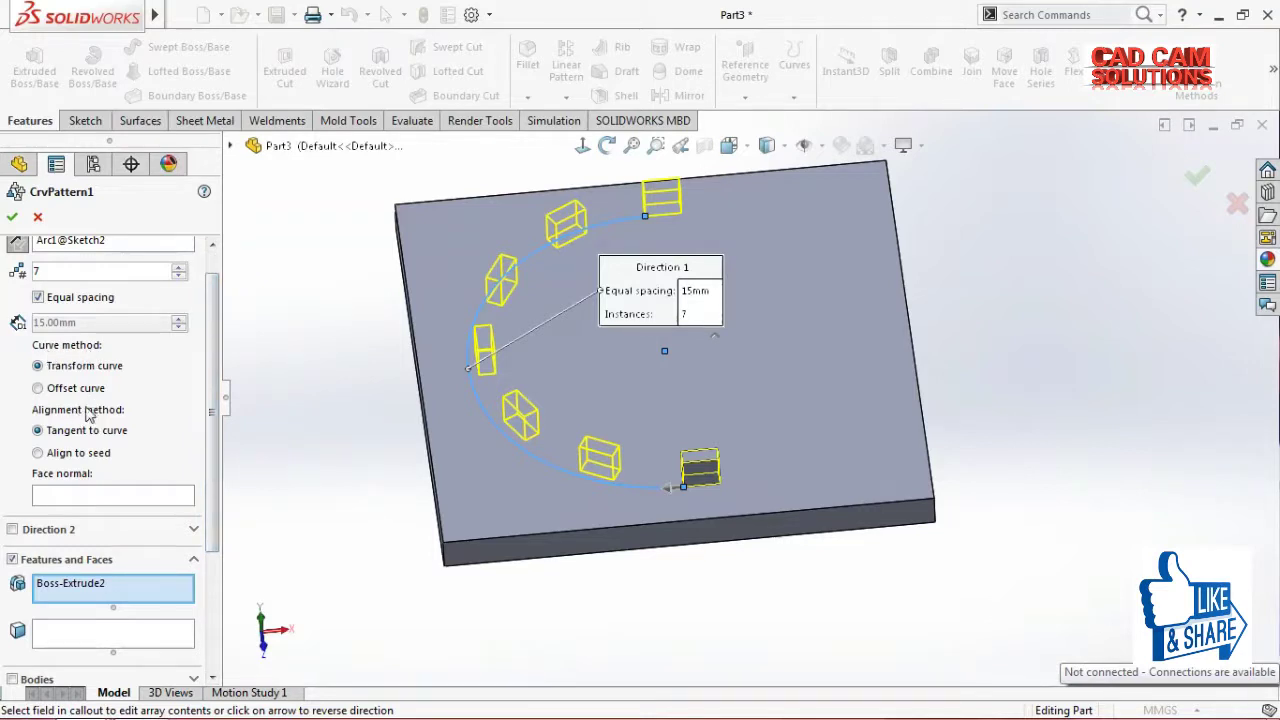
{"action": "key", "text": "ctrl+1"}
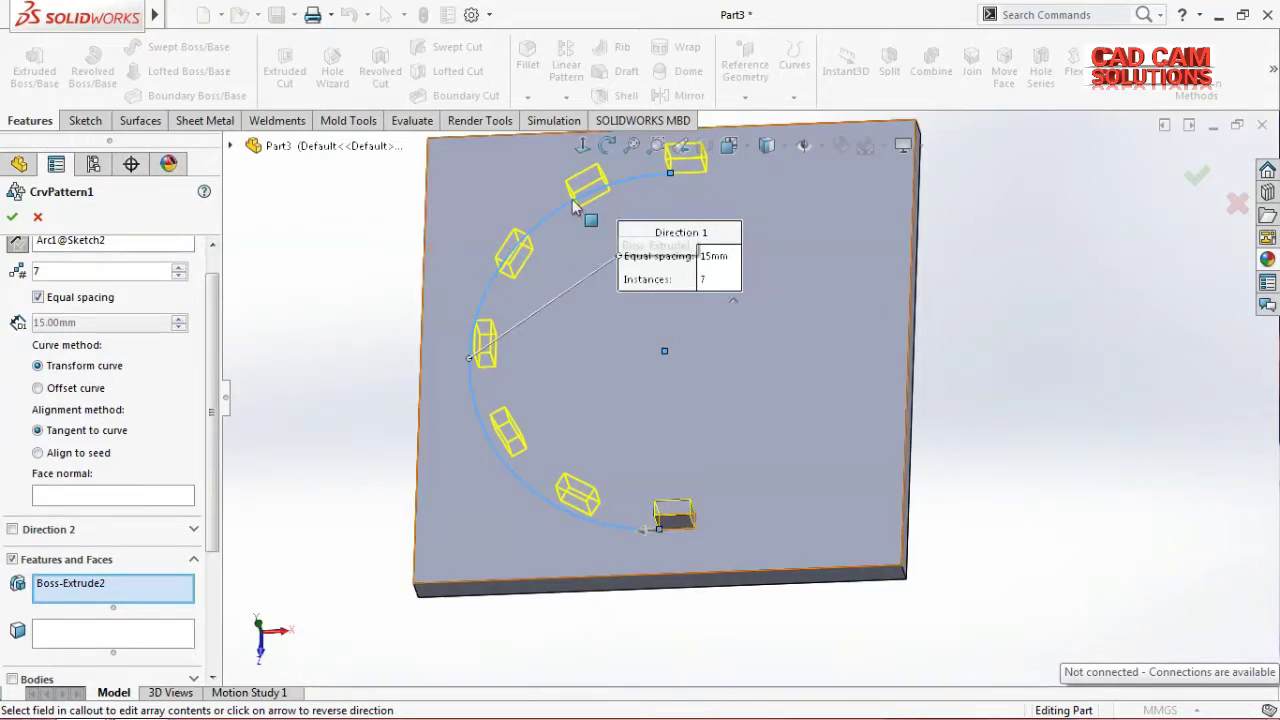
- Keep the Transform curve method and set the alignment to Align to seed
{"action": "left_click", "coordinate": [38, 388]}
{"action": "middle_click_drag", "start_coordinate": [529, 471], "coordinate": [537, 507]}
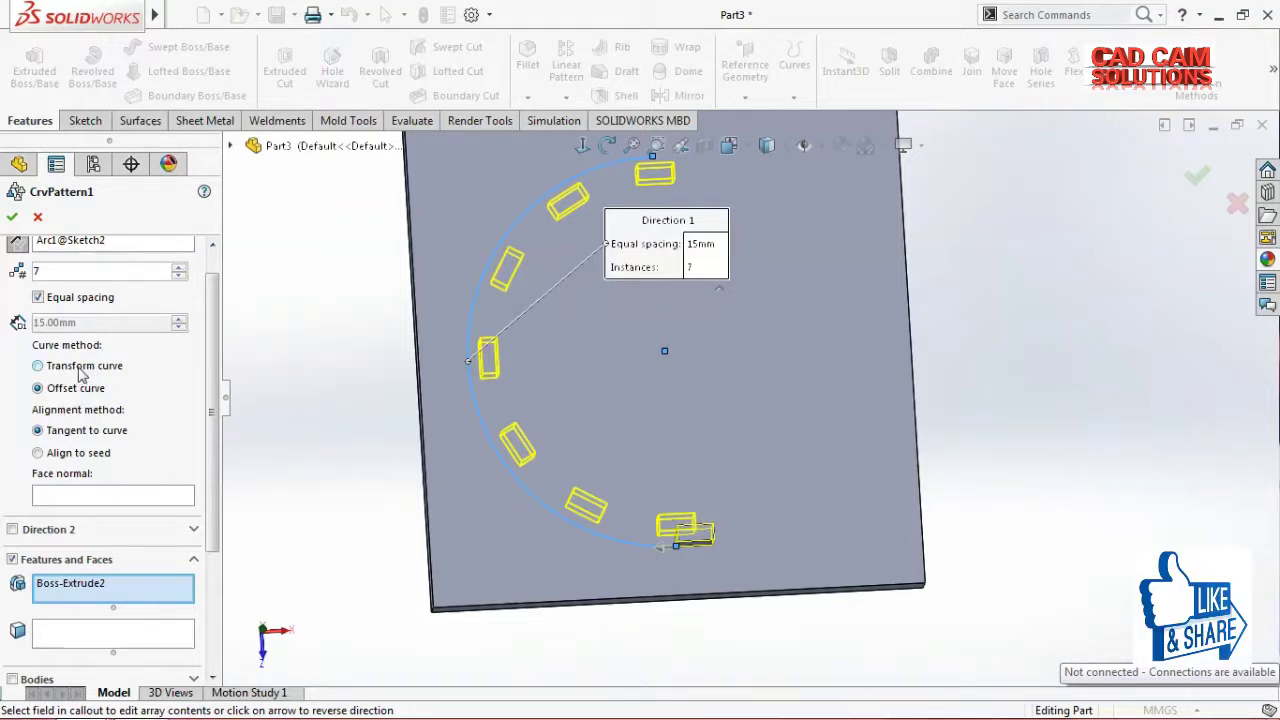
{"action": "left_click", "coordinate": [39, 366]}
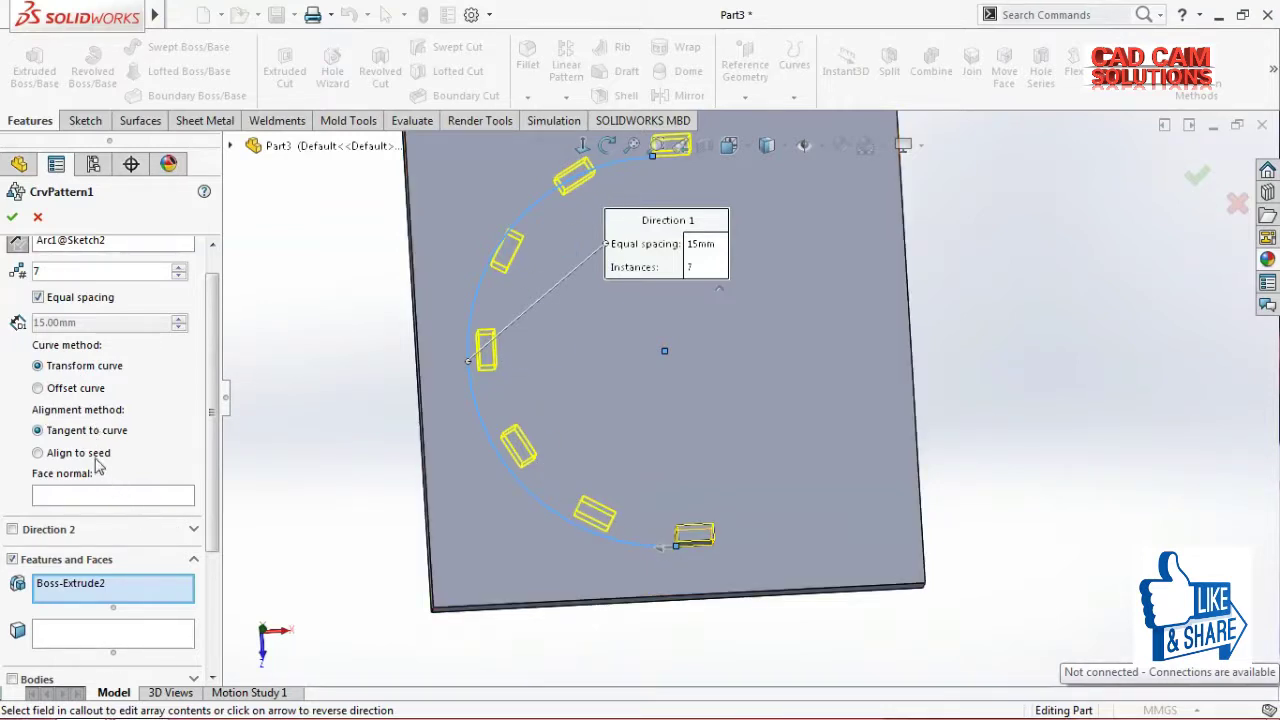
{"action": "left_click", "coordinate": [95, 459]}
{"action": "middle_click_drag", "start_coordinate": [686, 540], "coordinate": [686, 526]}
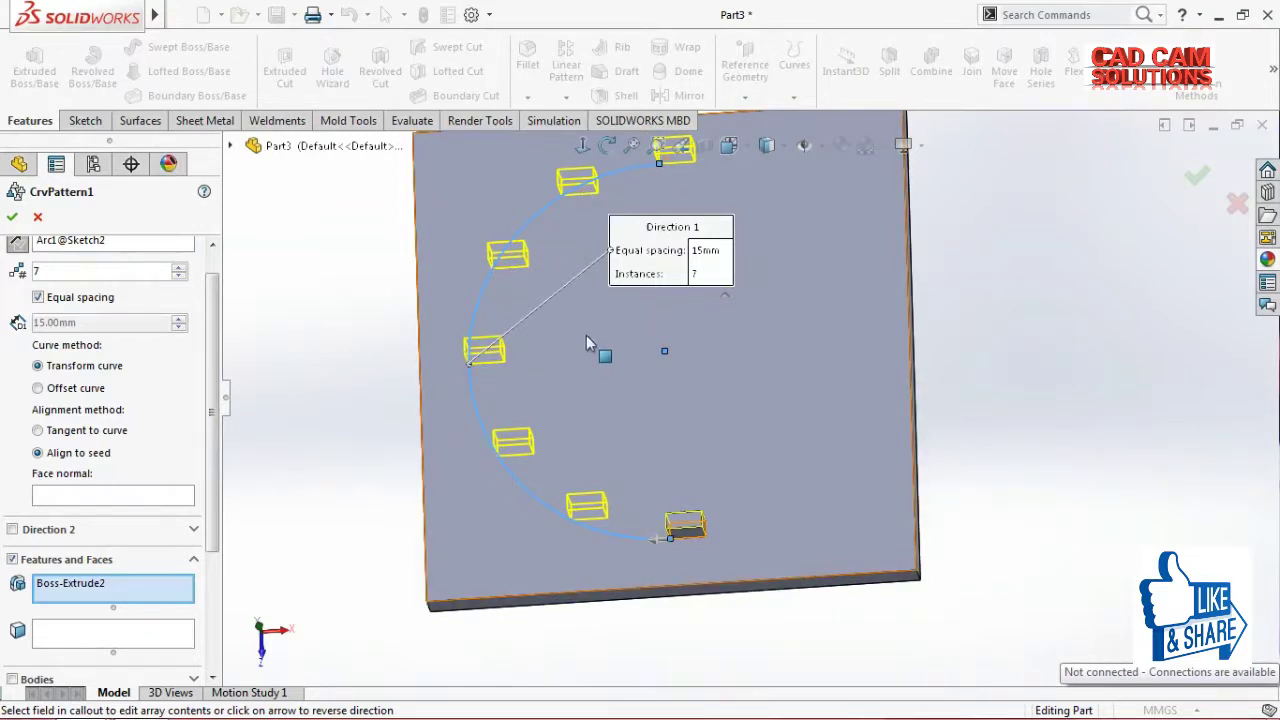
{"action": "middle_click_drag", "start_coordinate": [569, 348], "coordinate": [540, 380]}
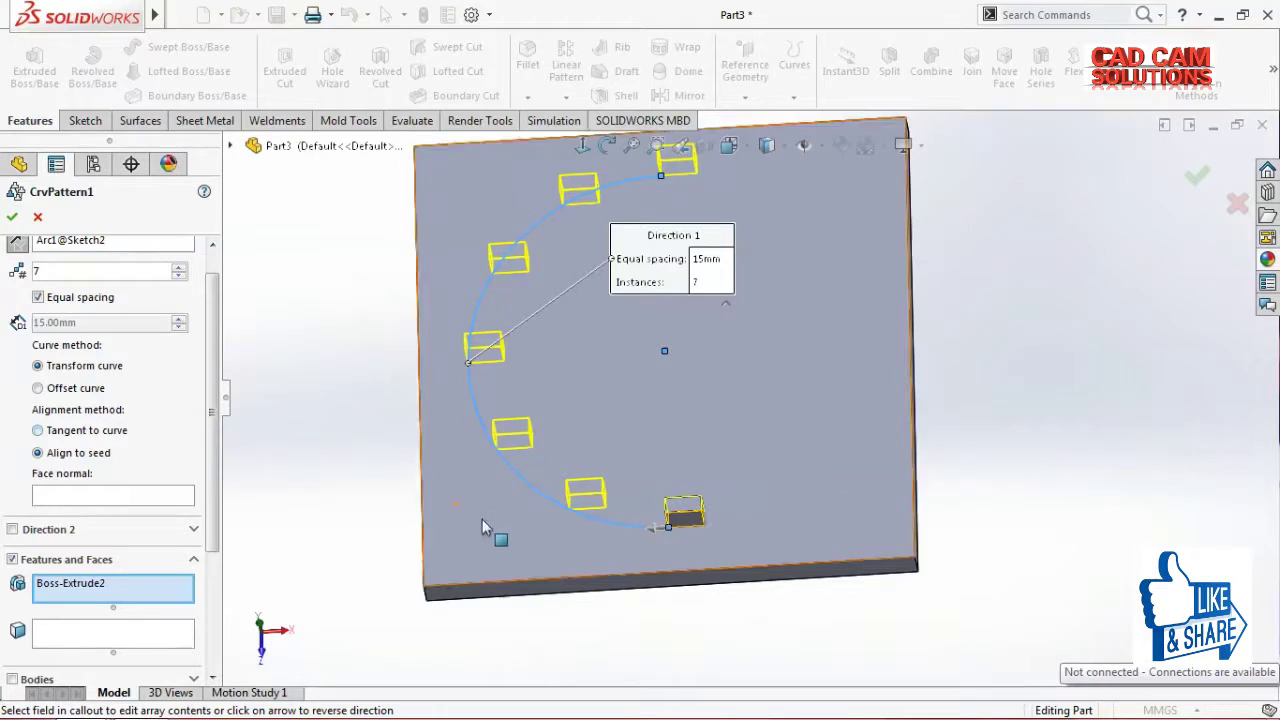
{"action": "scroll", "coordinate": [470, 513], "scroll_direction": "down", "scroll_amount": 3}
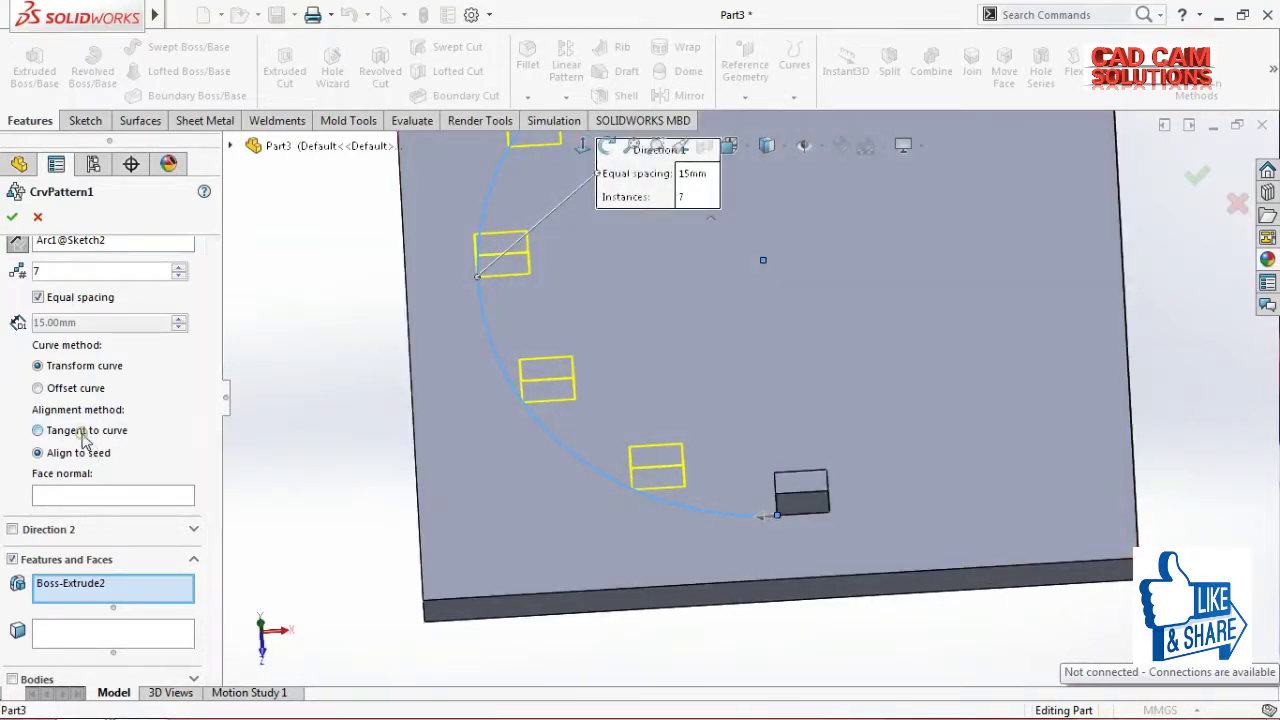
- Confirm Align to seed, collapse Direction 2, and expand Instances to Skip
{"action": "left_click", "coordinate": [38, 430]}
{"action": "left_click", "coordinate": [76, 455]}
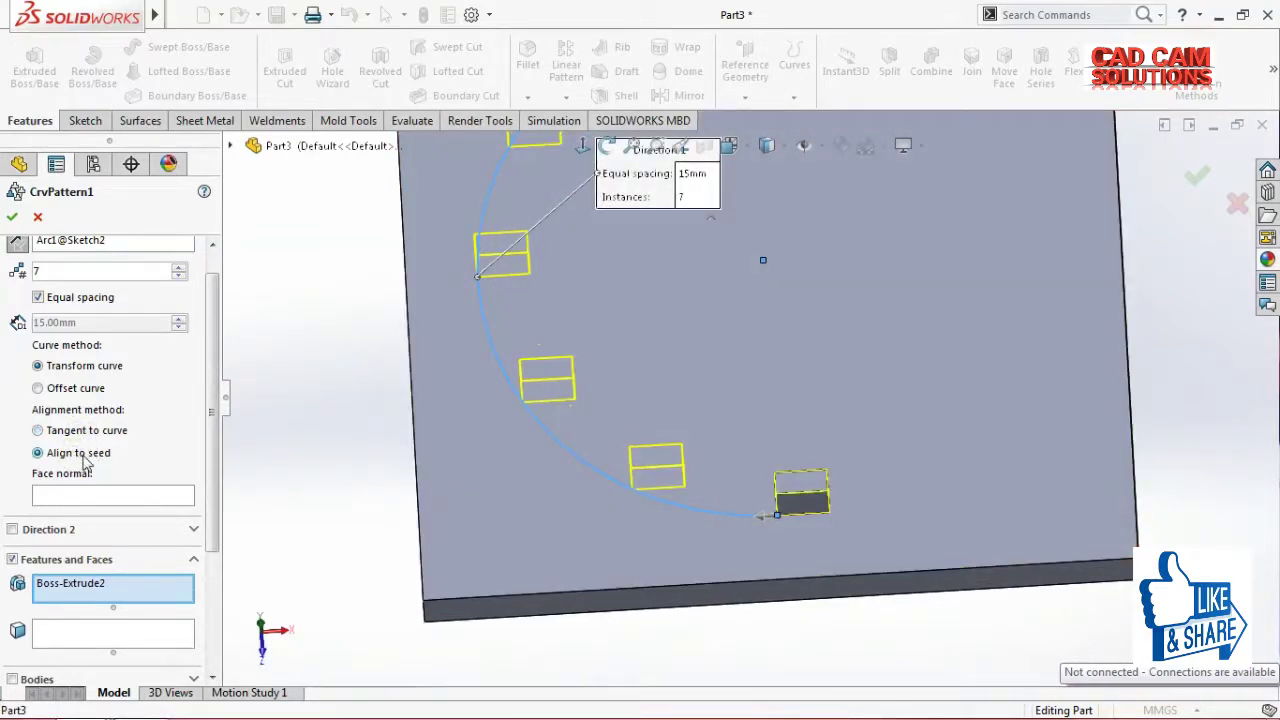
{"action": "scroll", "coordinate": [349, 470], "scroll_direction": "up", "scroll_amount": 2}
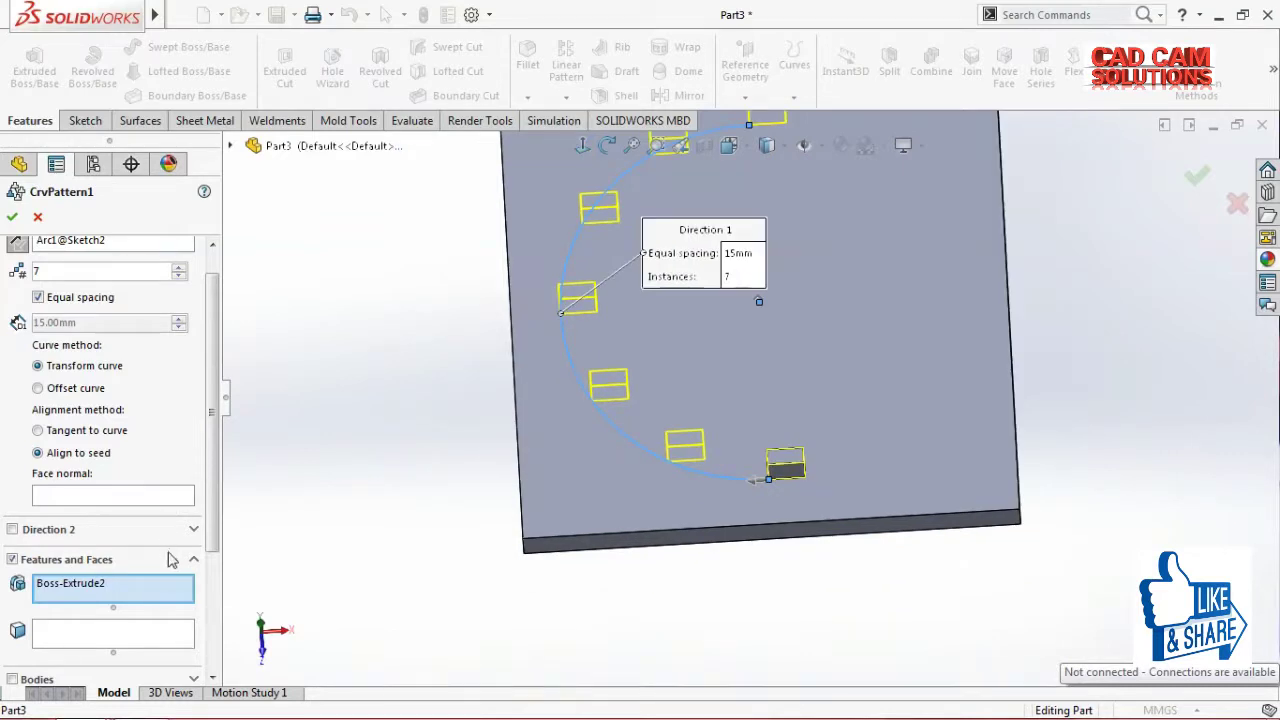
{"action": "left_click", "coordinate": [180, 530]}
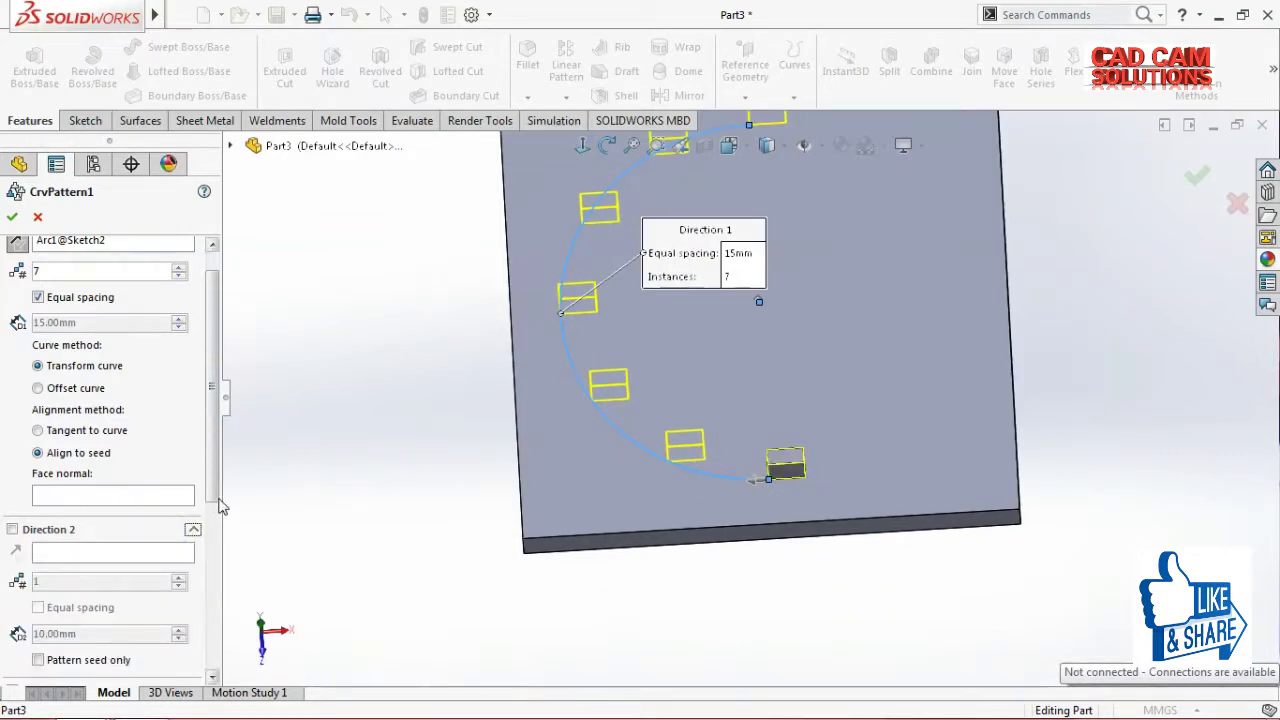
{"action": "left_click_drag", "start_coordinate": [213, 480], "coordinate": [214, 528]}
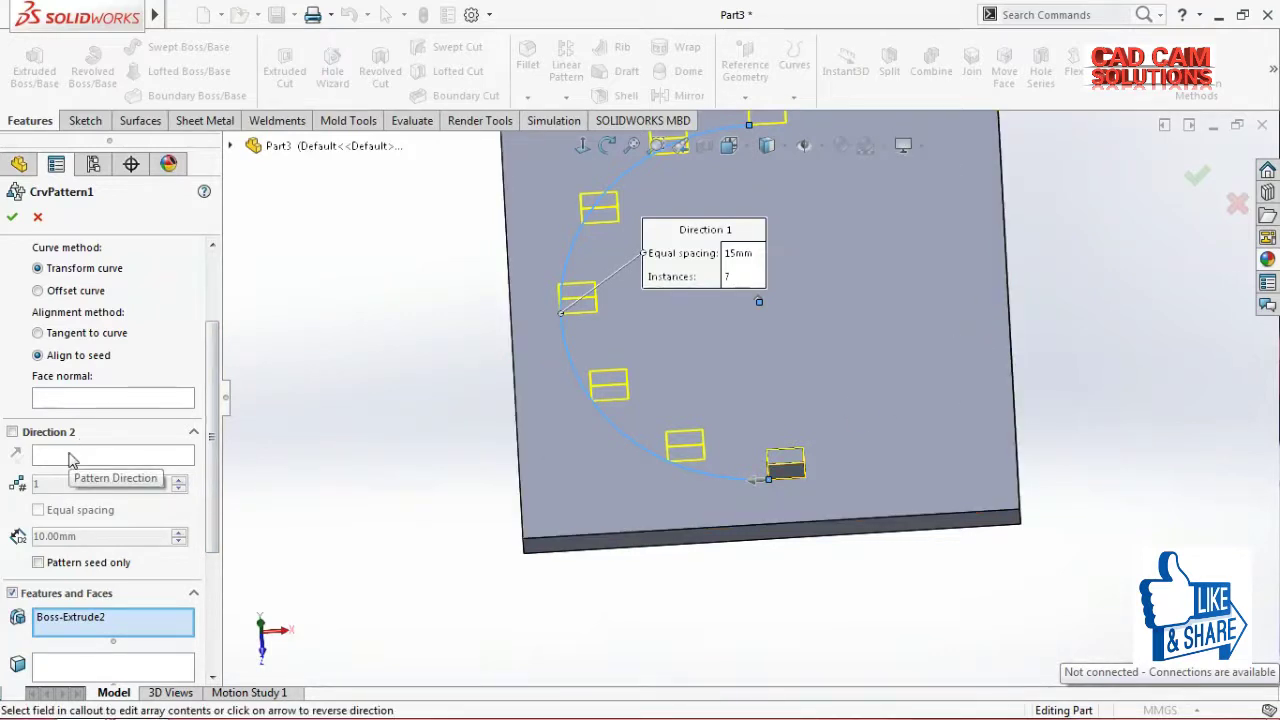
{"action": "left_click", "coordinate": [194, 433]}
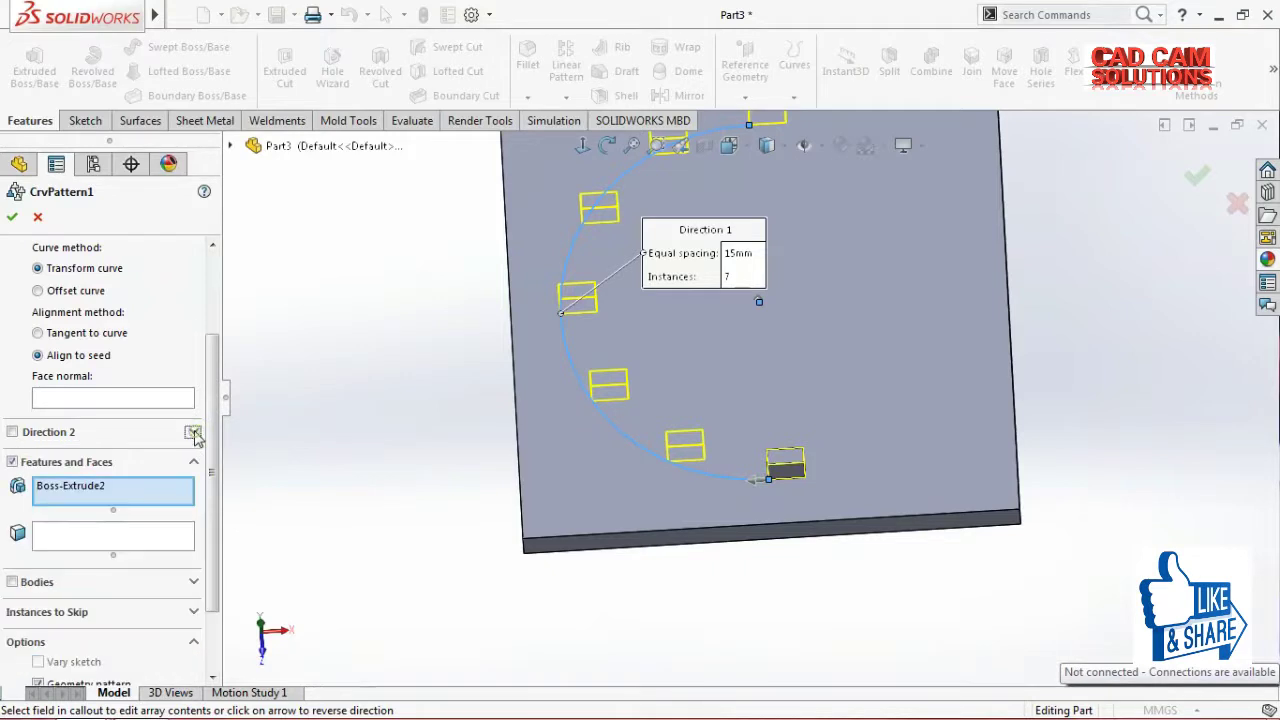
{"action": "scroll", "coordinate": [208, 503], "scroll_direction": "down", "scroll_amount": 3}
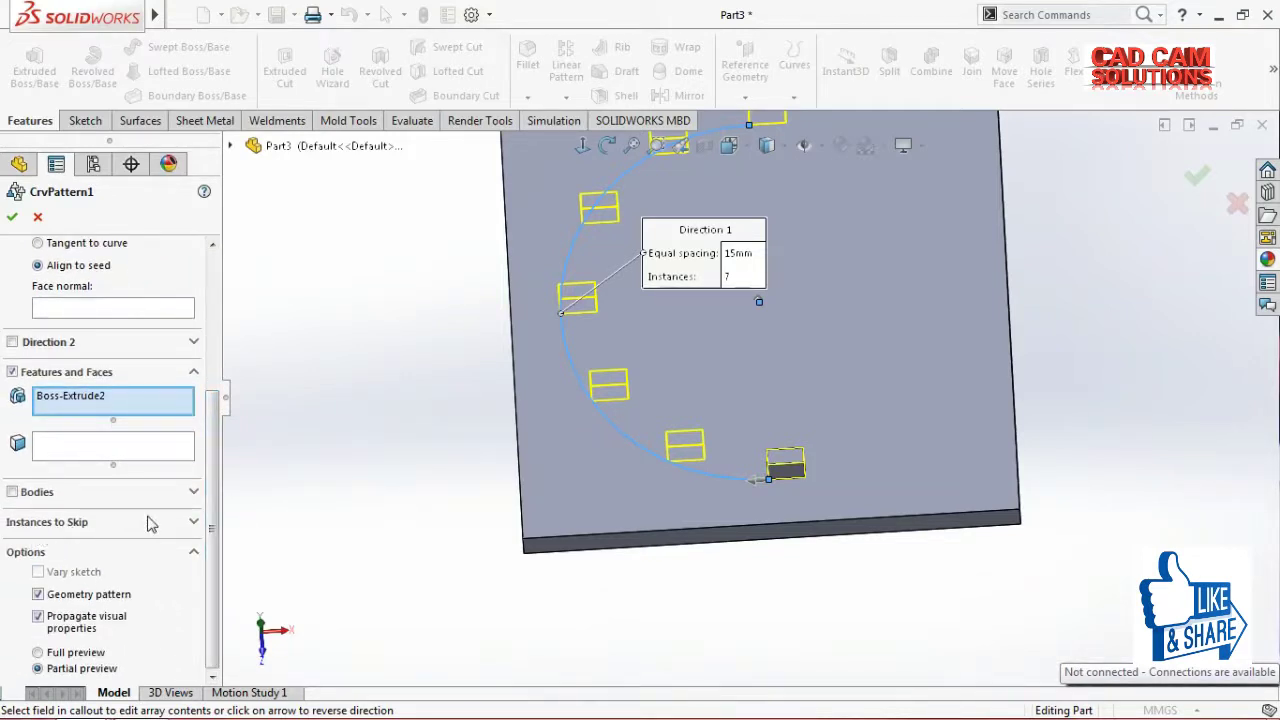
{"action": "left_click", "coordinate": [158, 530]}
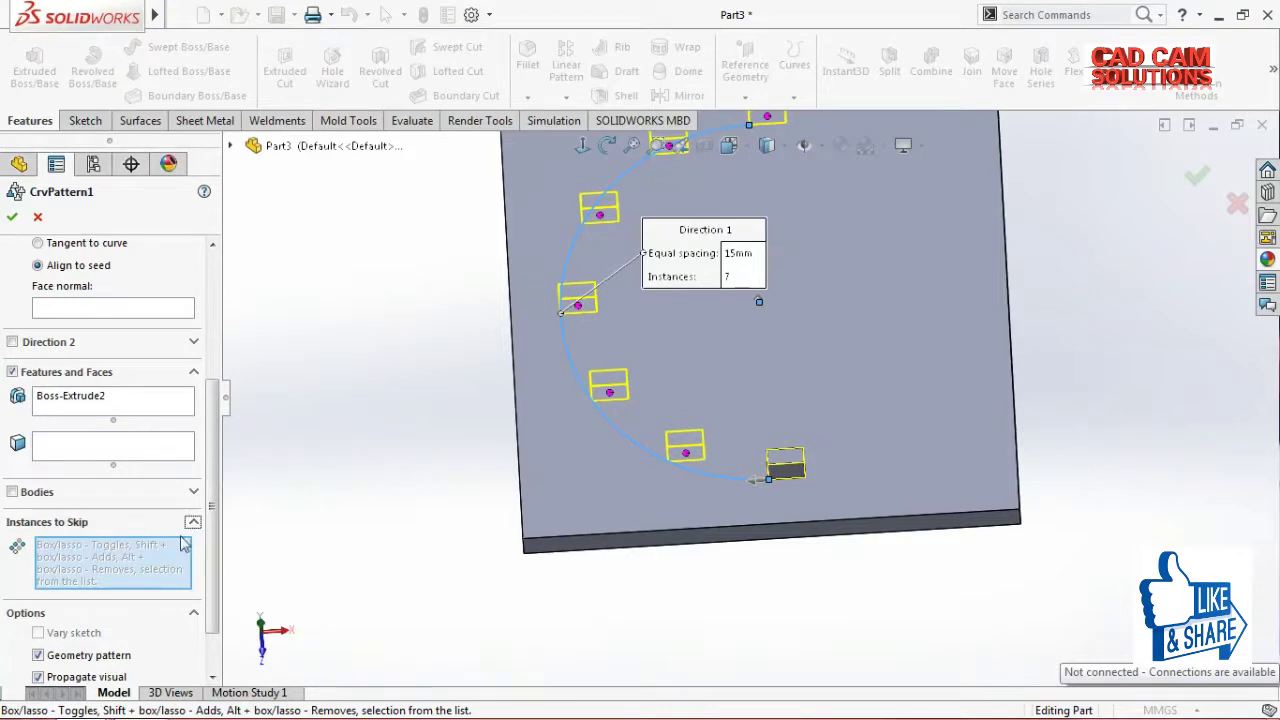
- Skip pattern instances (2,1) and (6,1) and apply CrvPattern1 with five blocks
{"action": "middle_click_drag", "start_coordinate": [366, 500], "coordinate": [354, 486]}
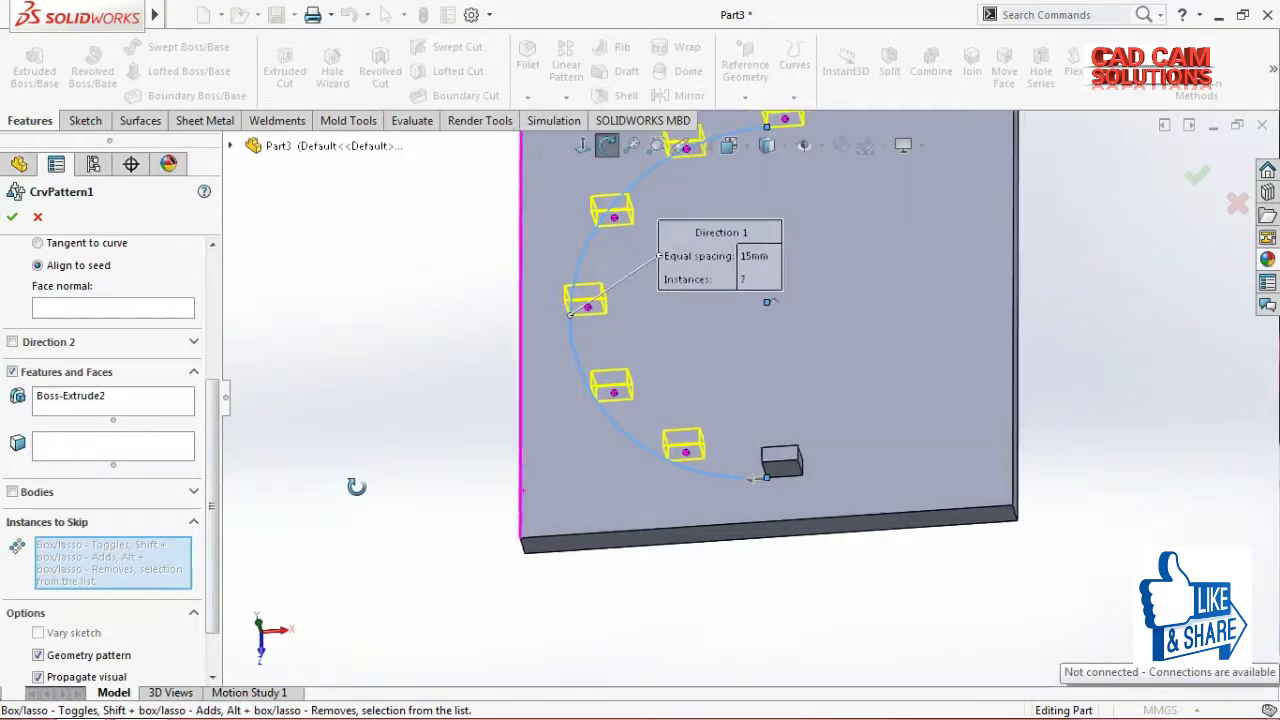
{"action": "scroll", "coordinate": [735, 350], "scroll_direction": "up", "scroll_amount": 2}
{"action": "scroll", "coordinate": [735, 350], "scroll_direction": "down", "scroll_amount": 2}
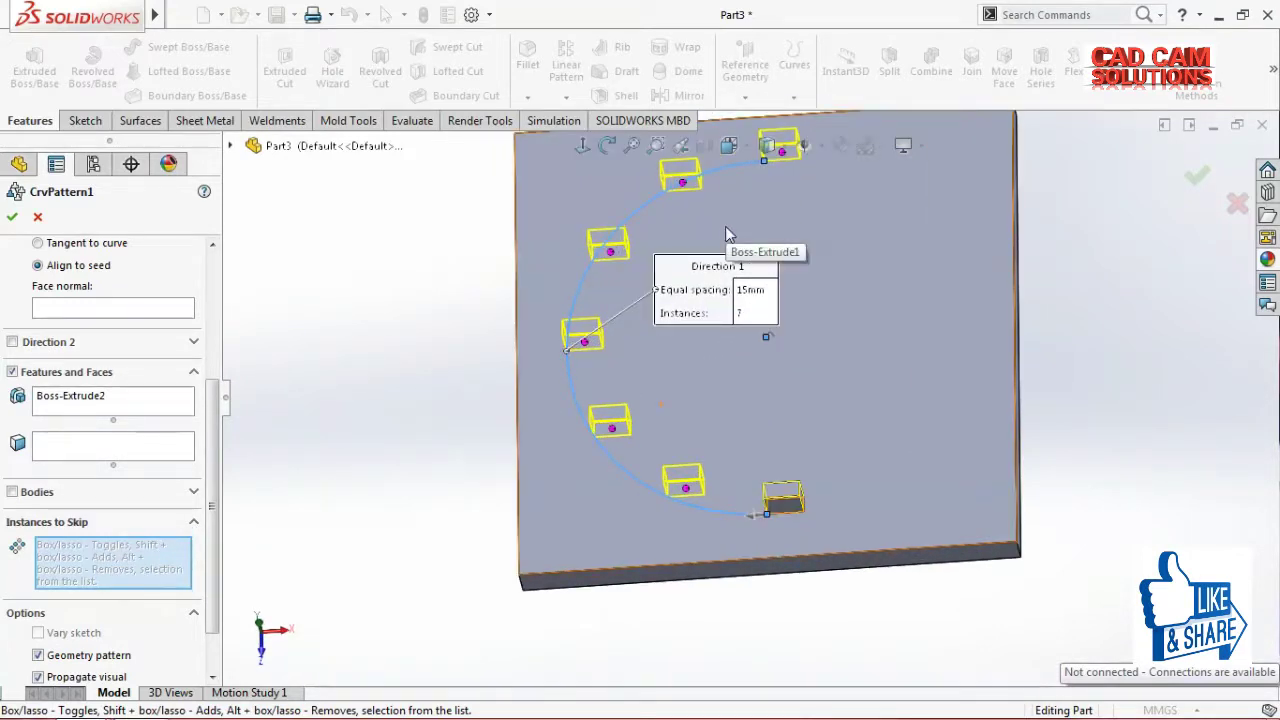
{"action": "middle_click_drag", "start_coordinate": [742, 272], "coordinate": [800, 348]}
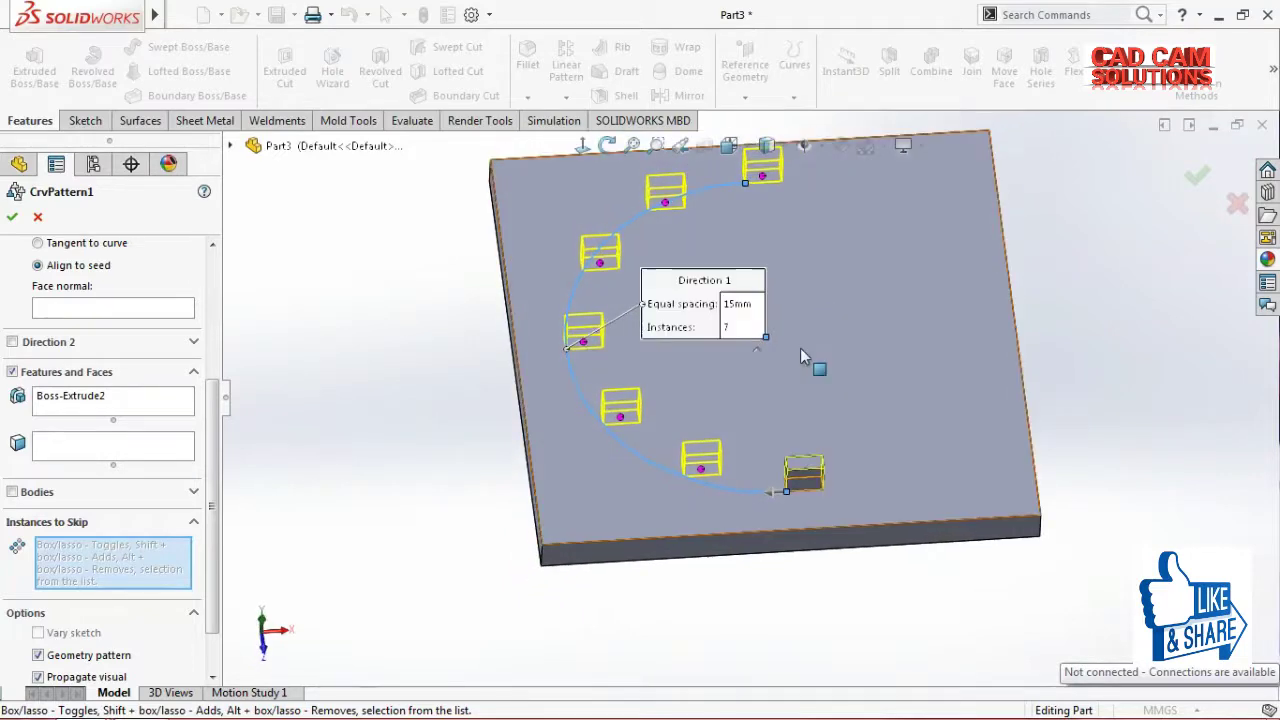
{"action": "left_click", "coordinate": [701, 470]}
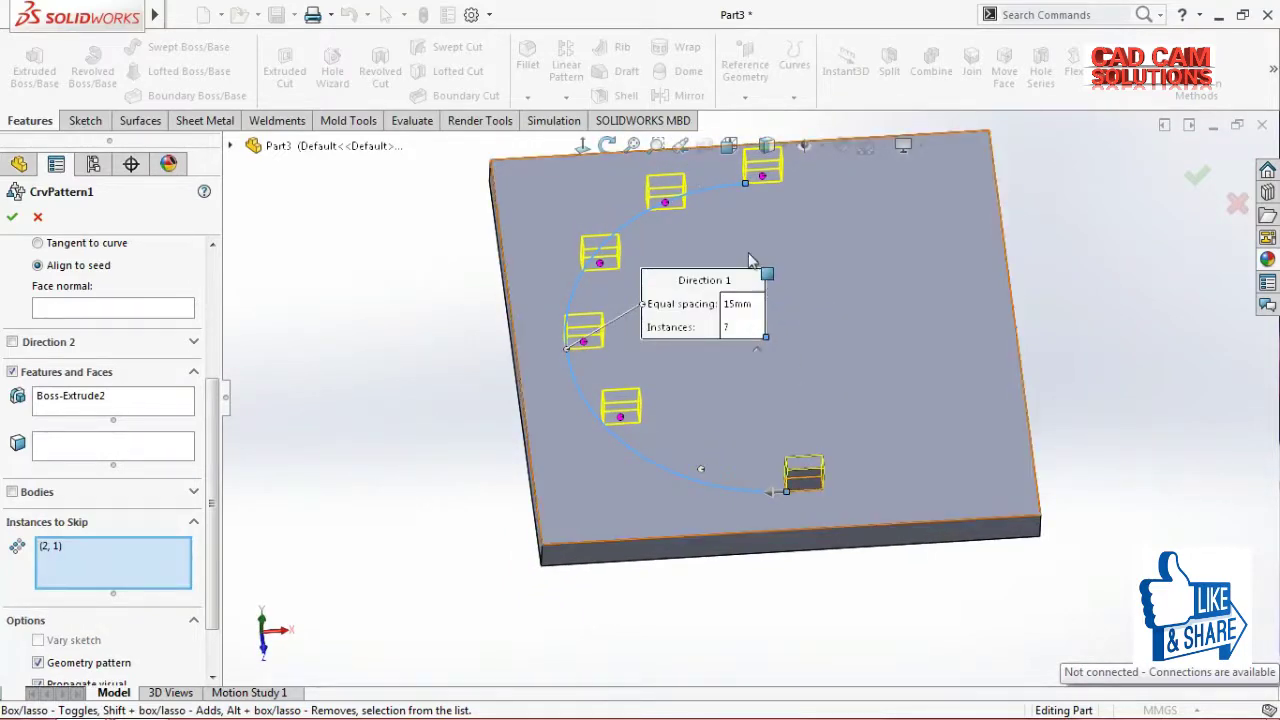
{"action": "left_click", "coordinate": [668, 200]}
{"action": "mouse_move", "coordinate": [923, 306]}
{"action": "middle_mouse_down"}
{"action": "mouse_move", "coordinate": [1055, 327]}
{"action": "mouse_move", "coordinate": [1057, 343]}
{"action": "mouse_move", "coordinate": [1063, 291]}
{"action": "middle_mouse_up"}
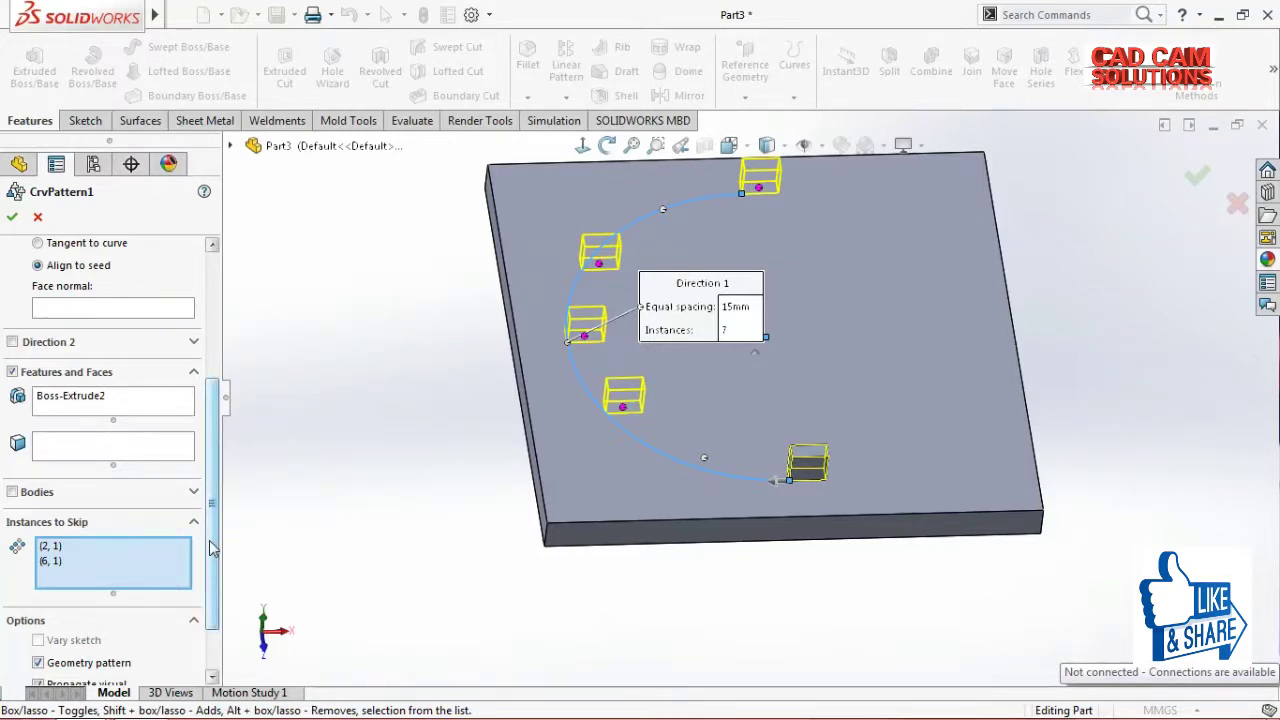
{"action": "scroll", "coordinate": [210, 548], "scroll_direction": "down", "scroll_amount": 3}
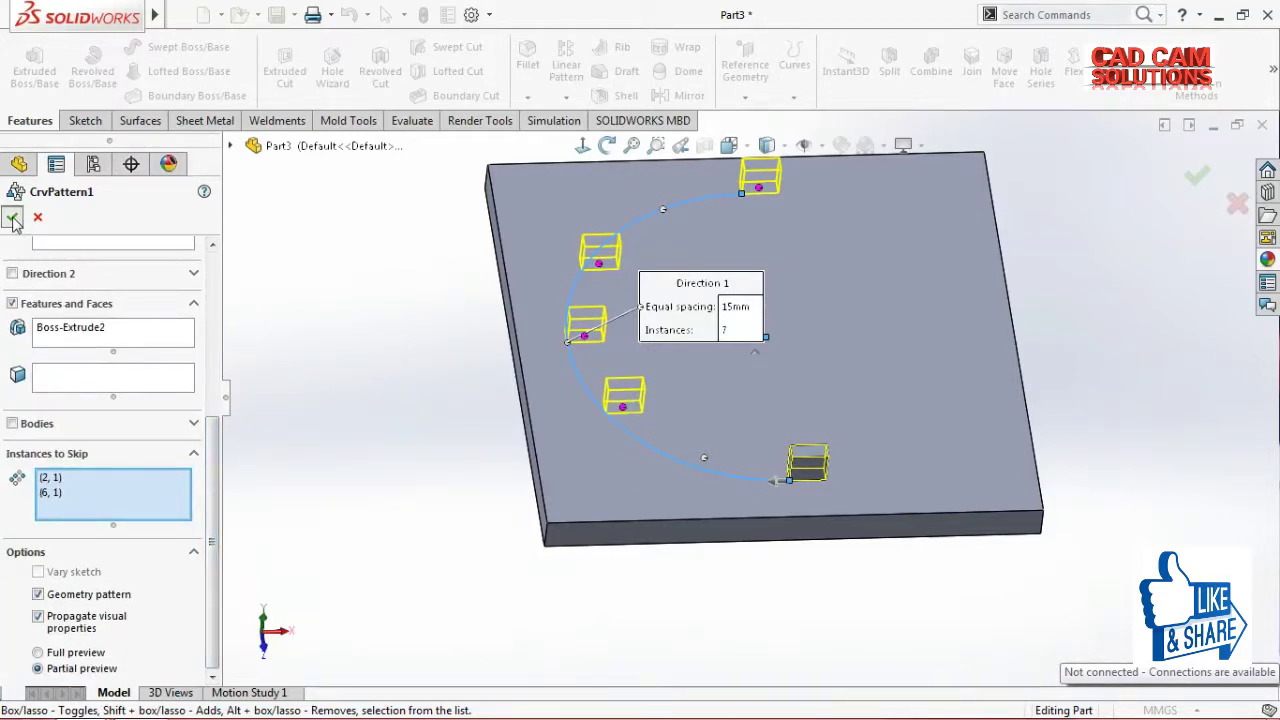
{"action": "left_click", "coordinate": [13, 219]}
{"action": "mouse_move", "coordinate": [431, 477]}
{"action": "middle_mouse_down"}
{"action": "mouse_move", "coordinate": [437, 420]}
{"action": "mouse_move", "coordinate": [409, 431]}
{"action": "middle_mouse_up"}
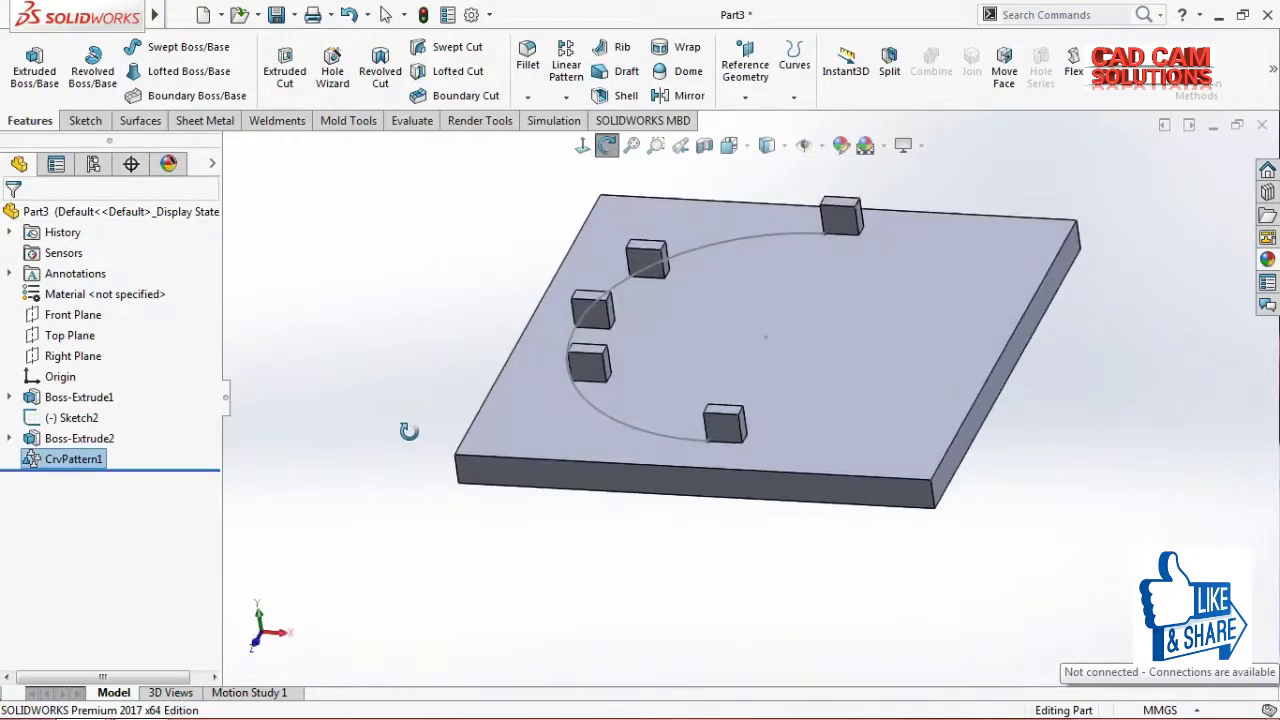
{"action": "left_click", "coordinate": [352, 437]}
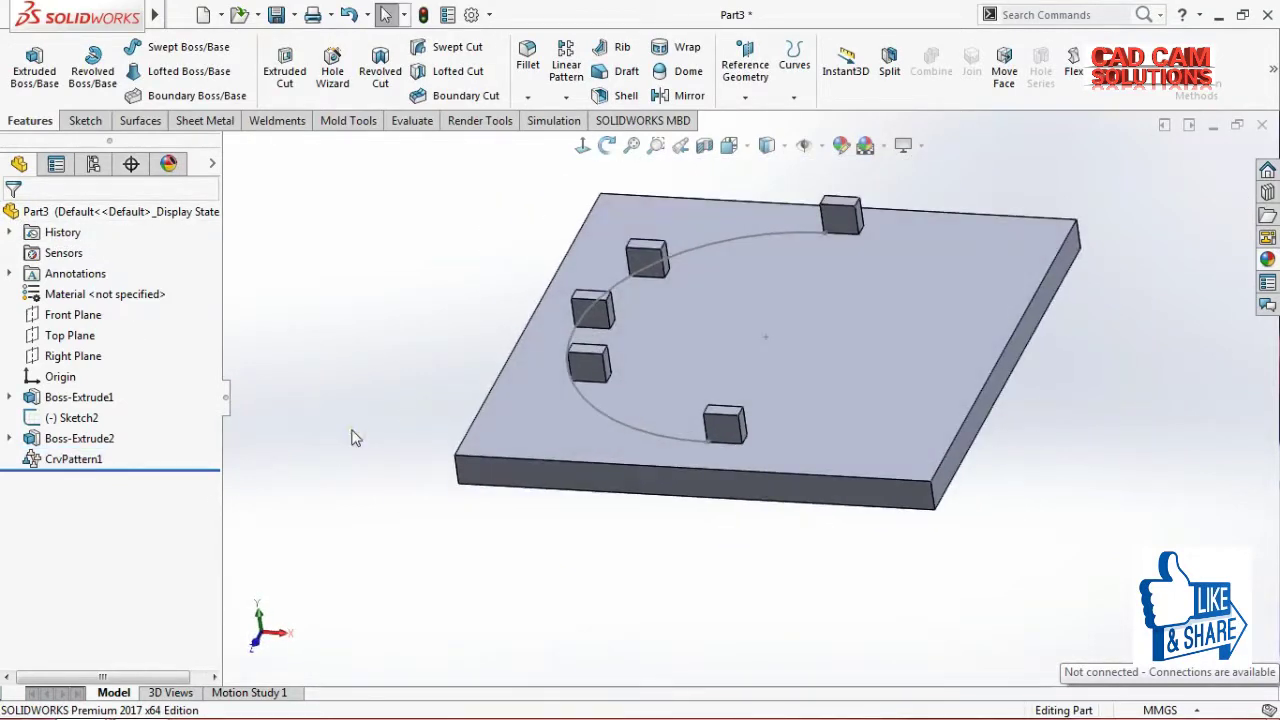
- Reopen CrvPattern1 for editing and clear the Instances to Skip list
{"action": "right_click", "coordinate": [58, 460]}
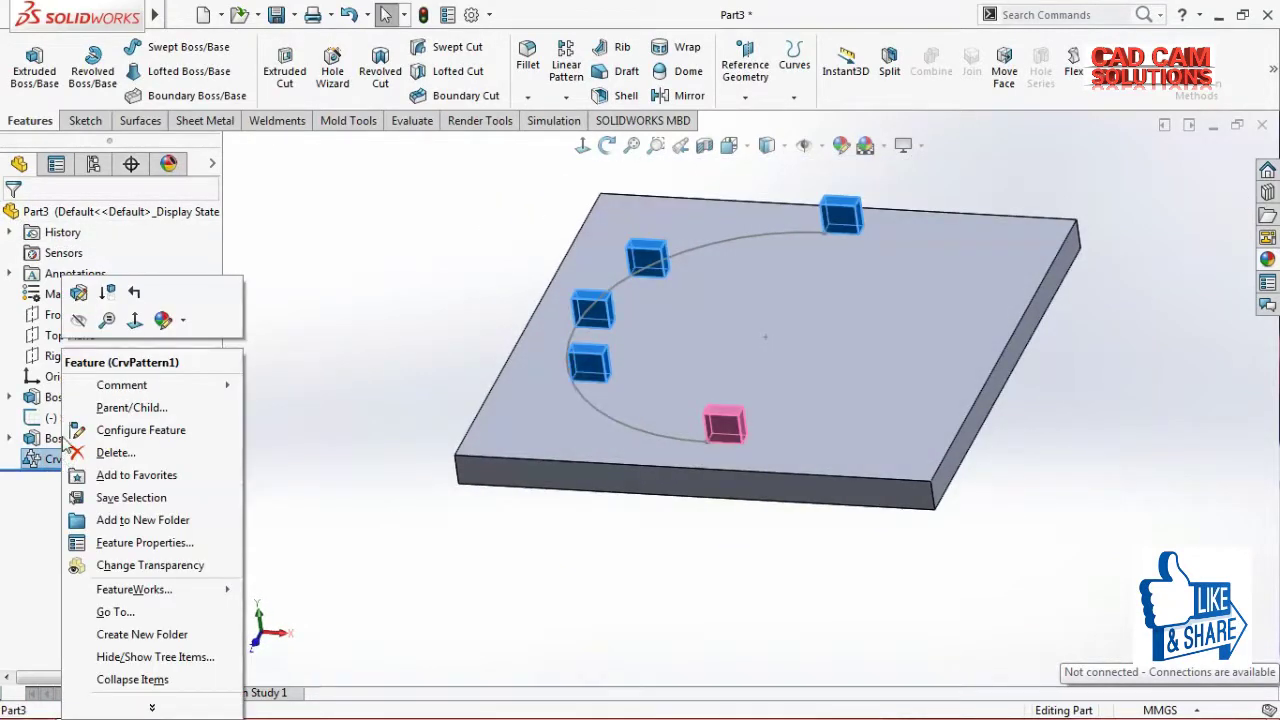
{"action": "left_click", "coordinate": [78, 292]}
{"action": "left_click_drag", "start_coordinate": [212, 495], "coordinate": [175, 620]}
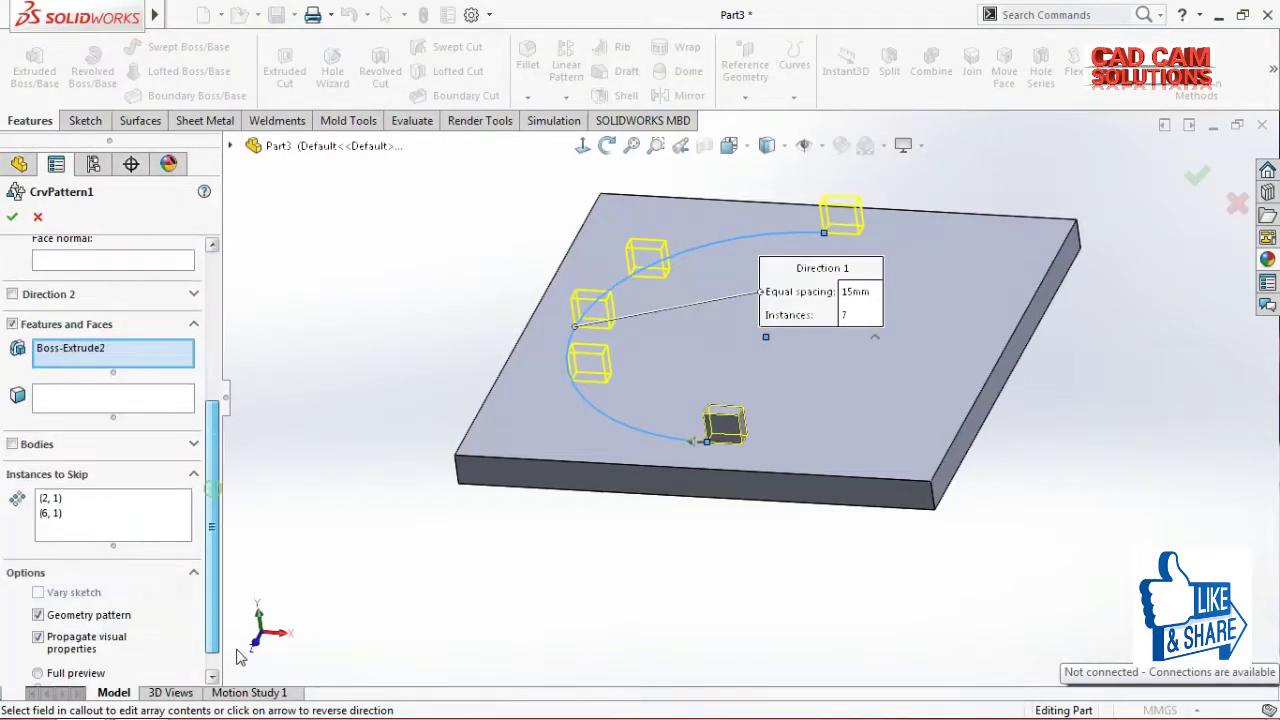
{"action": "right_click", "coordinate": [98, 488]}
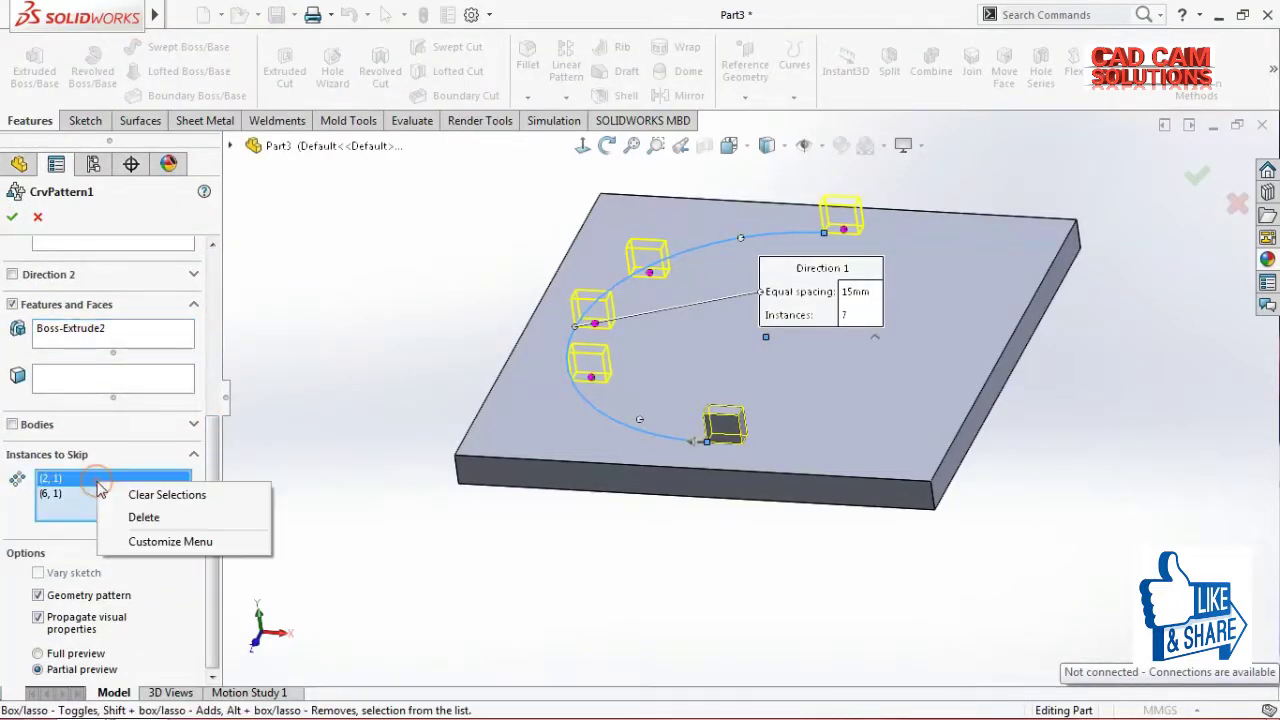
{"action": "left_click", "coordinate": [128, 492]}
- Inspect the pattern preview from an isometric view and expand the Bodies settings
{"action": "middle_click_drag", "start_coordinate": [293, 502], "coordinate": [230, 575]}
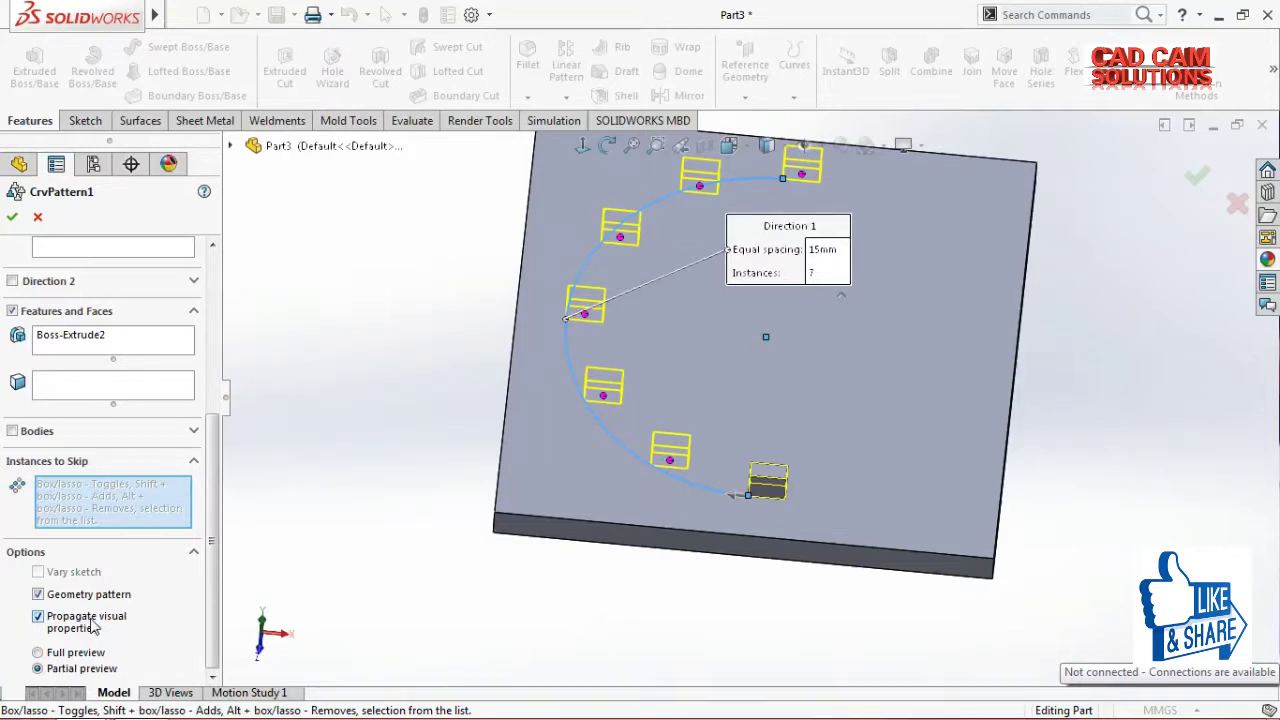
{"action": "scroll", "coordinate": [214, 420], "scroll_direction": "up", "scroll_amount": 2}
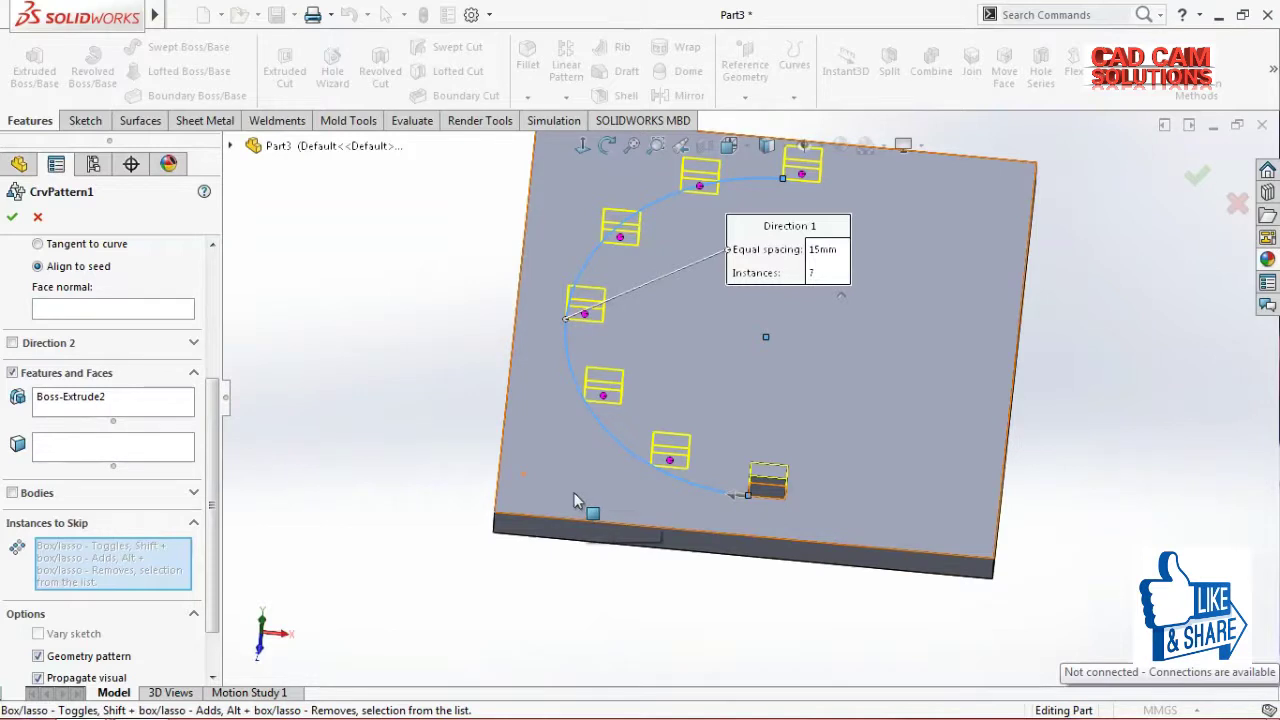
{"action": "middle_click_drag", "start_coordinate": [580, 490], "coordinate": [571, 463]}
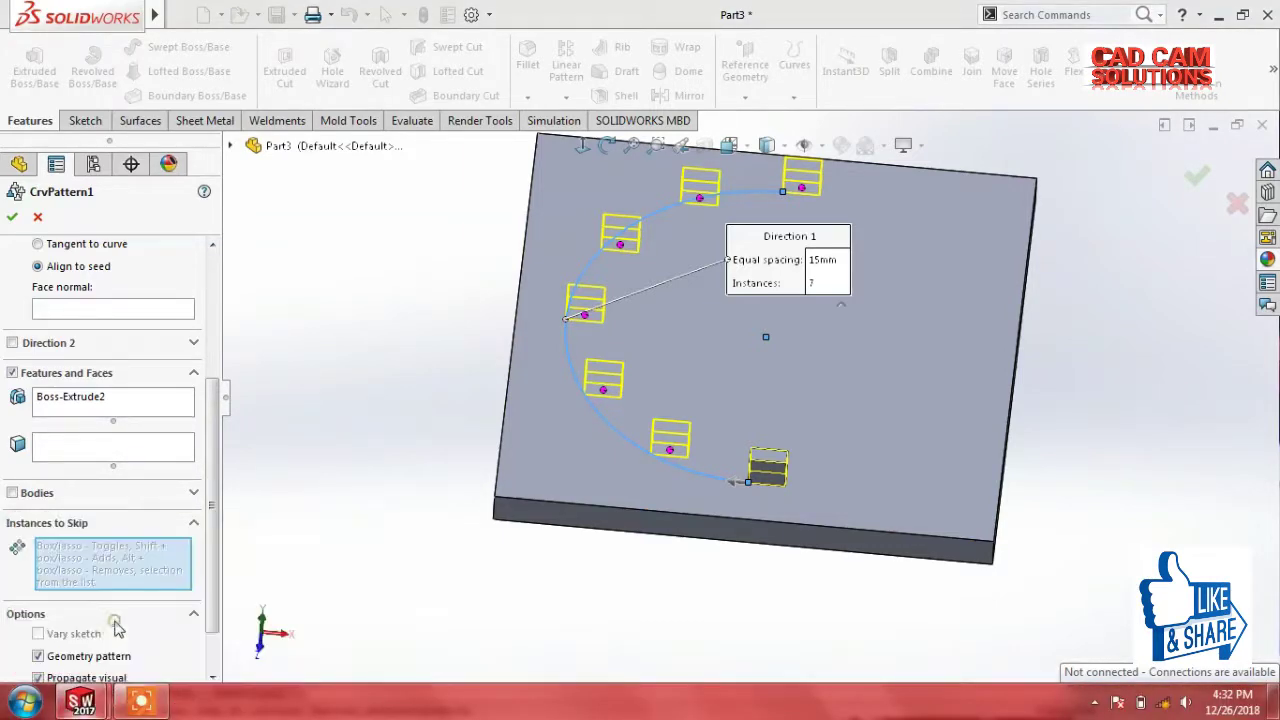
{"action": "key", "text": "ctrl+7"}
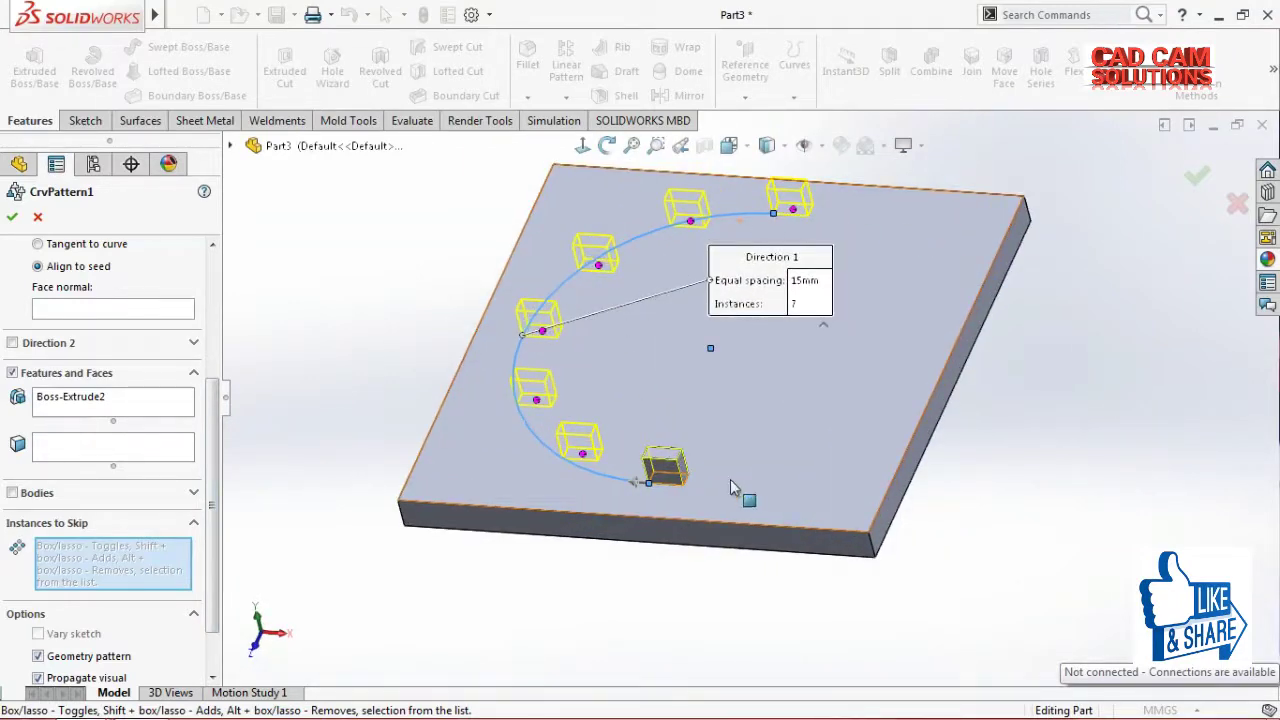
{"action": "middle_click_drag", "start_coordinate": [771, 443], "coordinate": [608, 434]}
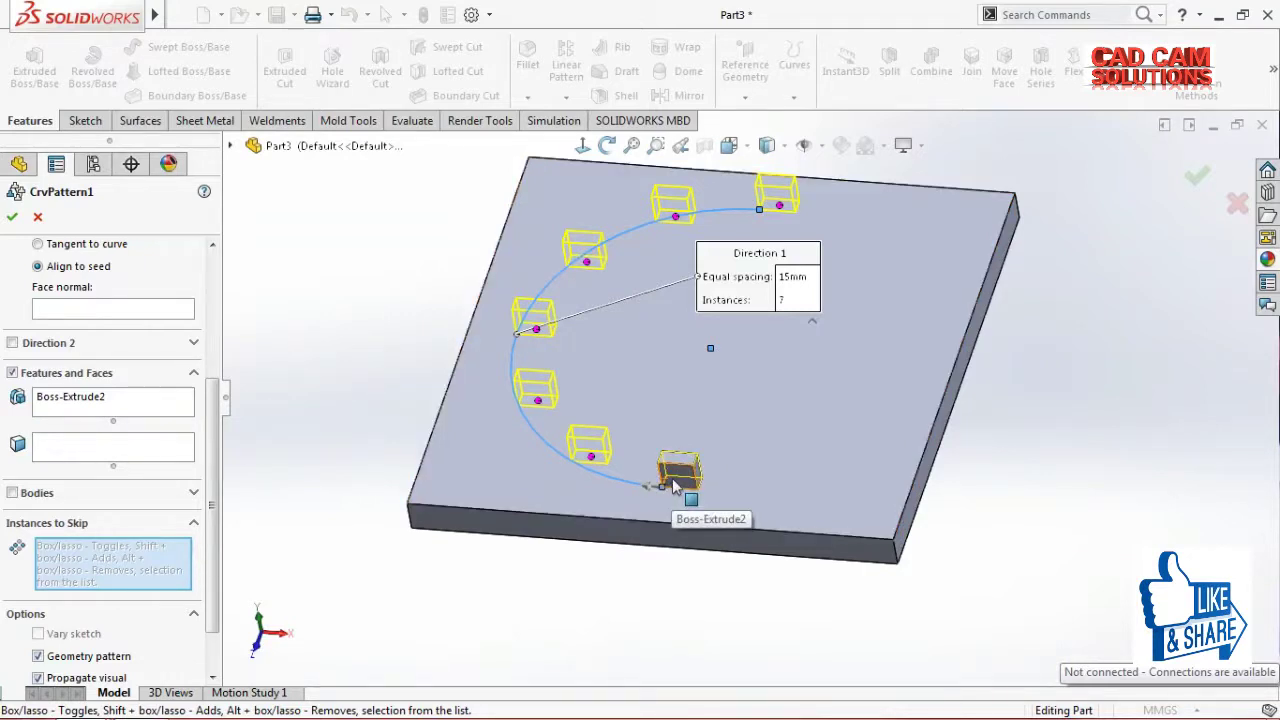
{"action": "left_click", "coordinate": [68, 494]}
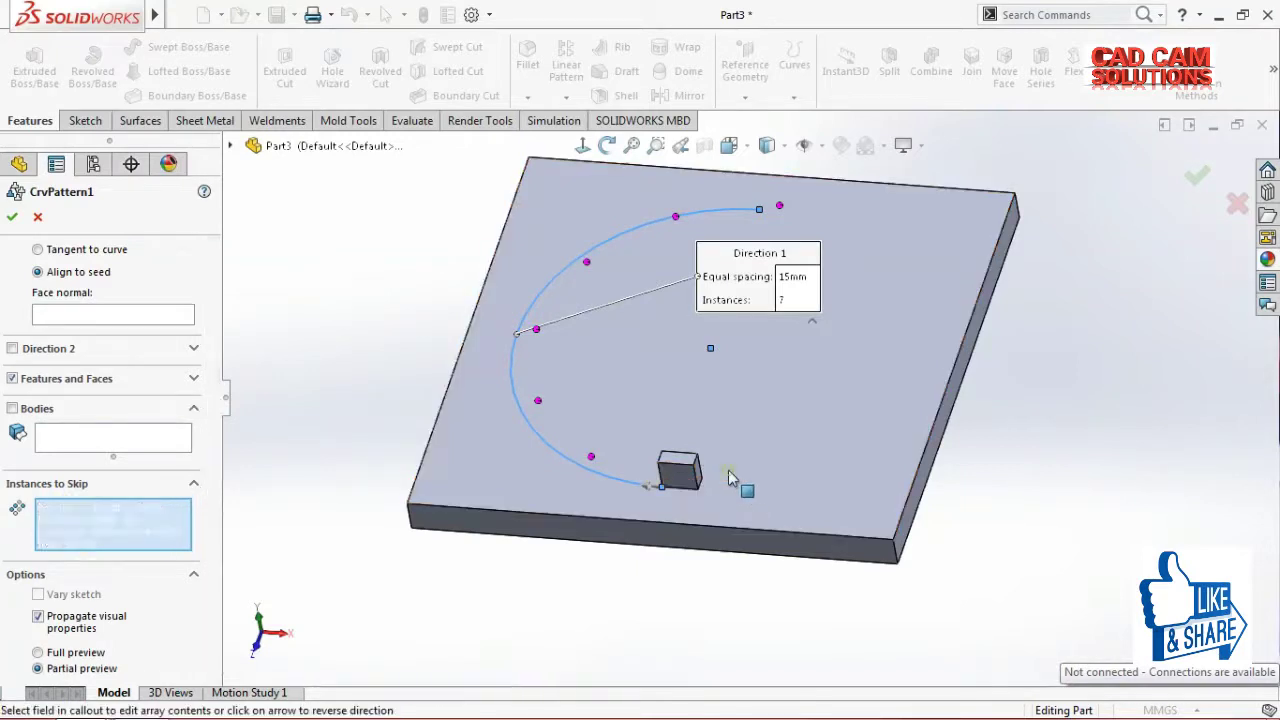
- Try patterning Bodies instead of features, selecting the seed body
{"action": "left_click", "coordinate": [141, 449]}
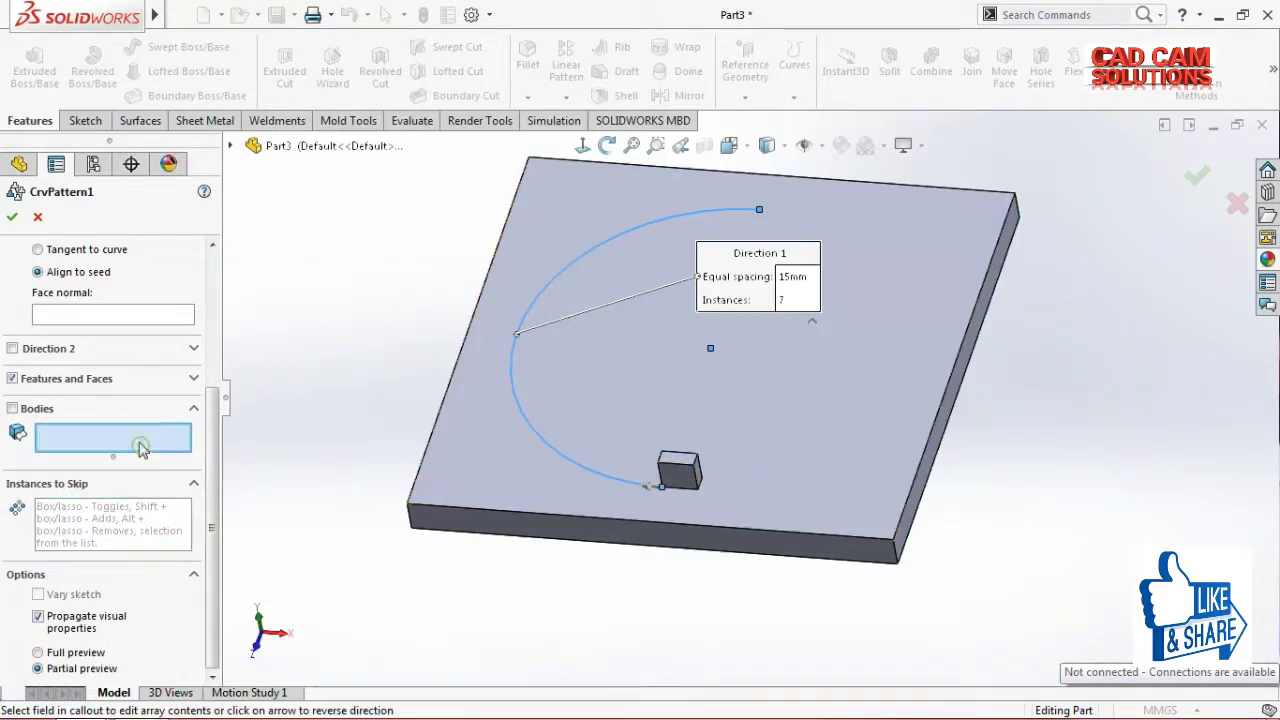
{"action": "left_click", "coordinate": [12, 380]}
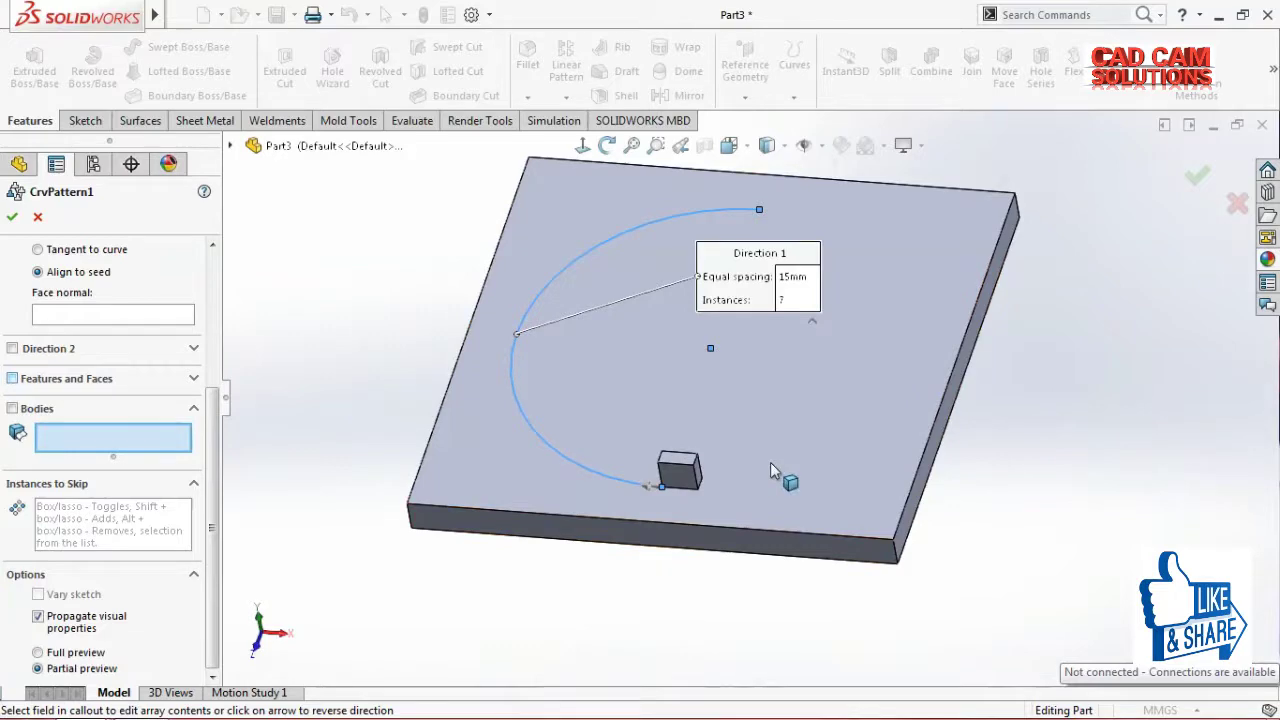
{"action": "left_click", "coordinate": [688, 474]}
{"action": "scroll", "coordinate": [785, 482], "scroll_direction": "up", "scroll_amount": 2}
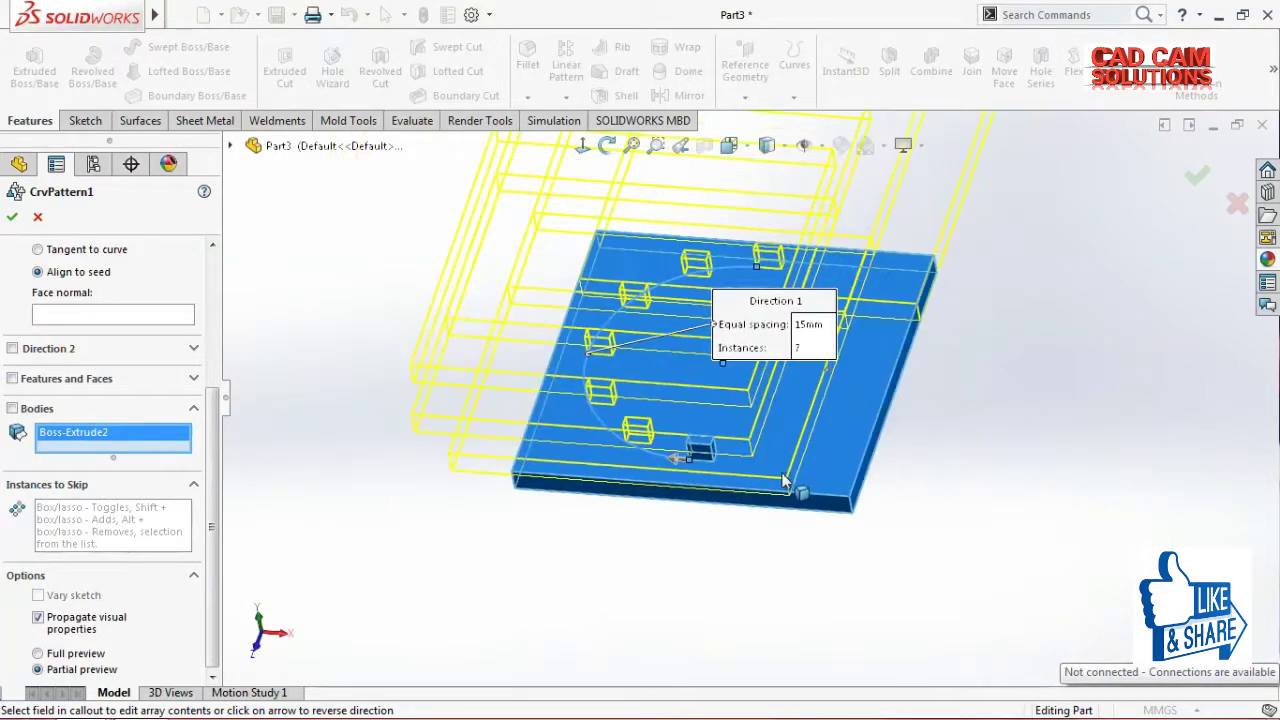
{"action": "scroll", "coordinate": [785, 482], "scroll_direction": "up", "scroll_amount": 2}
{"action": "middle_click_drag", "start_coordinate": [834, 432], "coordinate": [810, 338]}
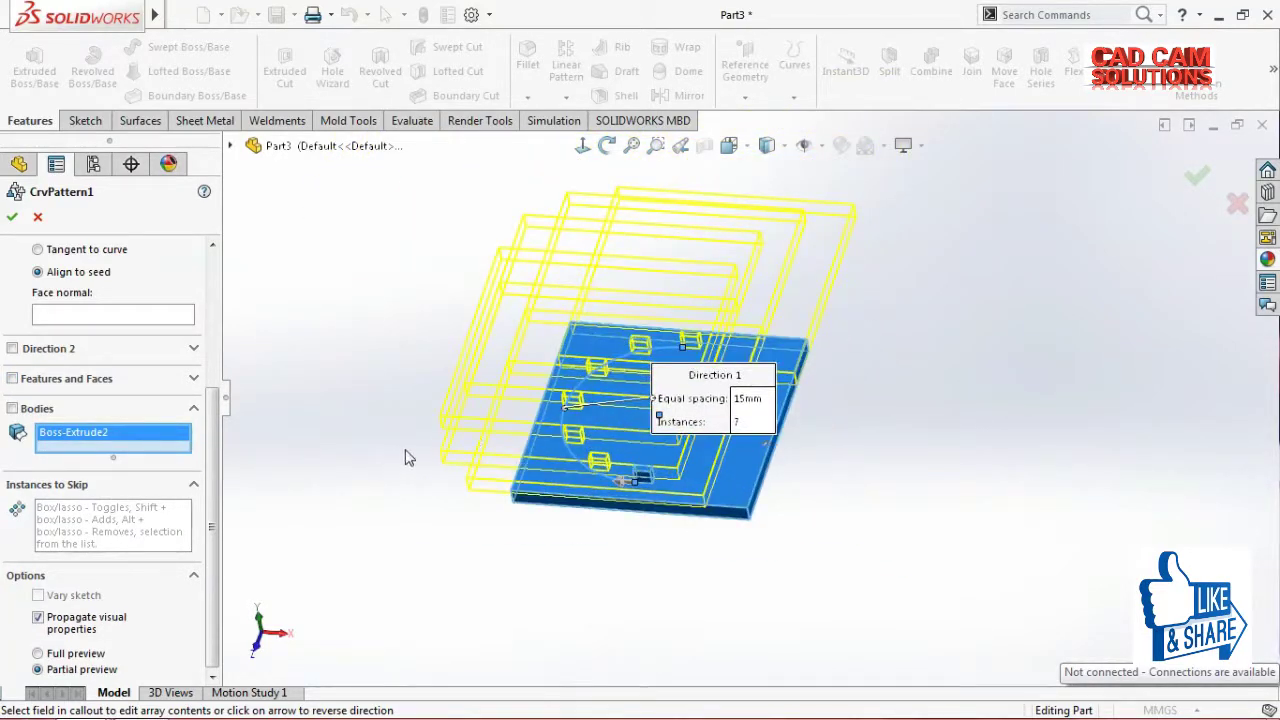
{"action": "middle_click_drag", "start_coordinate": [460, 511], "coordinate": [352, 495]}
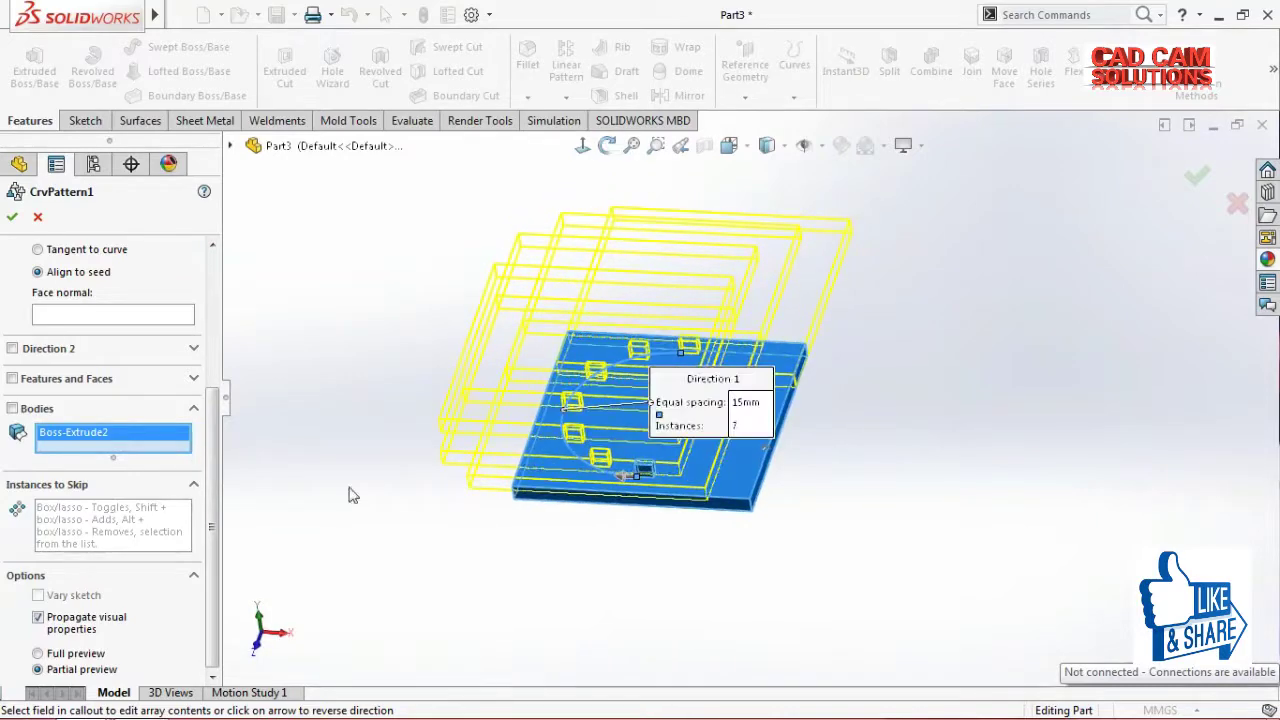
- Clear the Bodies selection and return to patterning the Boss-Extrude2 feature
{"action": "right_click", "coordinate": [63, 443]}
{"action": "left_click", "coordinate": [104, 448]}
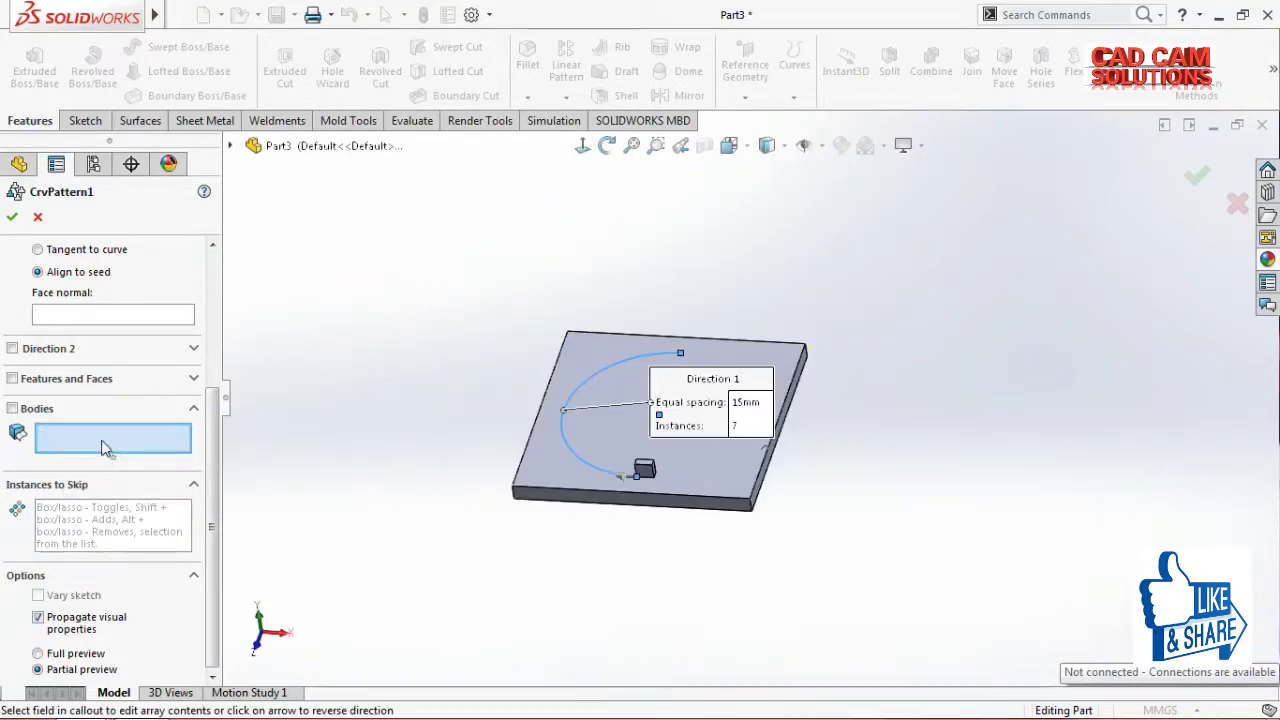
{"action": "left_click", "coordinate": [60, 385]}
{"action": "middle_click_drag", "start_coordinate": [408, 510], "coordinate": [398, 478]}
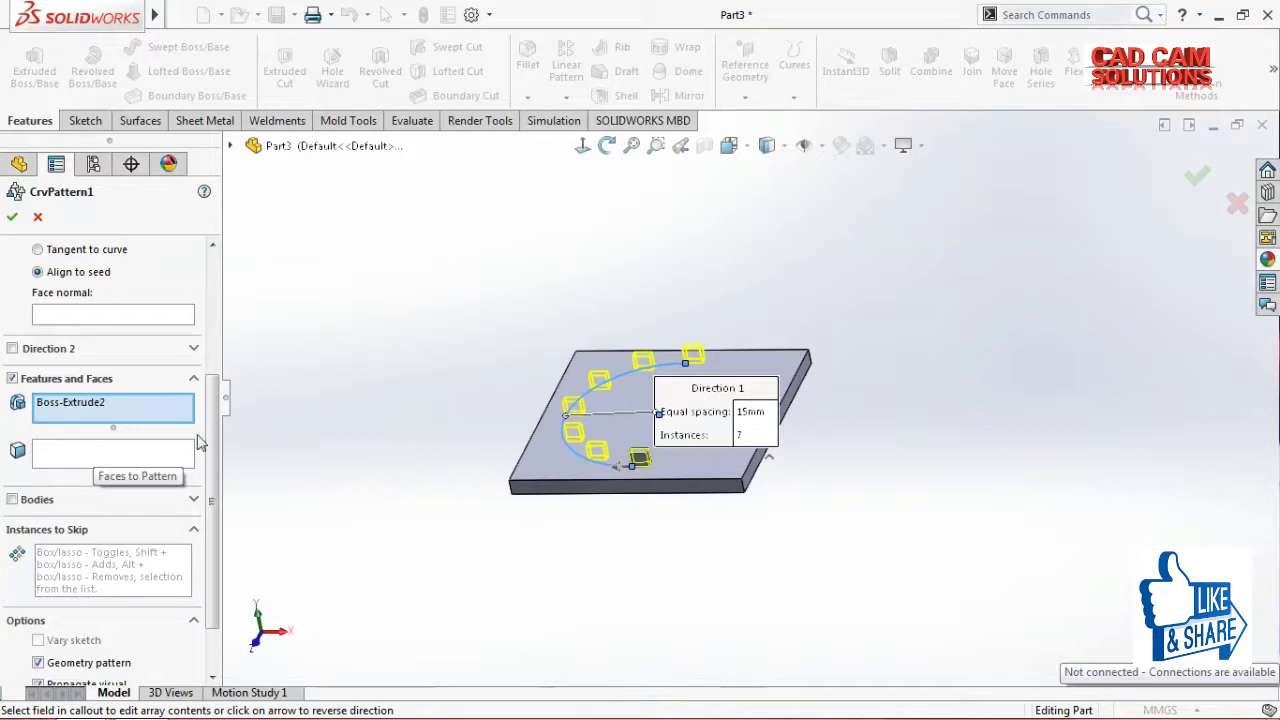
{"action": "left_click_drag", "start_coordinate": [213, 428], "coordinate": [216, 298]}
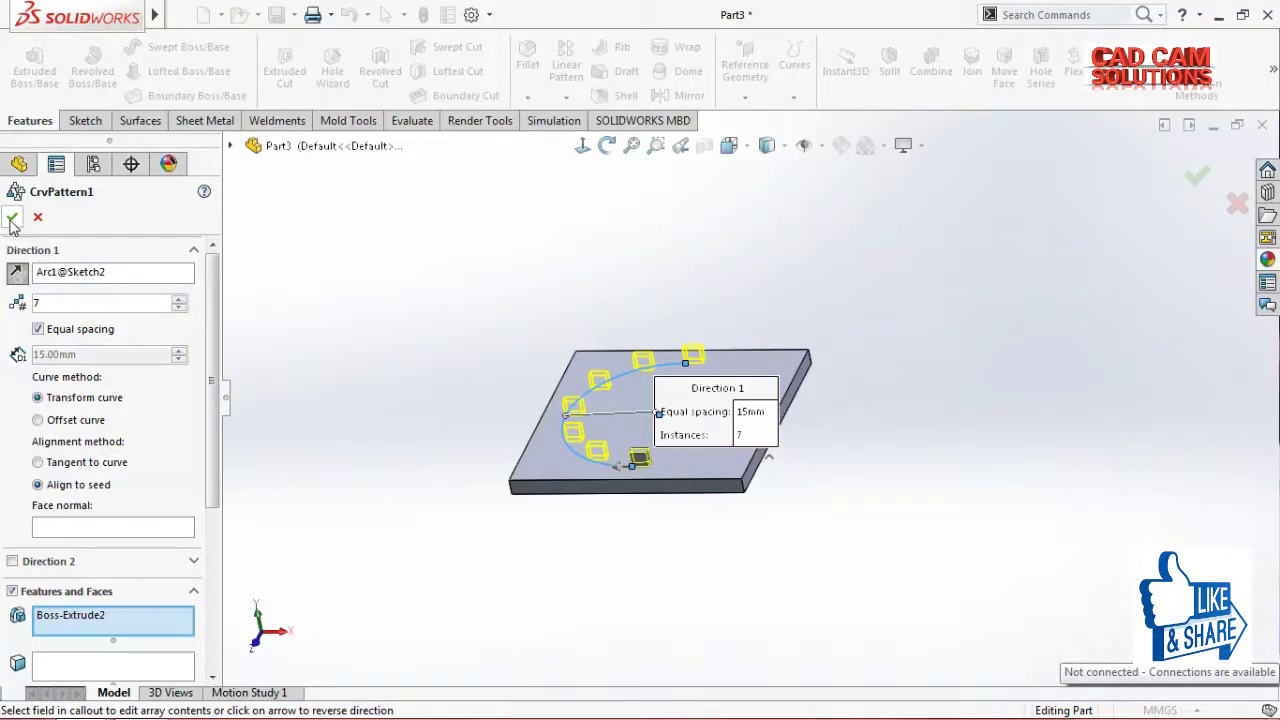
- Apply CrvPattern1 with seven Boss-Extrude2 blocks equally spaced along the arc
{"action": "left_click", "coordinate": [12, 220]}
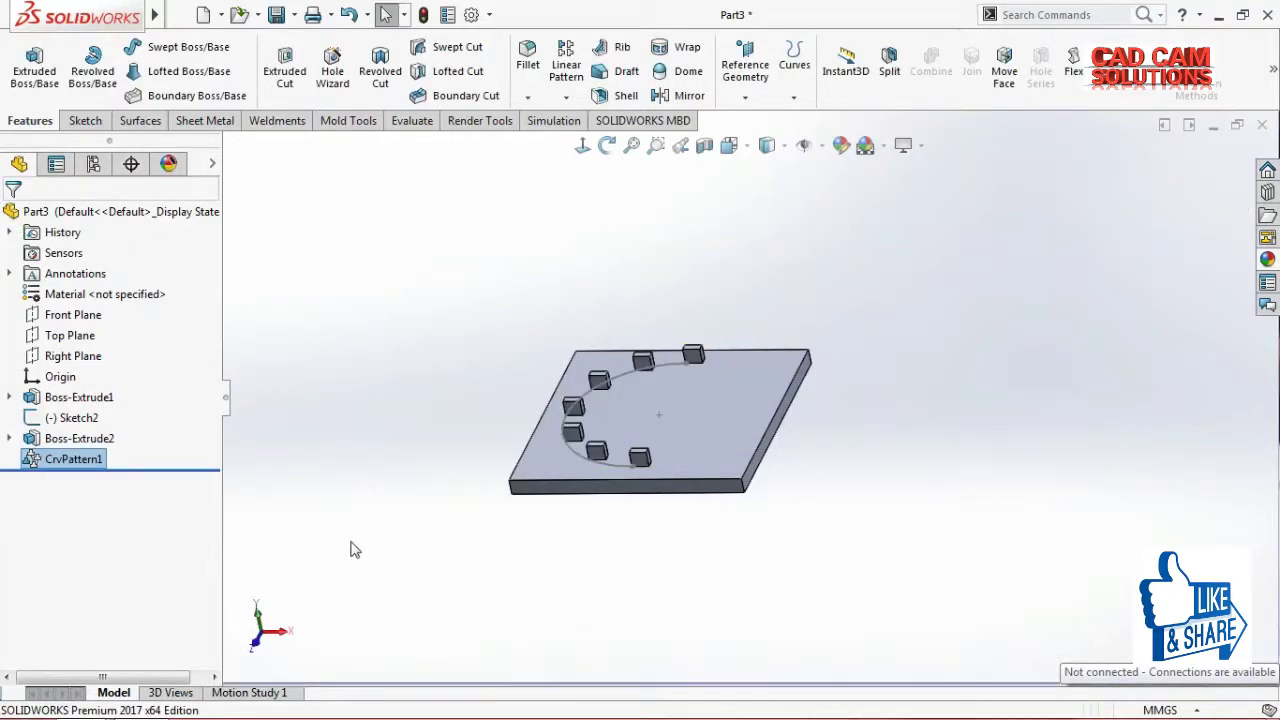
{"action": "middle_click_drag", "start_coordinate": [340, 572], "coordinate": [389, 526]}
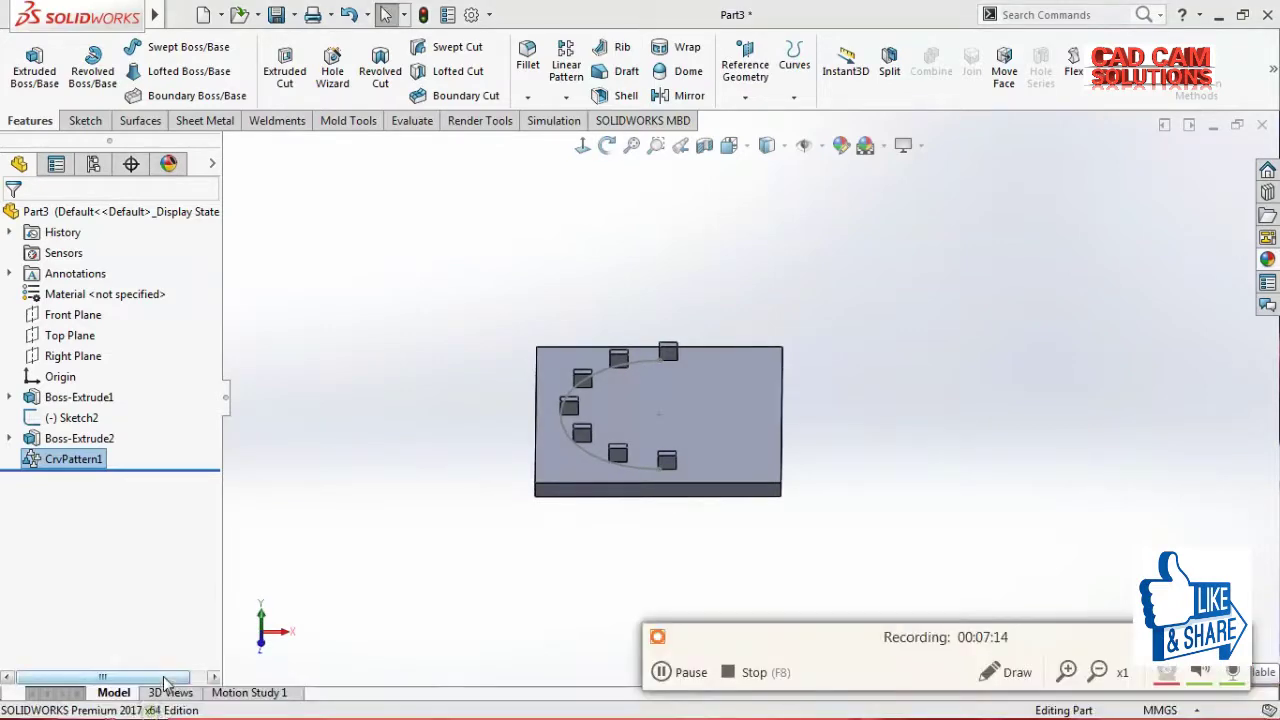